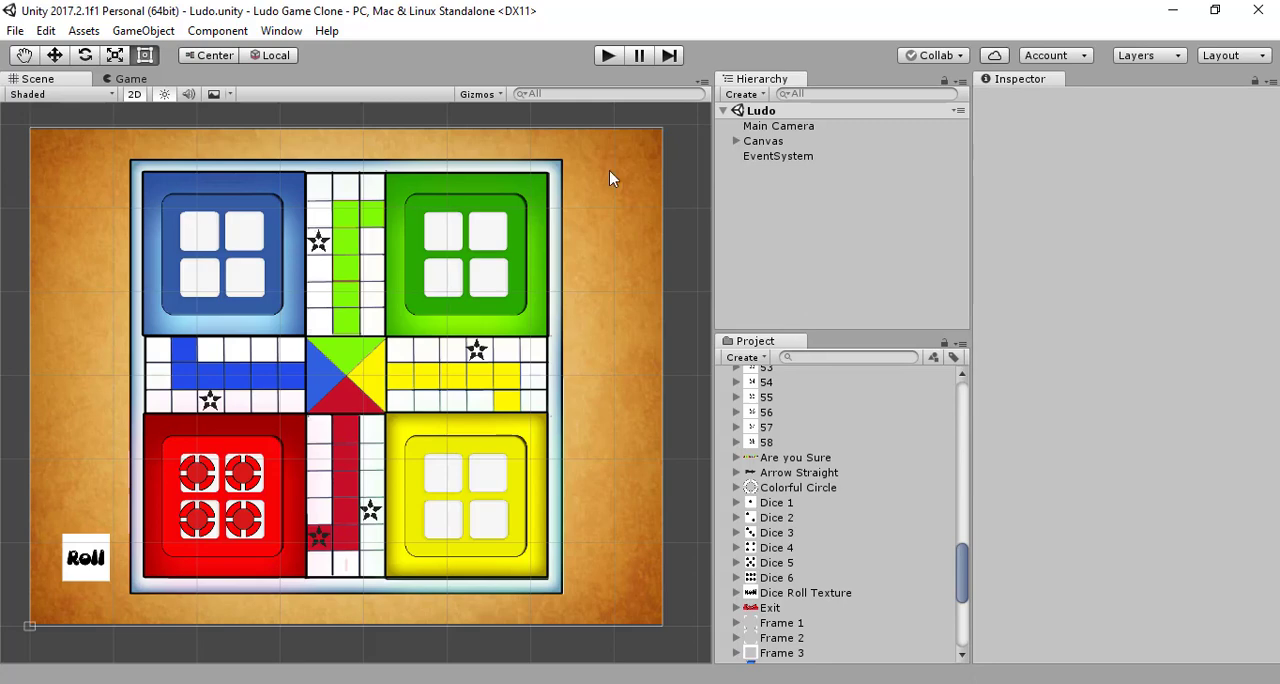
Step: Move Red Player 1 to Red Player 4 out of Ludo Texture and into Dice Roll Button in the hierarchy
click(738, 142)
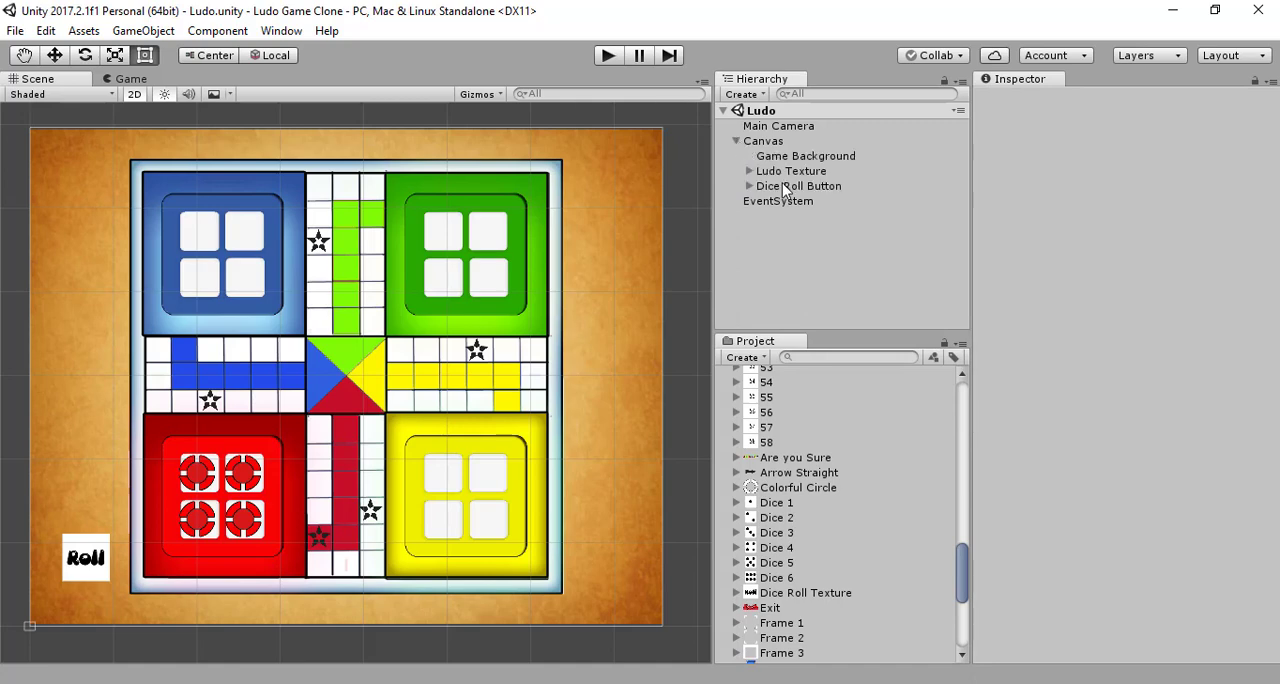
click(751, 171)
scroll(762, 190, down, 3)
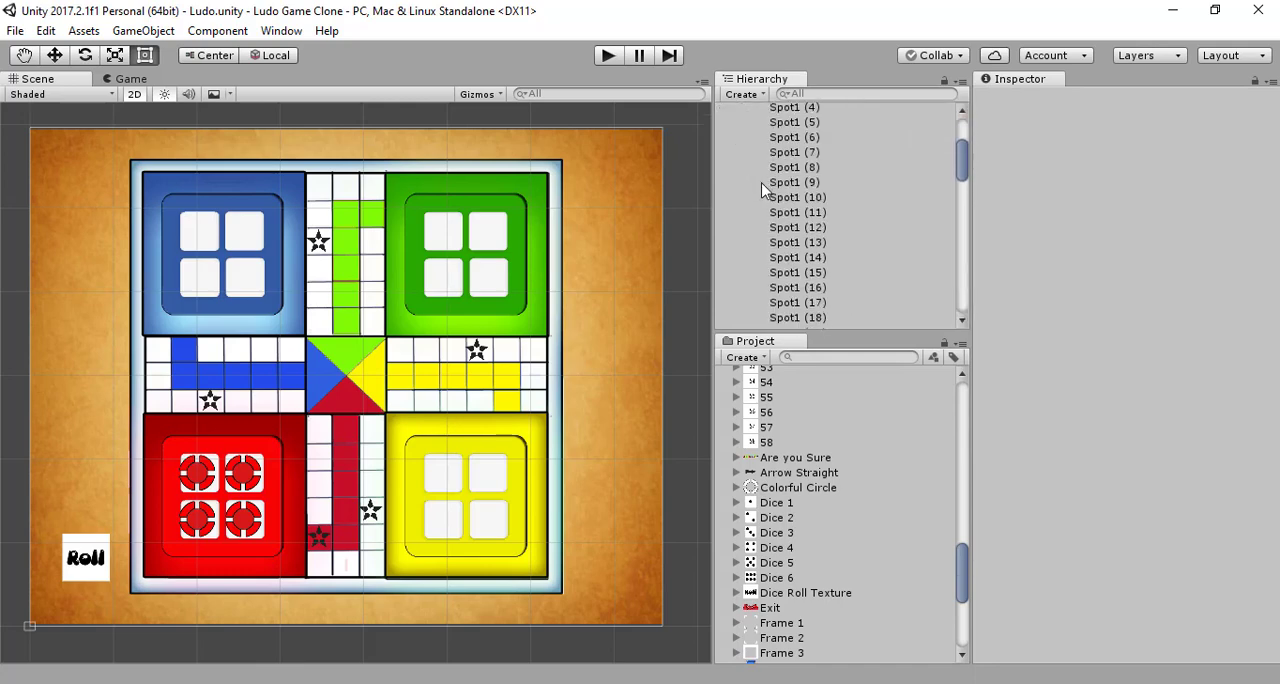
scroll(762, 190, down, 20)
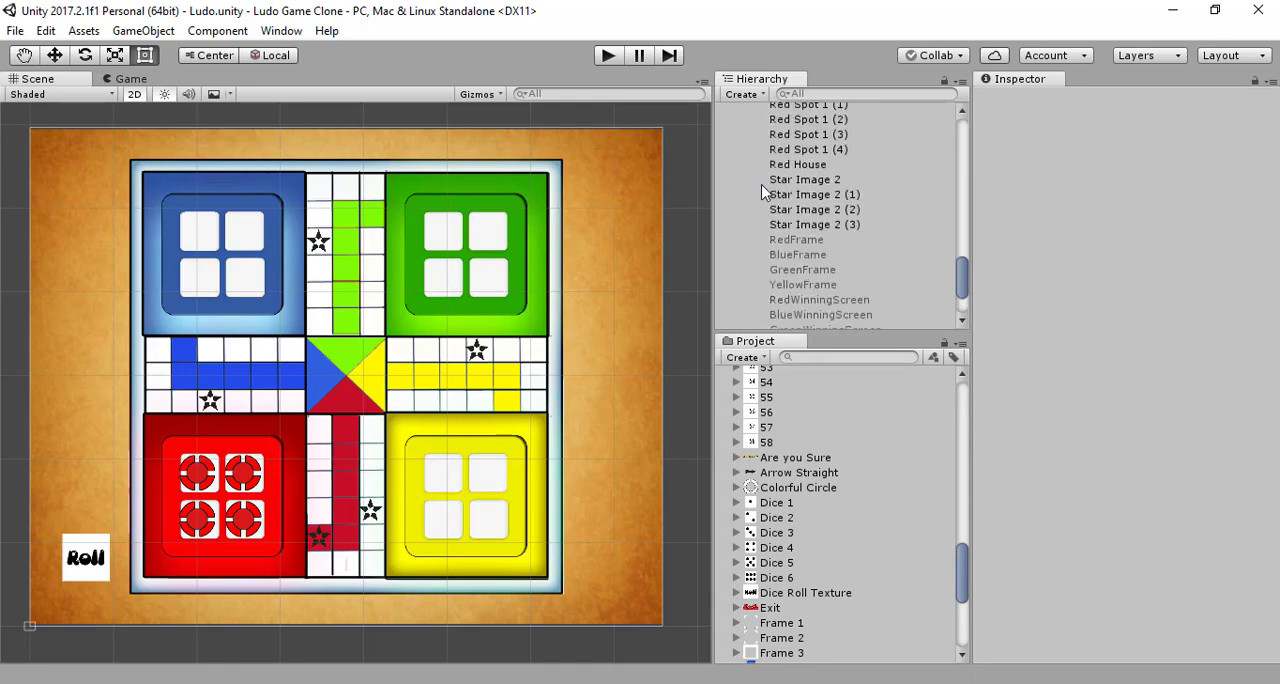
scroll(764, 200, down, 4)
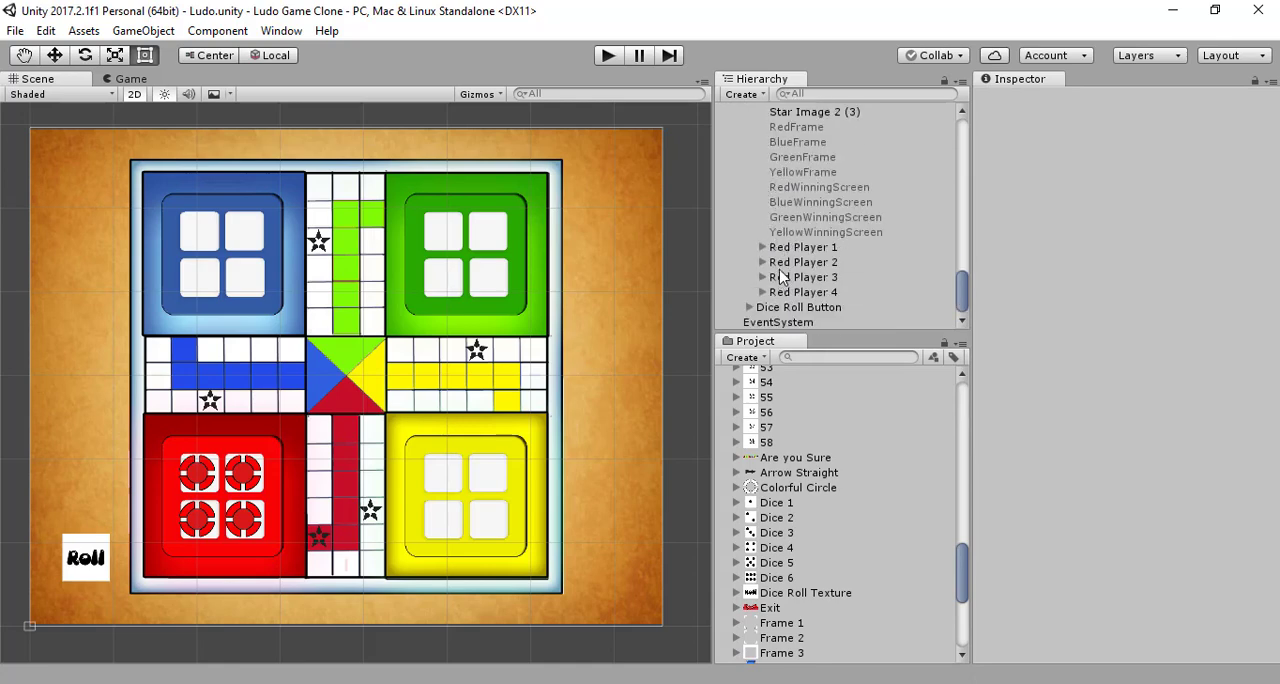
click(800, 247)
shift+click(800, 292)
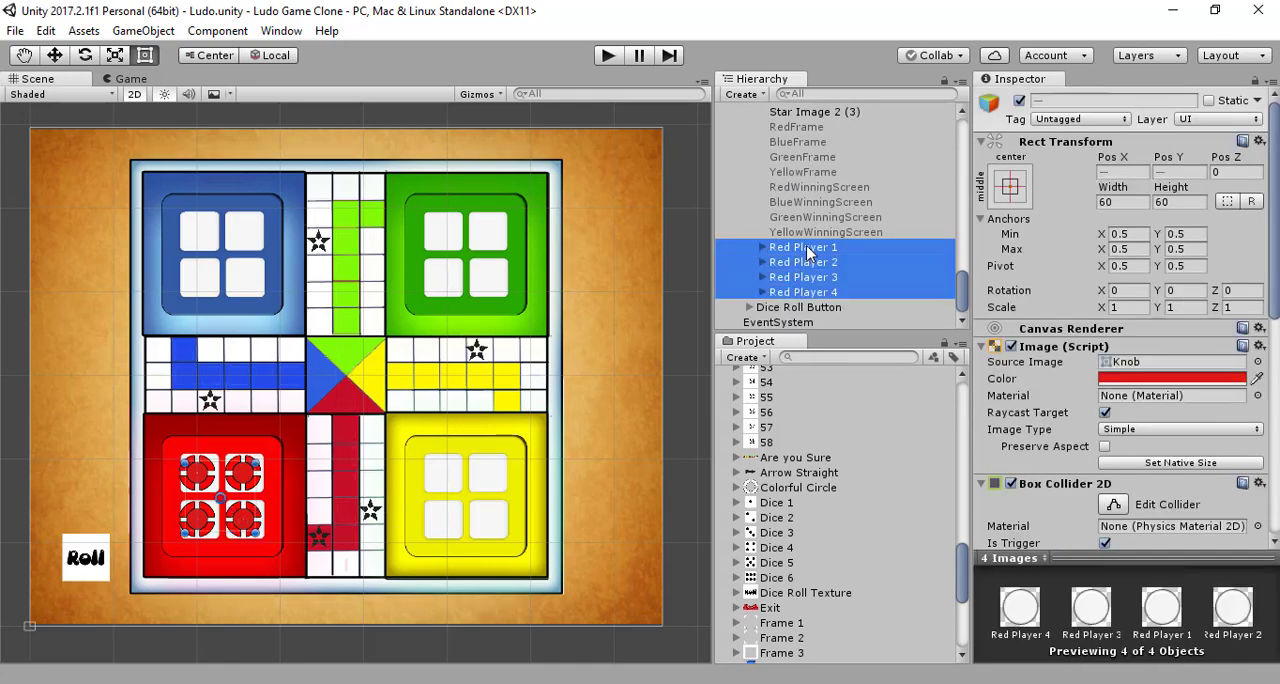
scroll(808, 252, up, 2)
scroll(808, 252, down, 2)
drag(808, 254, 787, 309)
scroll(750, 280, up, 15)
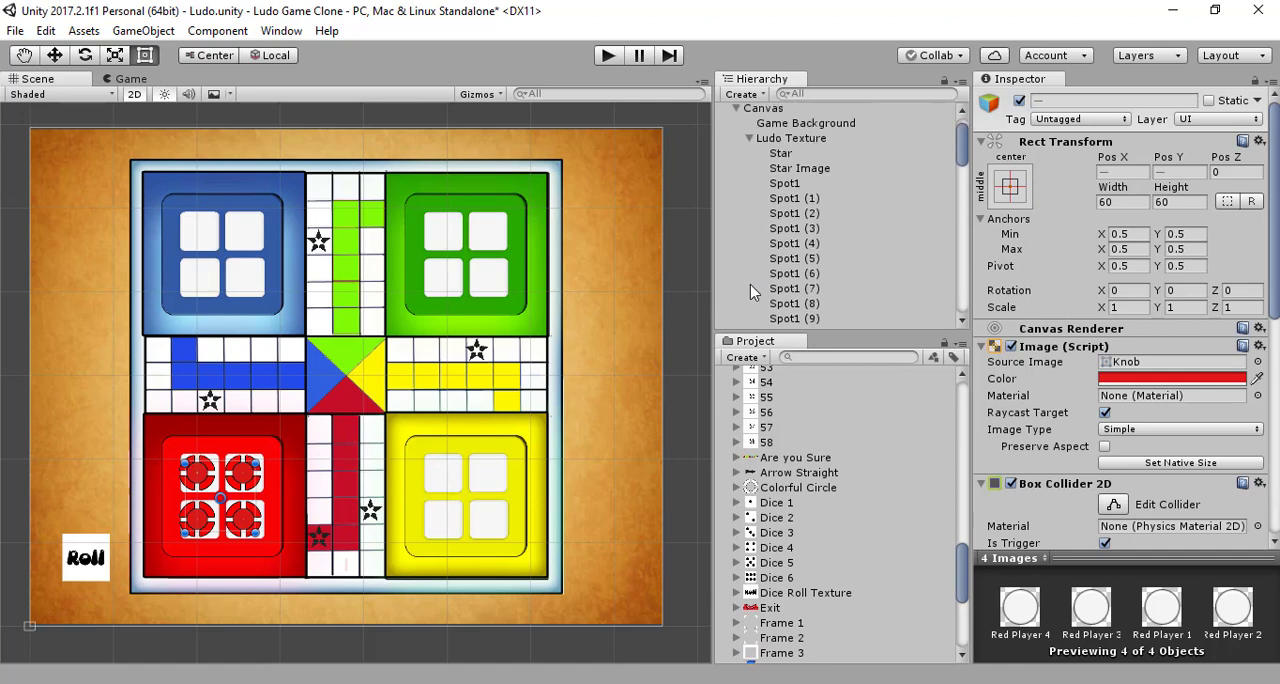
Step: Move Red Player 1 to 4 out of Dice Roll Button to sit directly under Canvas, just after Ludo Texture
click(756, 175)
click(749, 171)
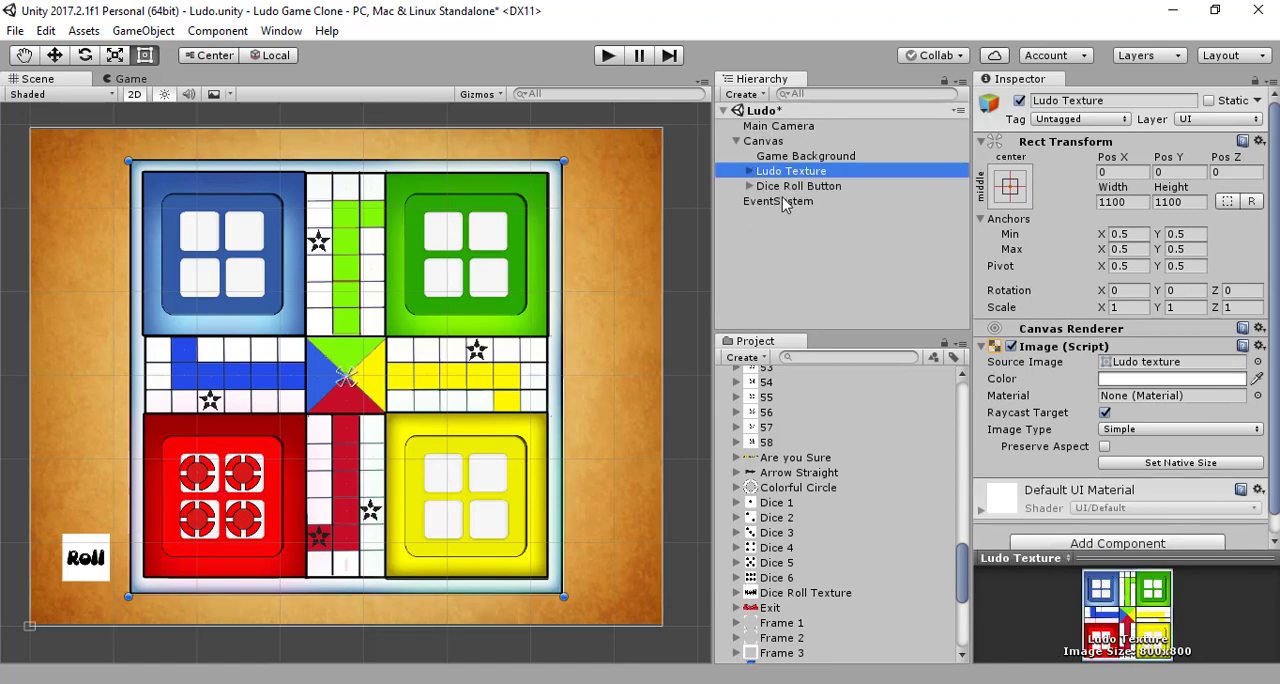
click(749, 186)
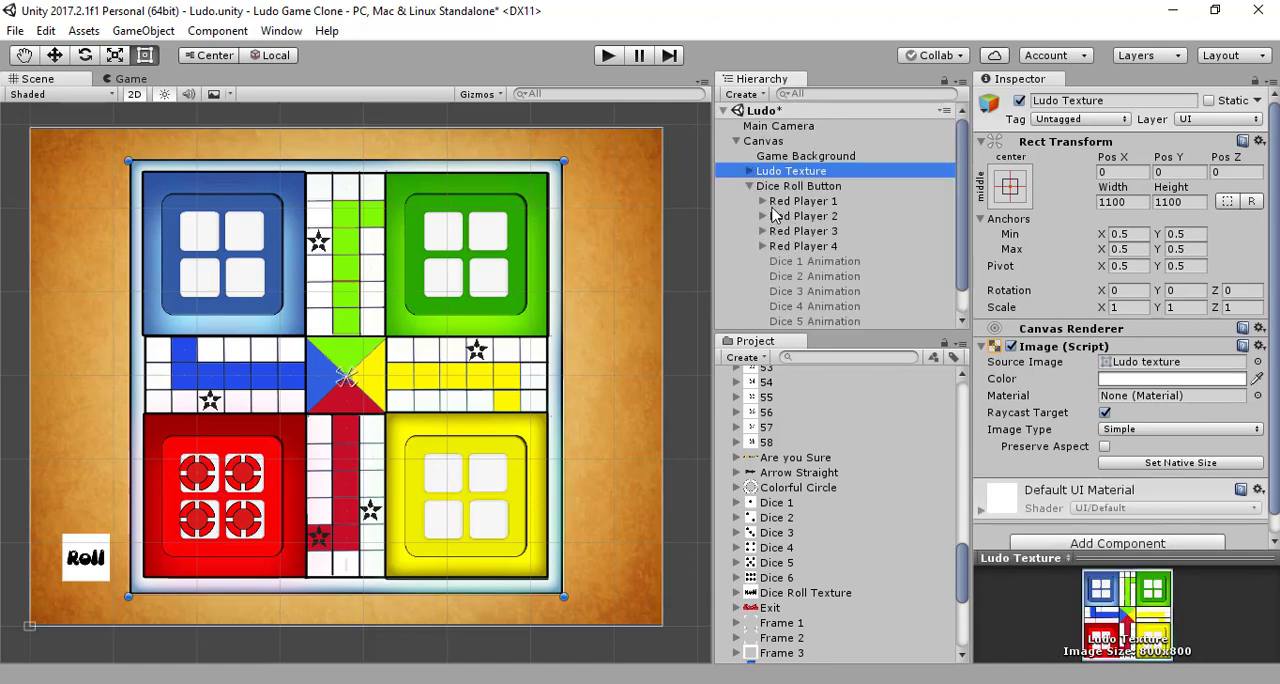
shift+click(785, 201)
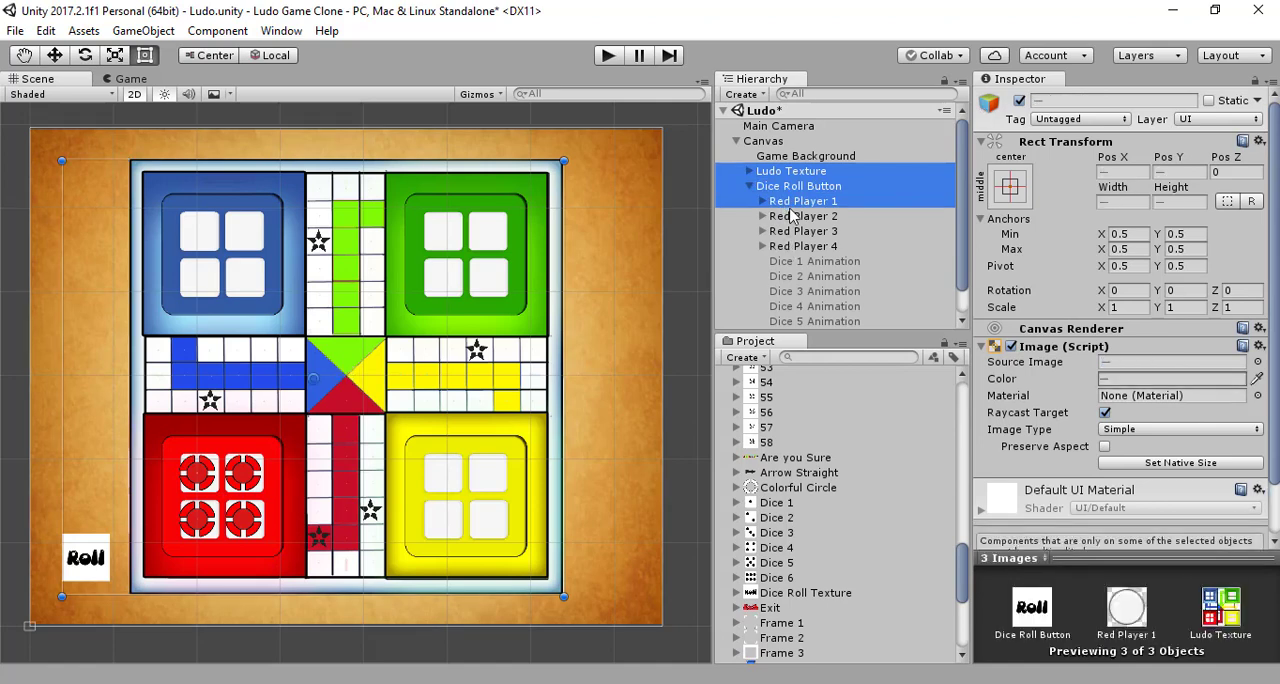
click(789, 204)
shift+click(790, 246)
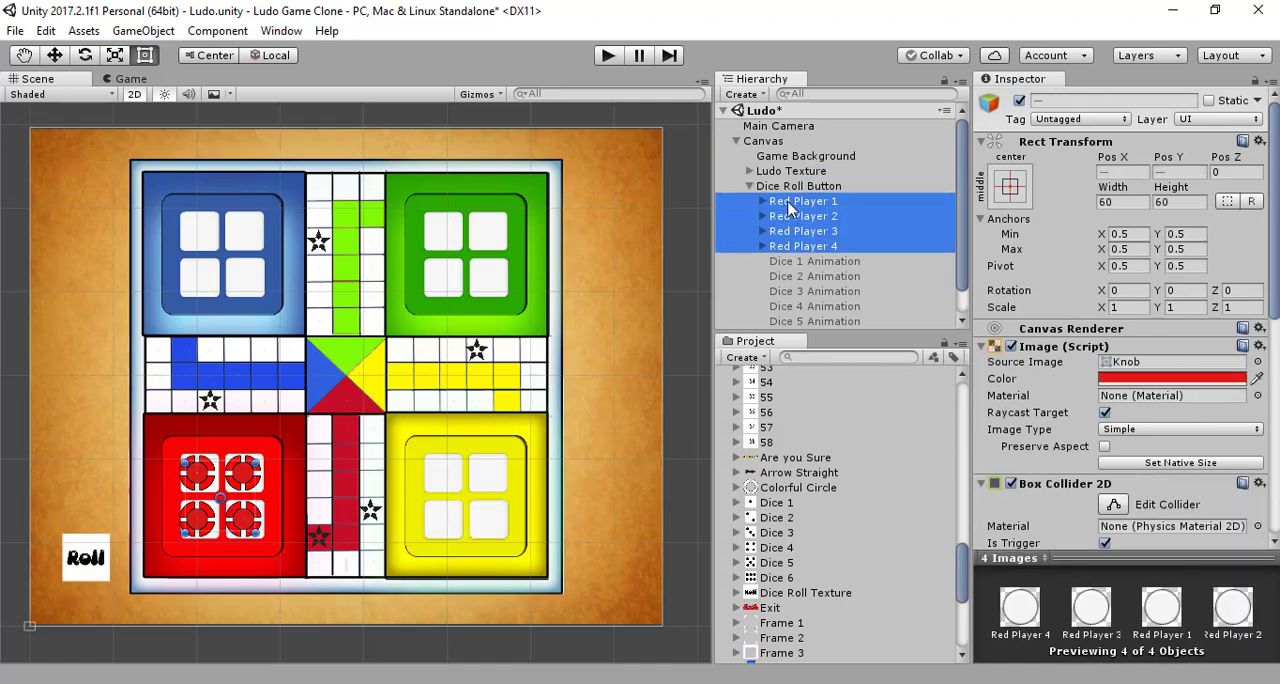
drag(789, 204, 783, 182)
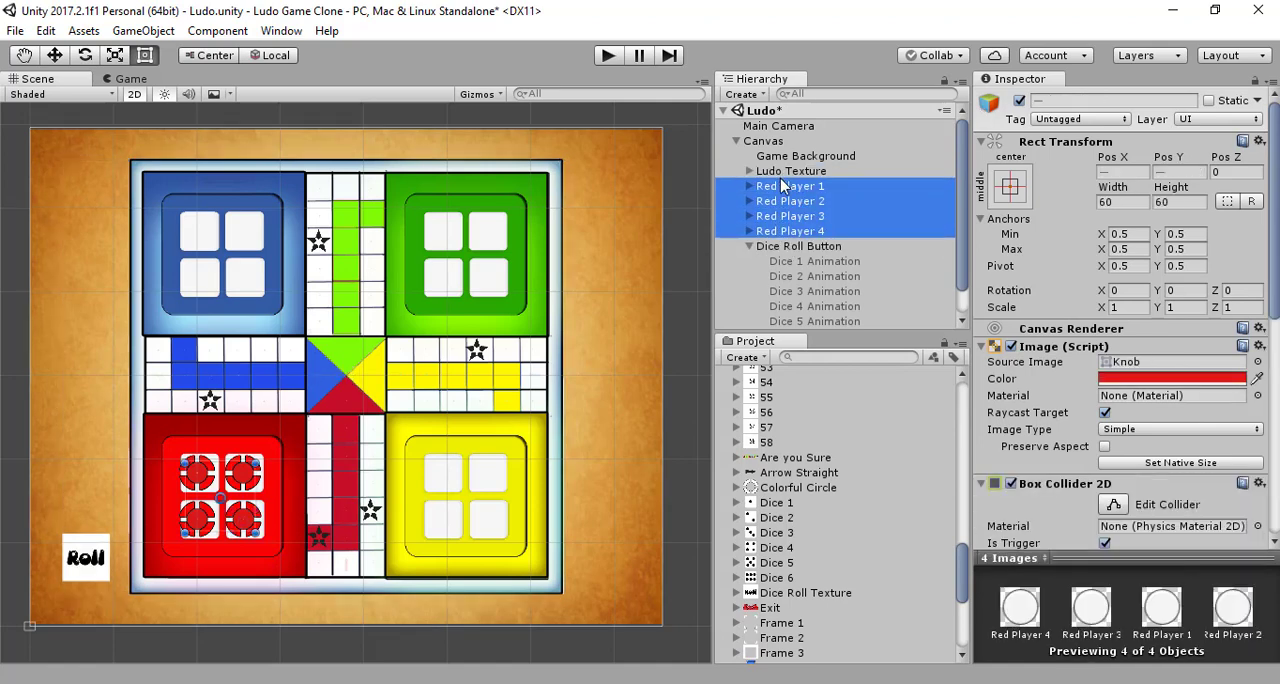
click(749, 246)
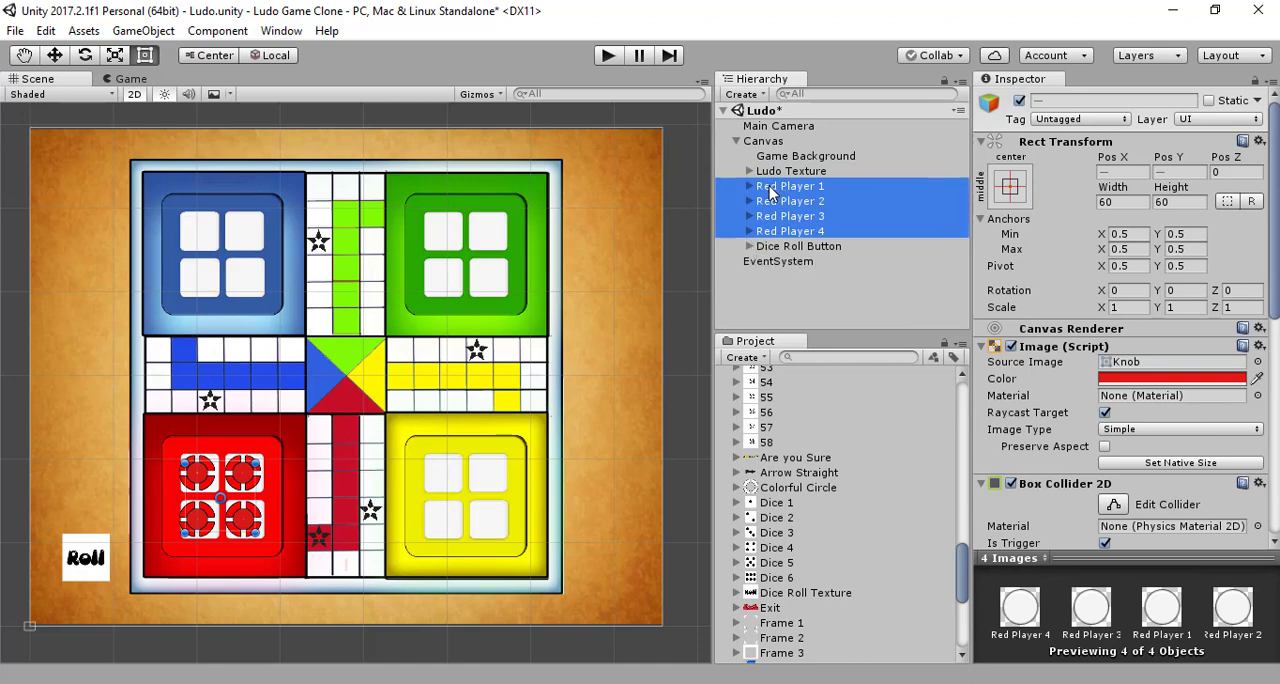
Step: Reorder Red Player 1 to 4 so they follow Dice Roll Button under Canvas, and save the scene
drag(770, 193, 766, 253)
click(798, 310)
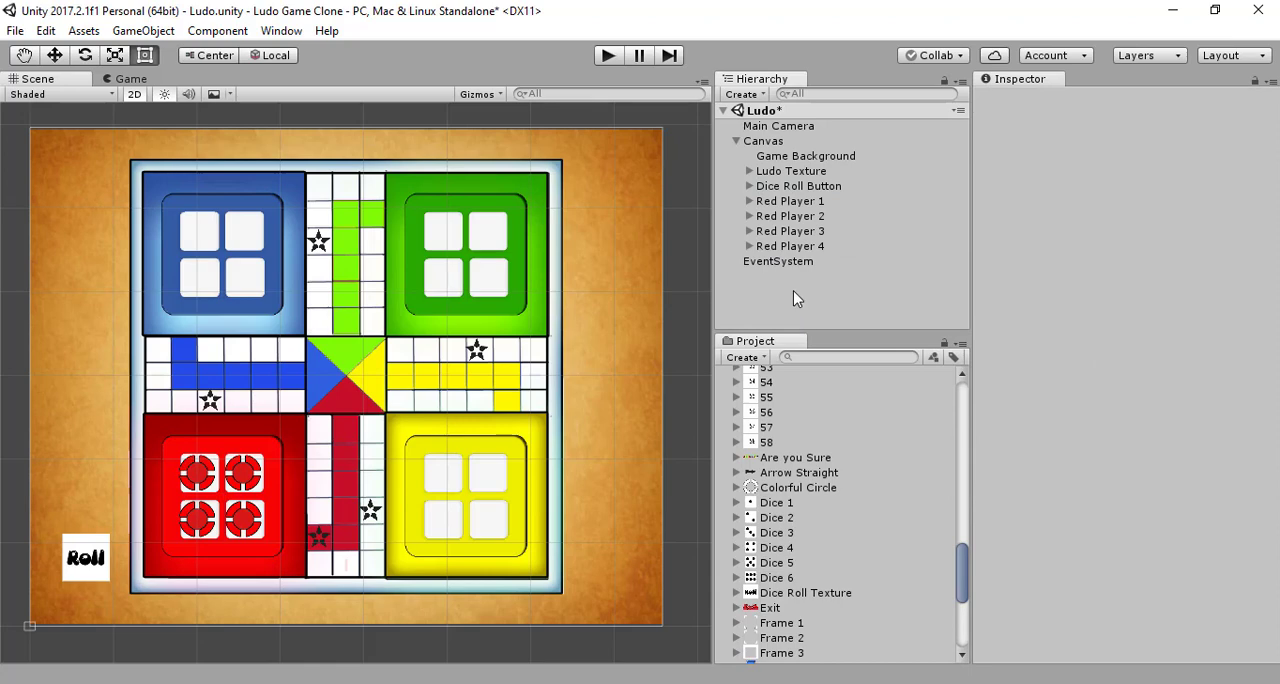
key(ctrl+s)
Step: Duplicate Red Player 1 to Red Player 4 under Canvas
click(790, 202)
shift+click(775, 248)
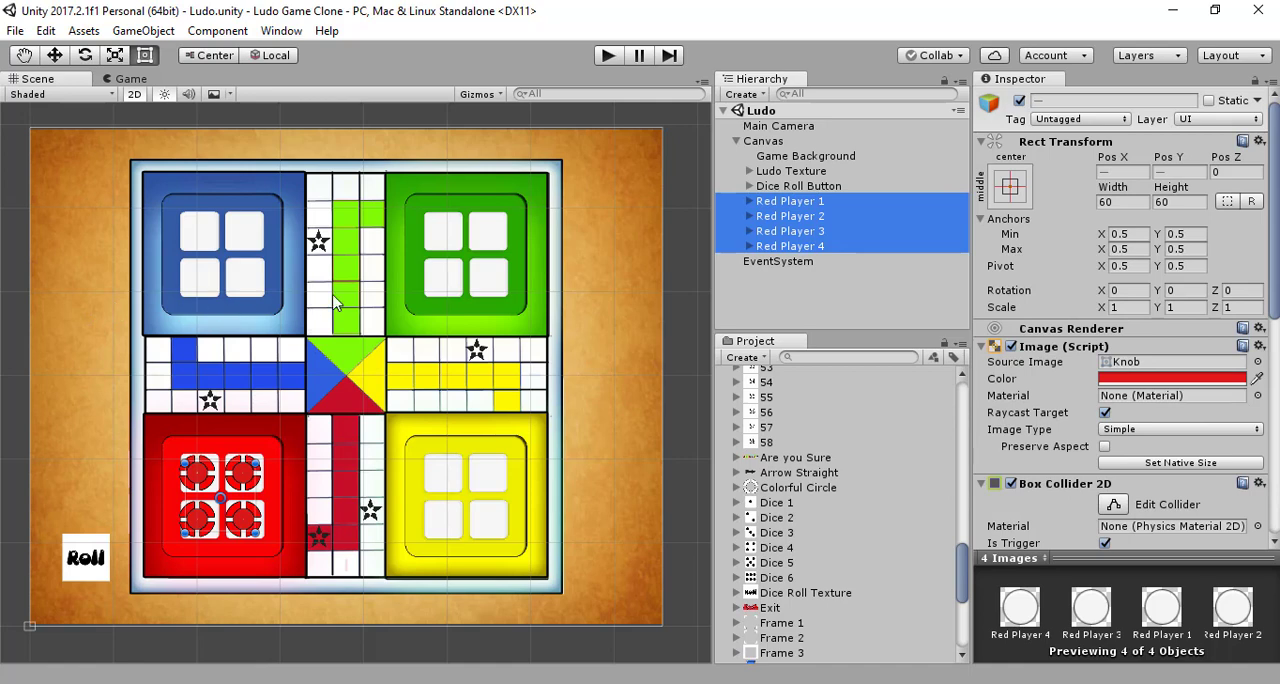
key(ctrl+d)
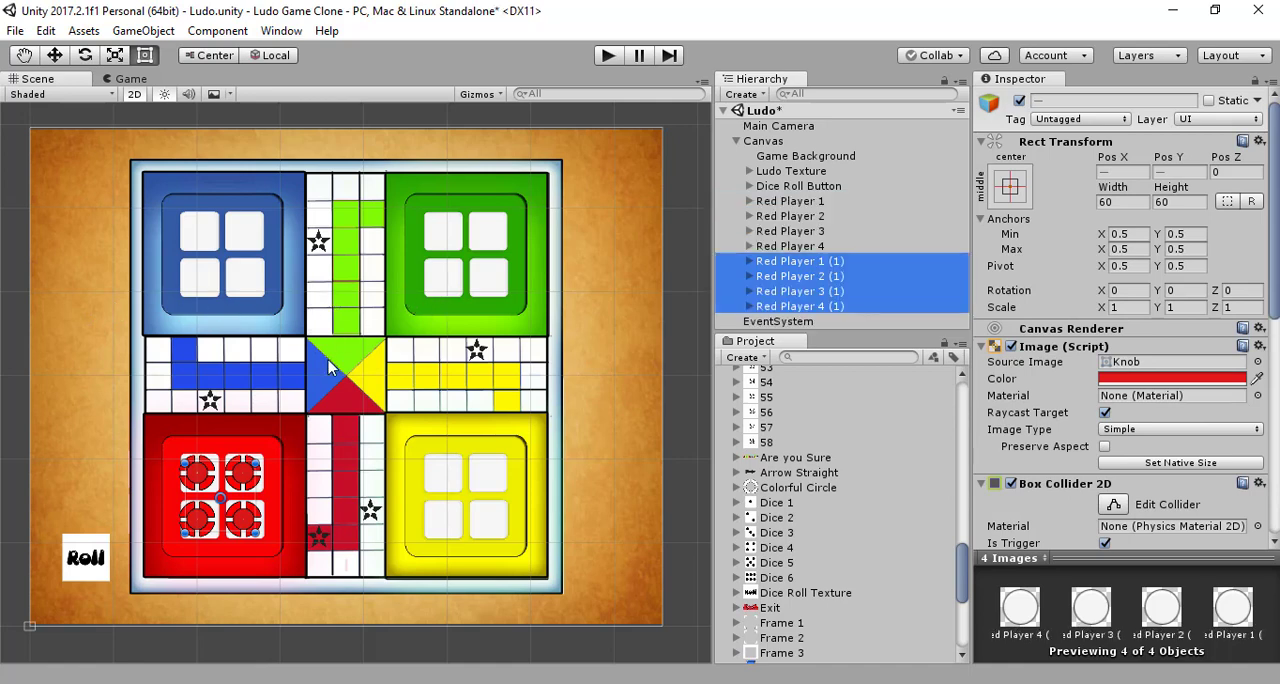
Step: Move the four player copies straight up onto the blue home's white squares and set their Image color to the home's sampled blue
click(55, 55)
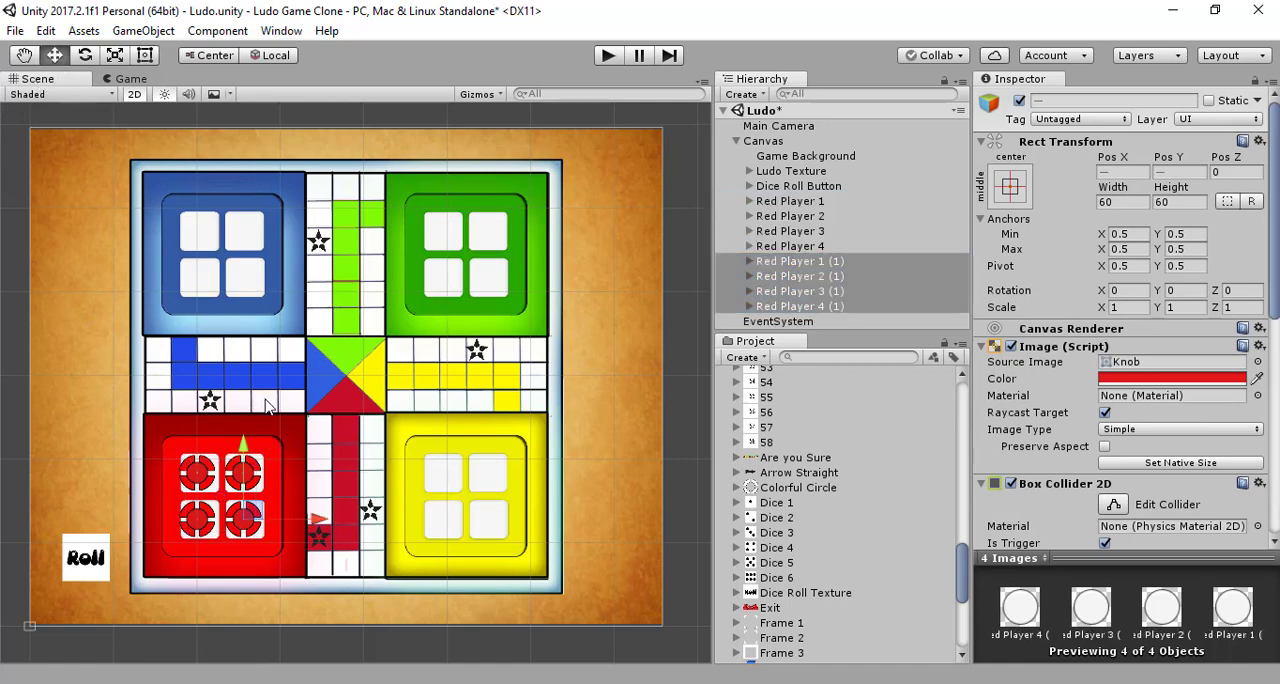
drag(246, 448, 231, 207)
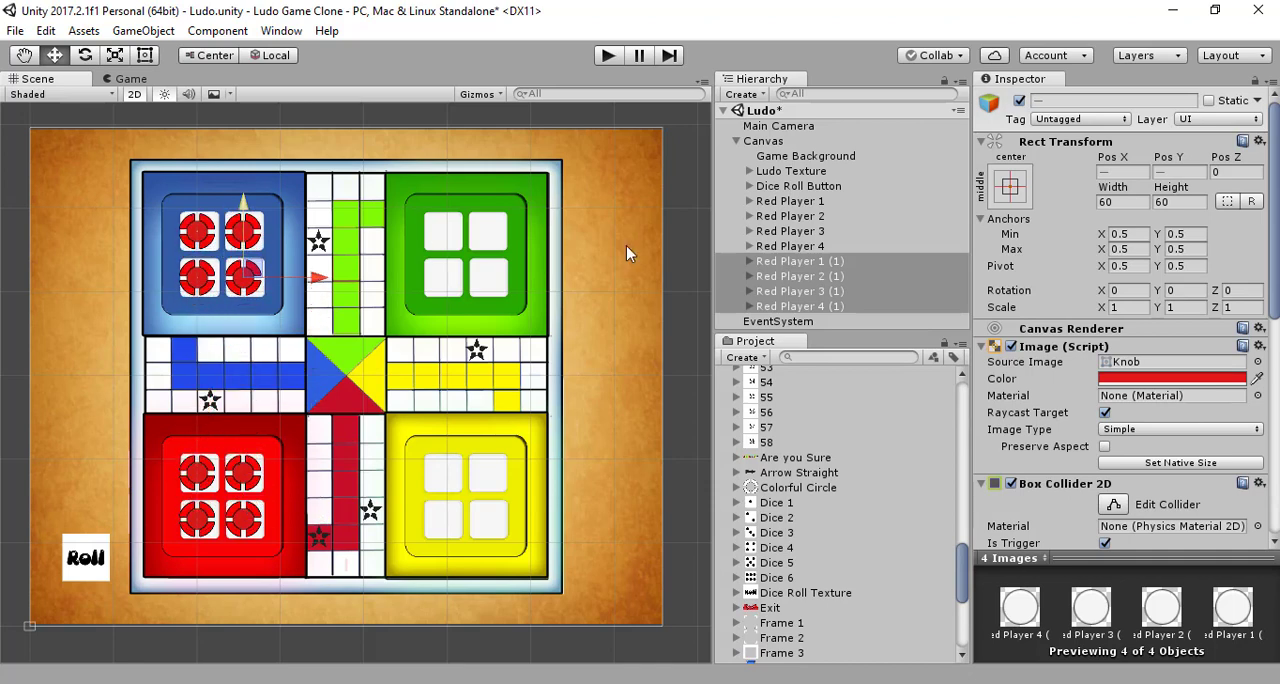
click(1259, 380)
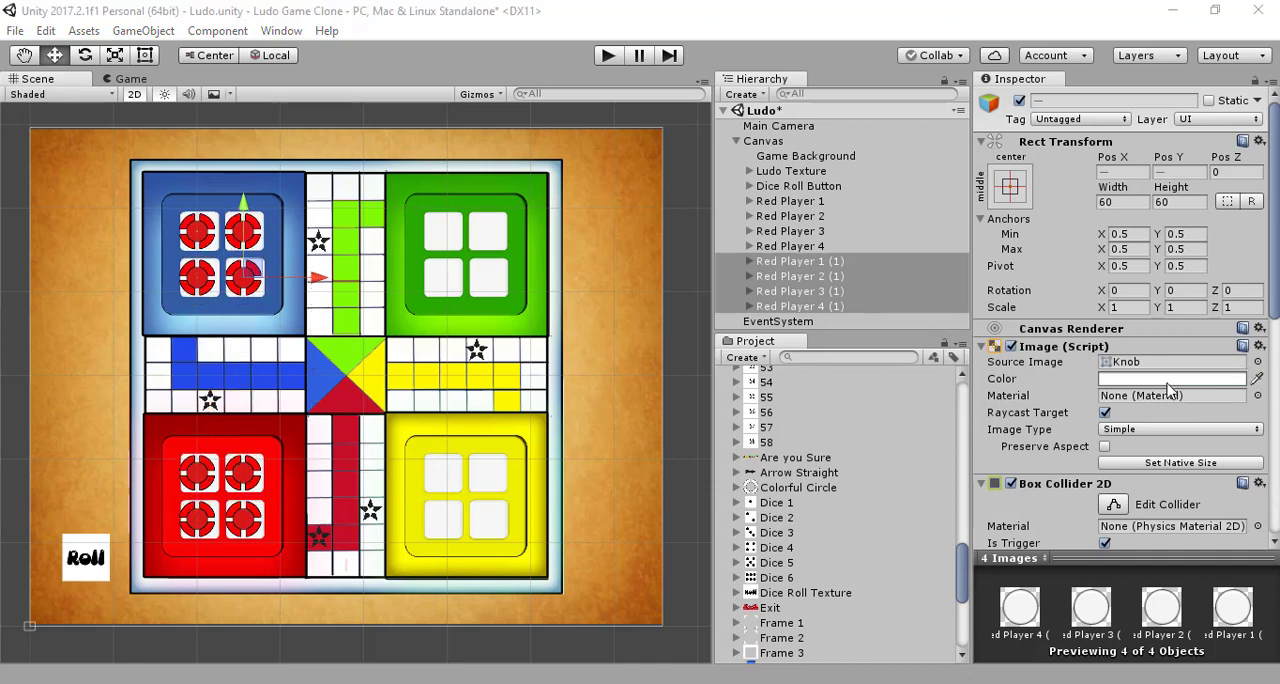
click(262, 210)
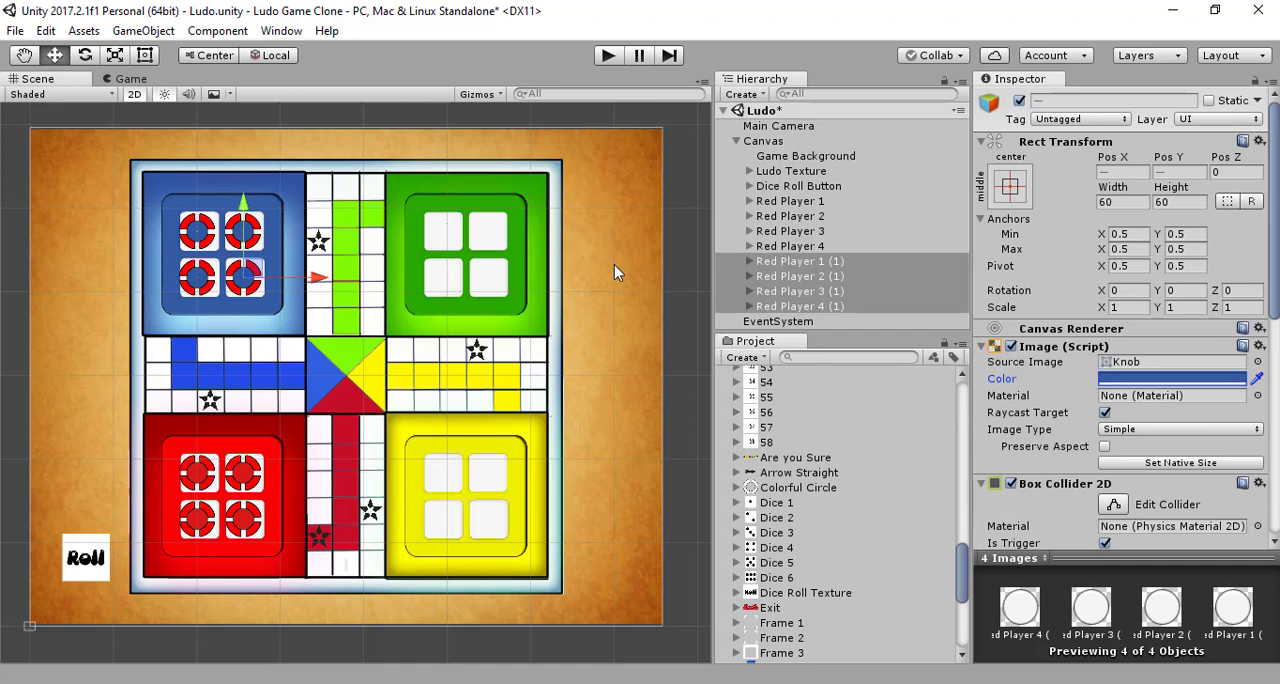
Step: Recolor the Colorful Border child of all four player copies with the blue sampled from the blue home
click(749, 261)
click(785, 277)
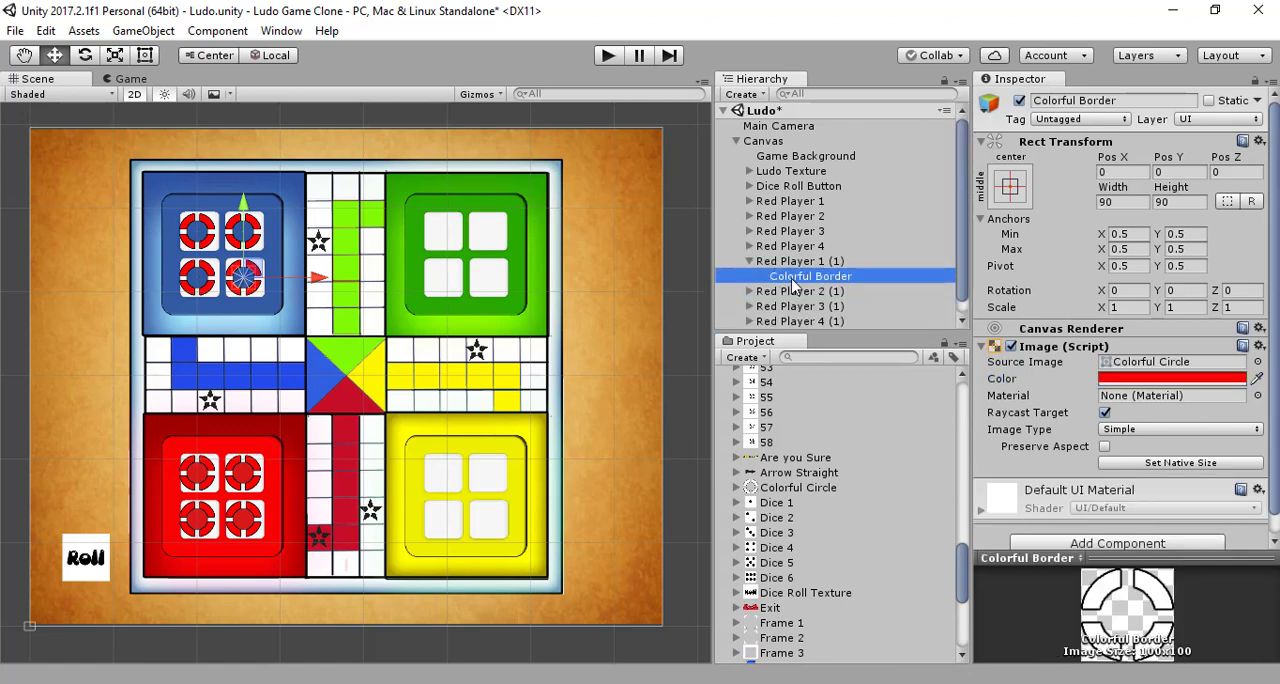
click(758, 291)
click(749, 291)
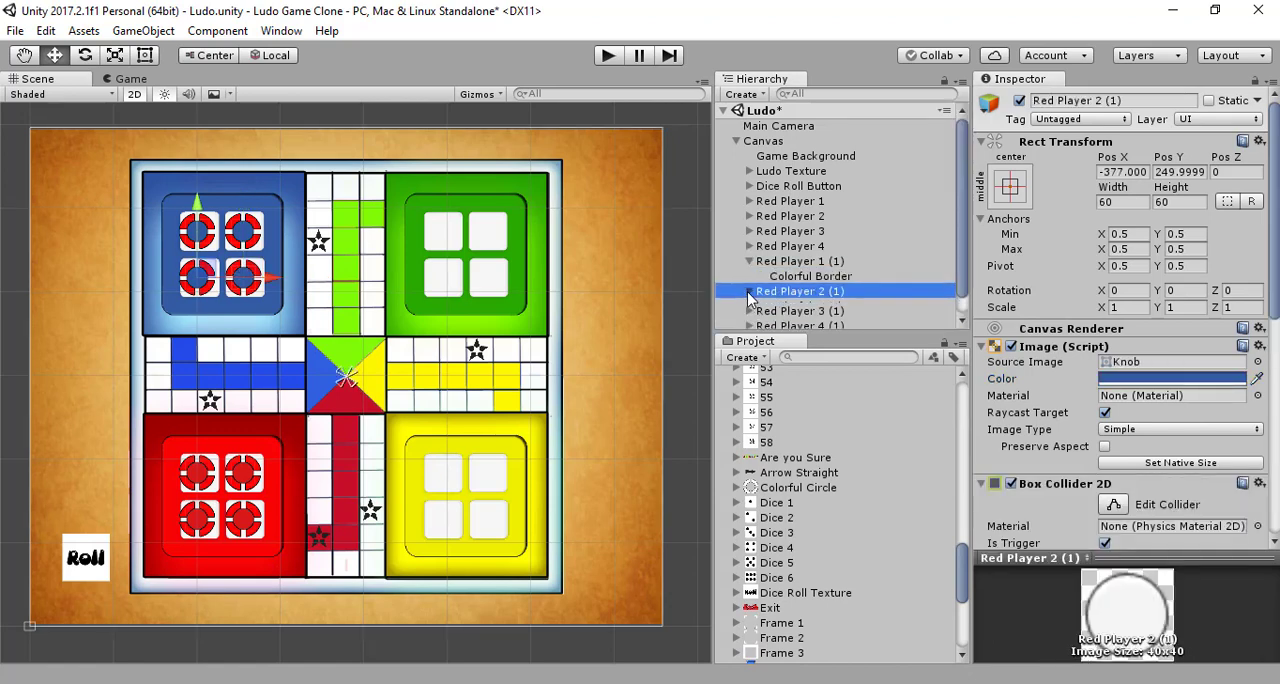
click(800, 306)
scroll(800, 306, down, 1)
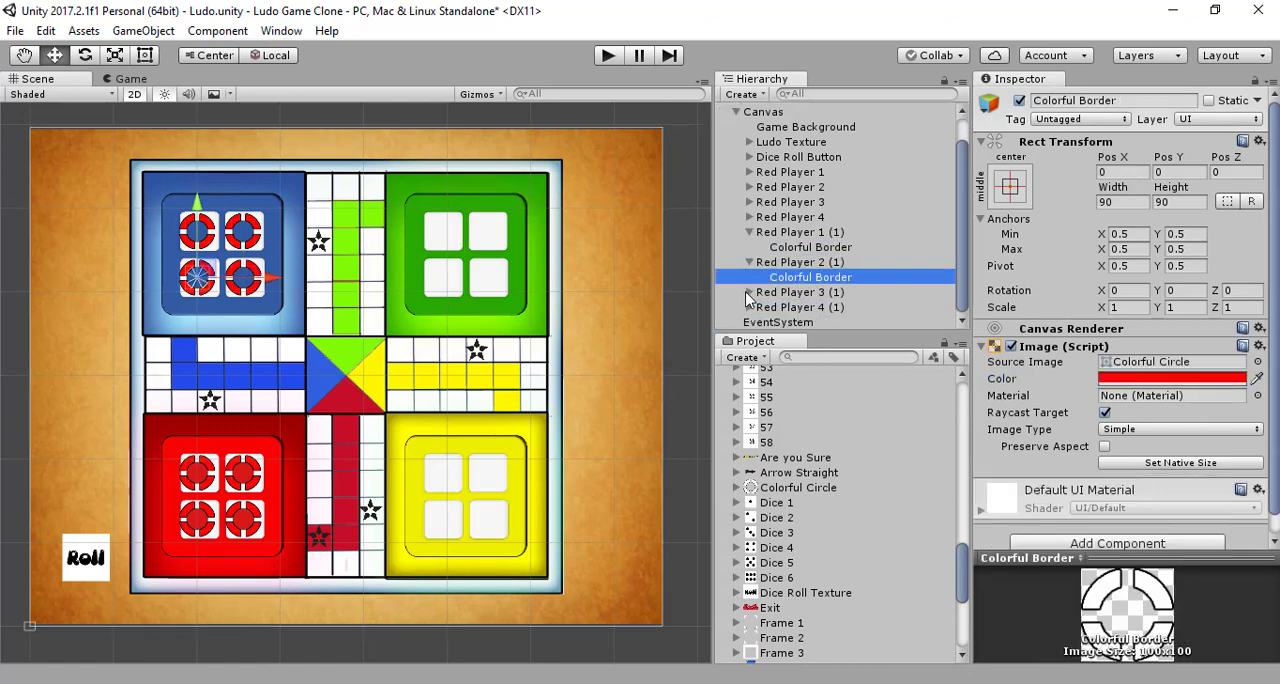
click(749, 291)
click(778, 307)
scroll(778, 307, down, 1)
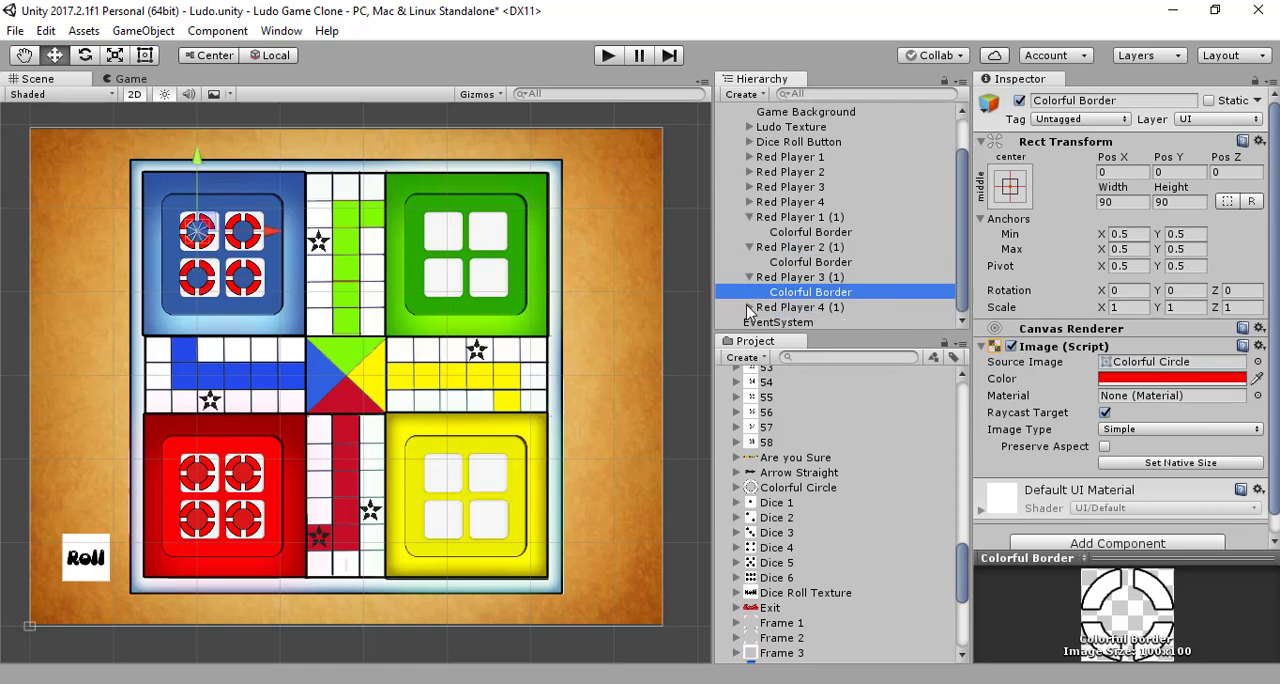
click(750, 307)
scroll(758, 307, down, 1)
click(805, 308)
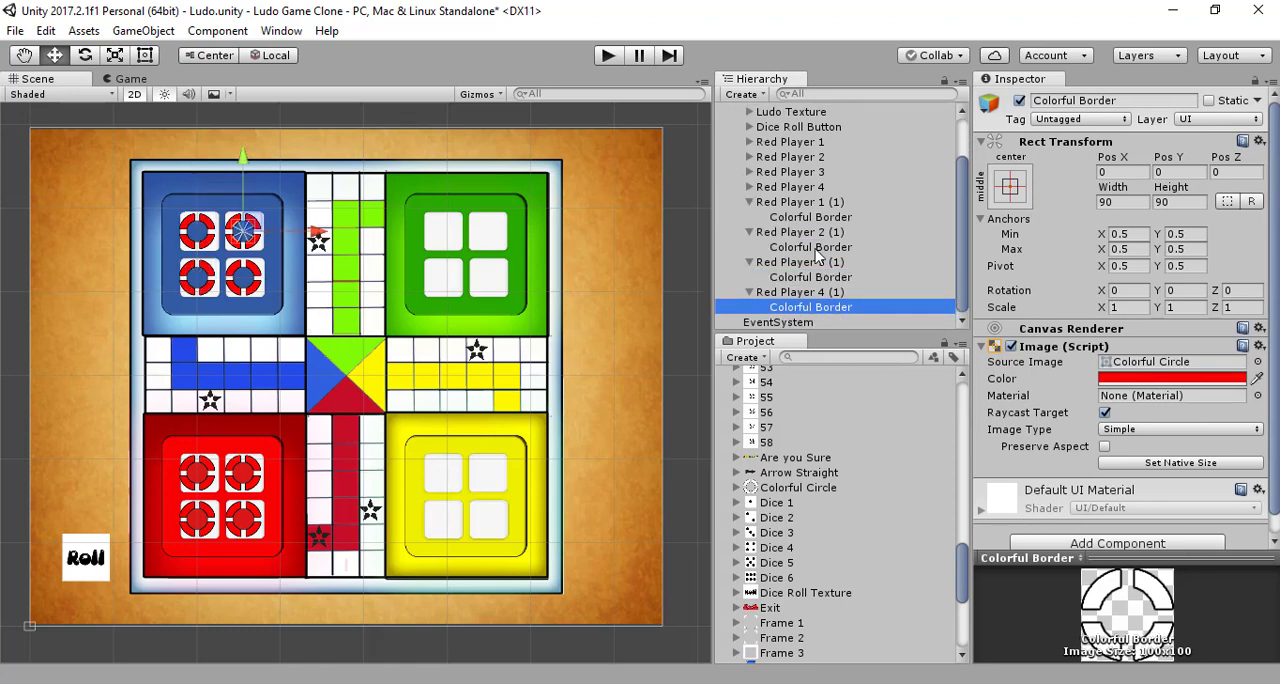
ctrl+click(820, 277)
ctrl+click(828, 247)
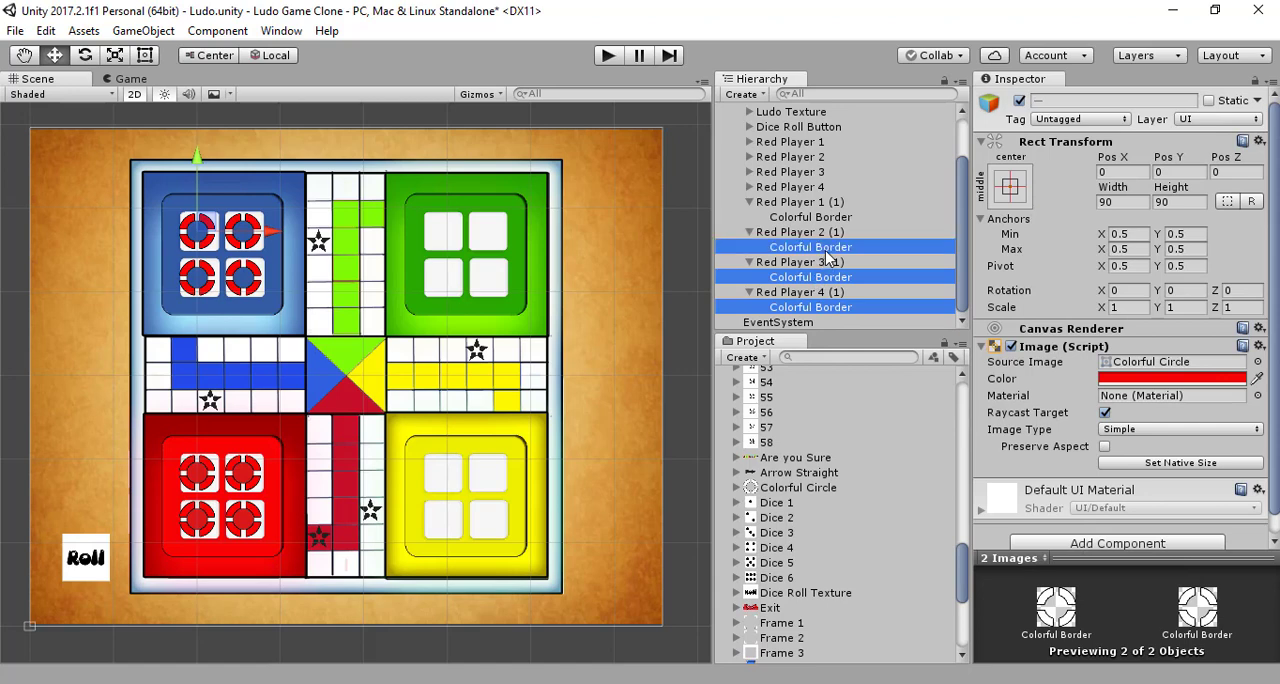
ctrl+click(830, 217)
click(1257, 379)
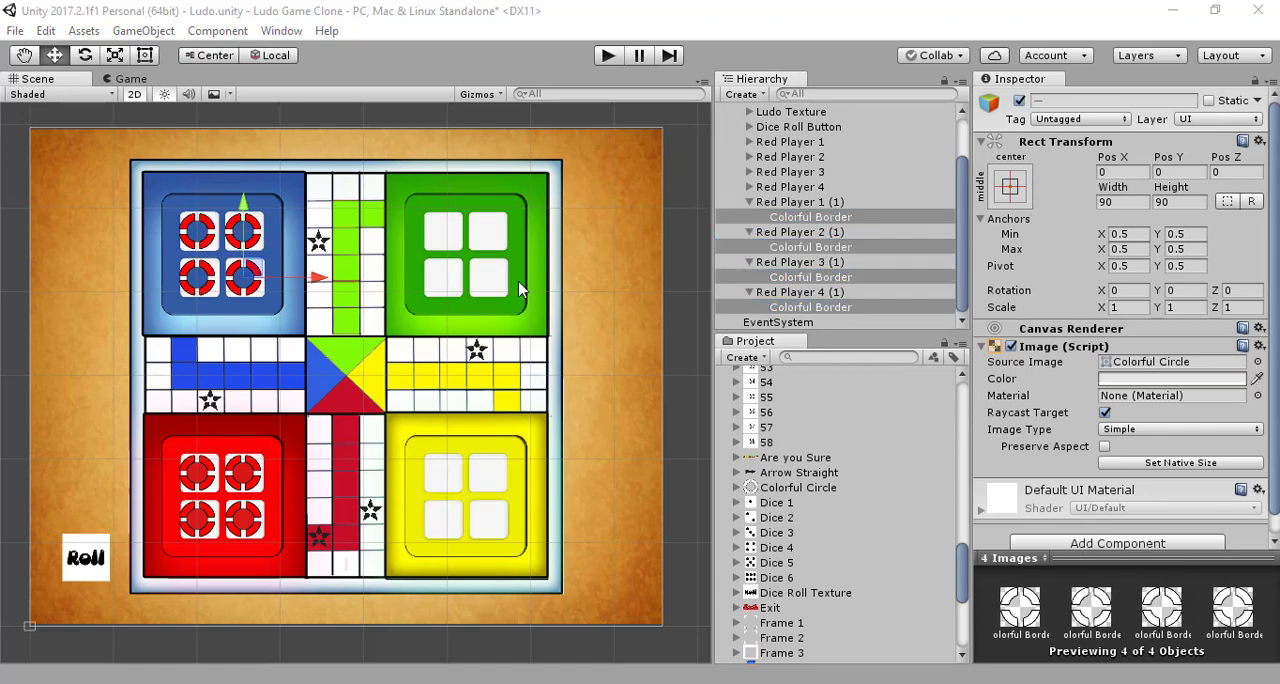
click(284, 210)
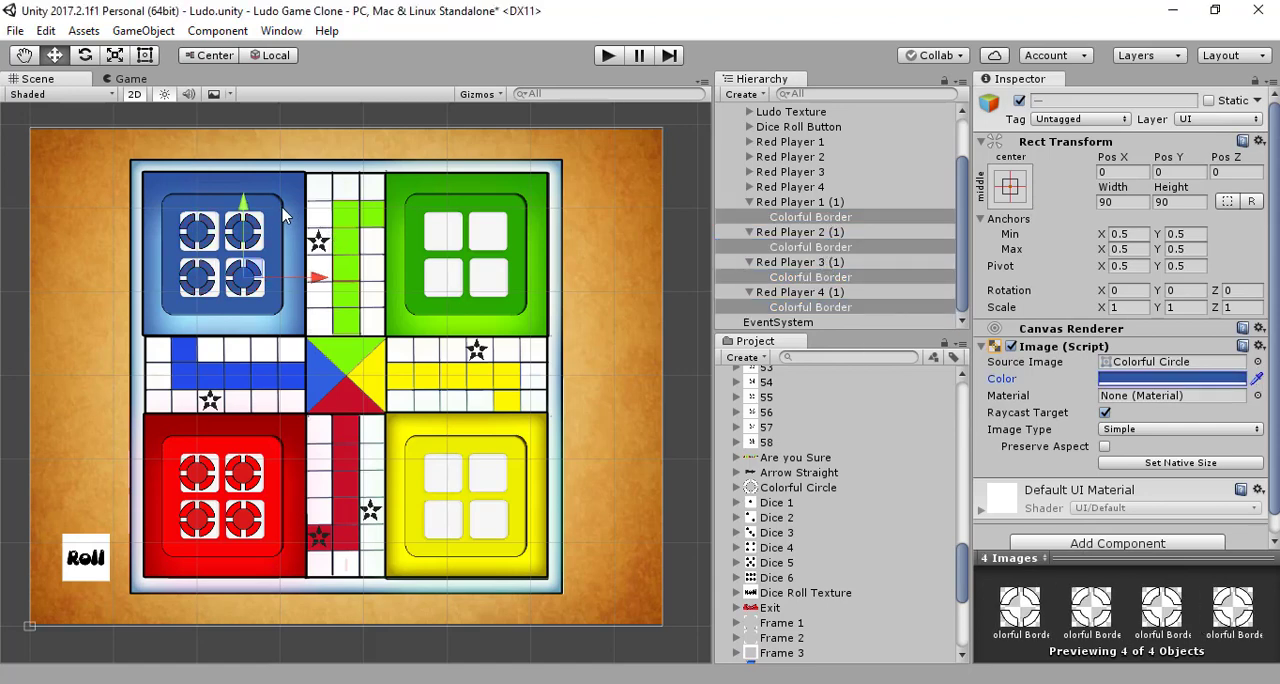
click(749, 203)
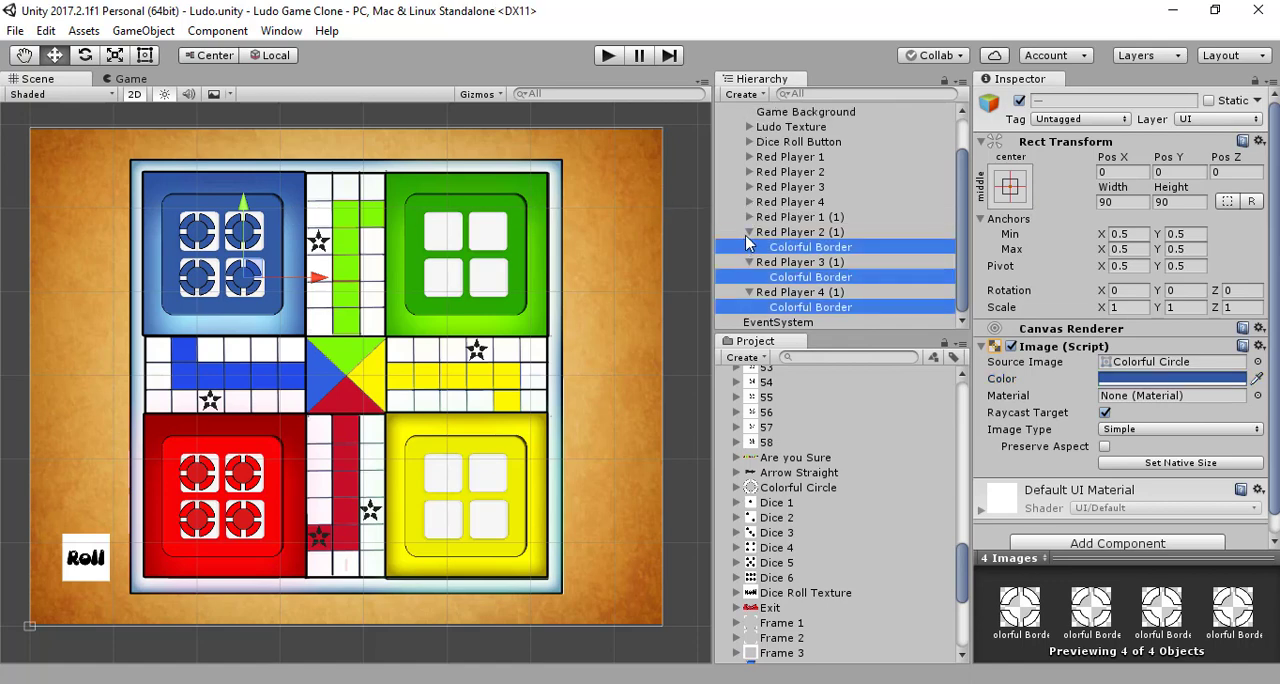
click(749, 234)
click(750, 263)
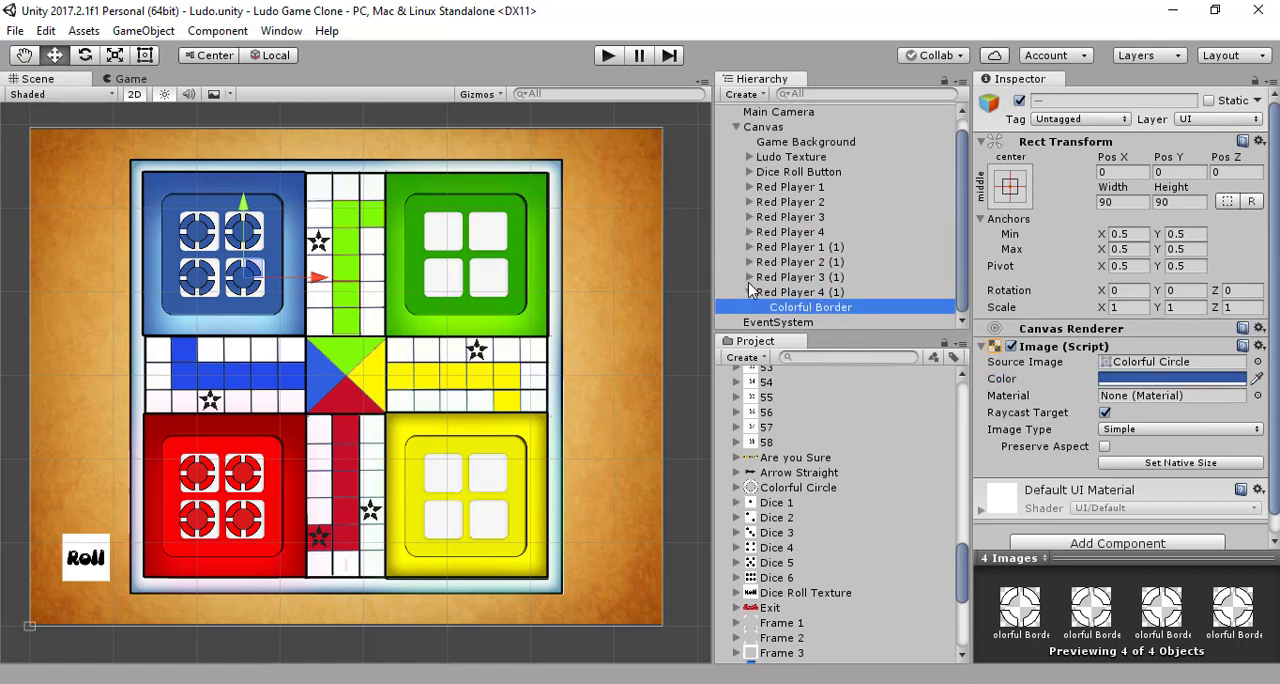
click(752, 292)
click(792, 261)
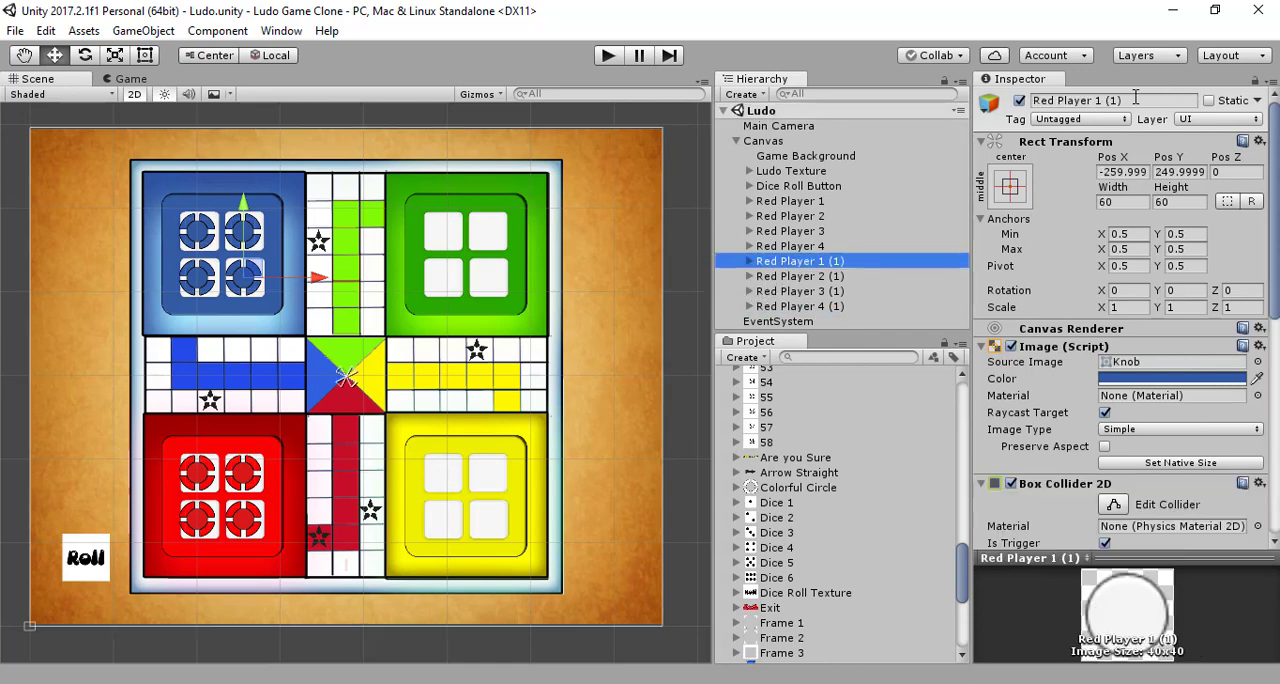
drag(1134, 100, 1106, 101)
click(1121, 102)
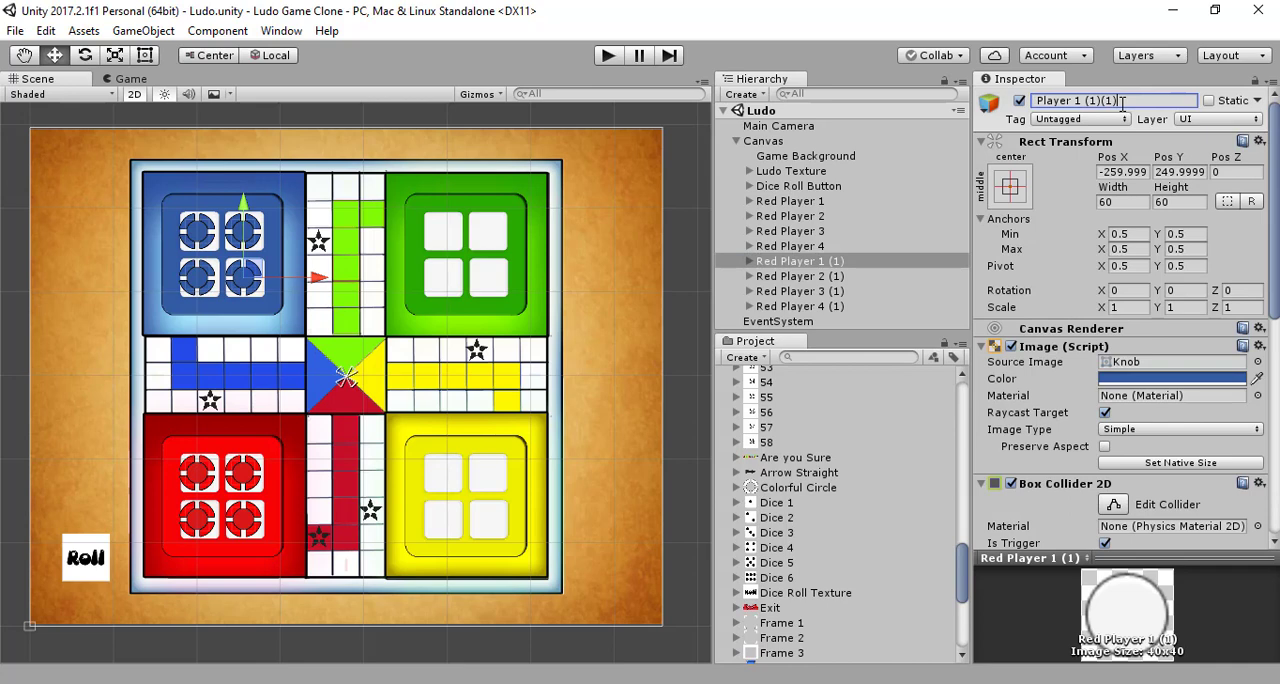
key(ctrl+z)
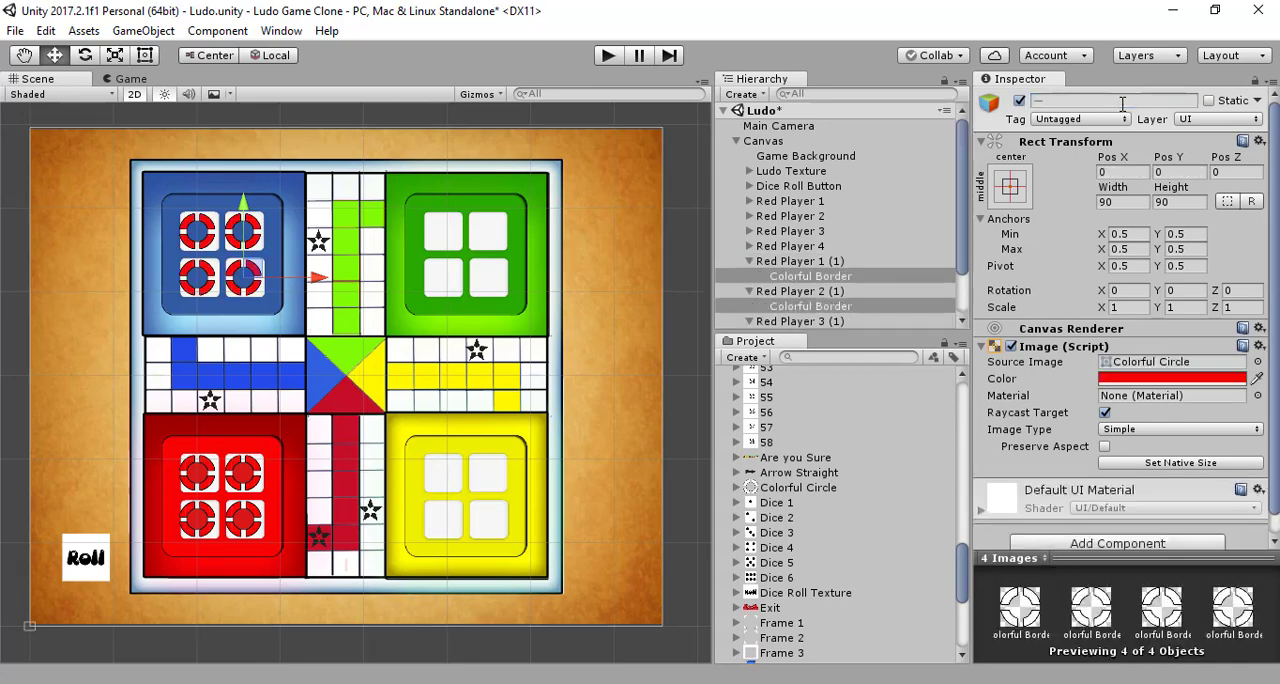
key(ctrl+z)
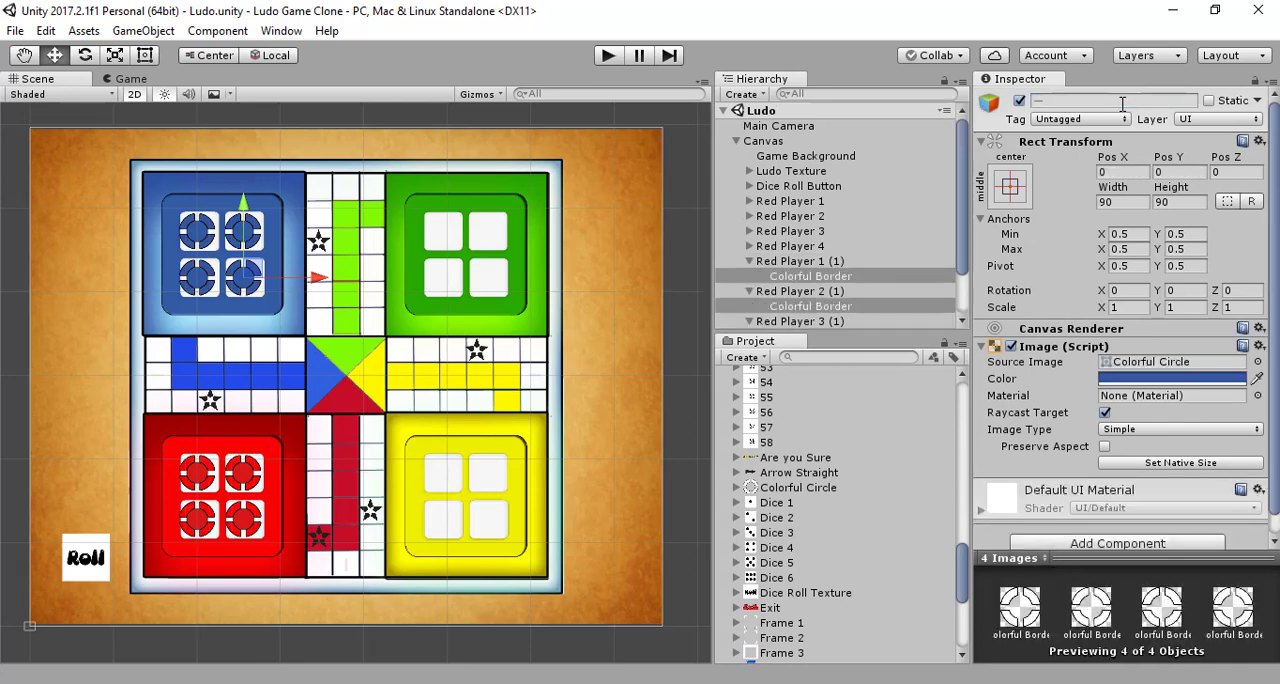
Step: Rename the first player copy, Red Player 1 (1), to Blue Player 1
click(832, 261)
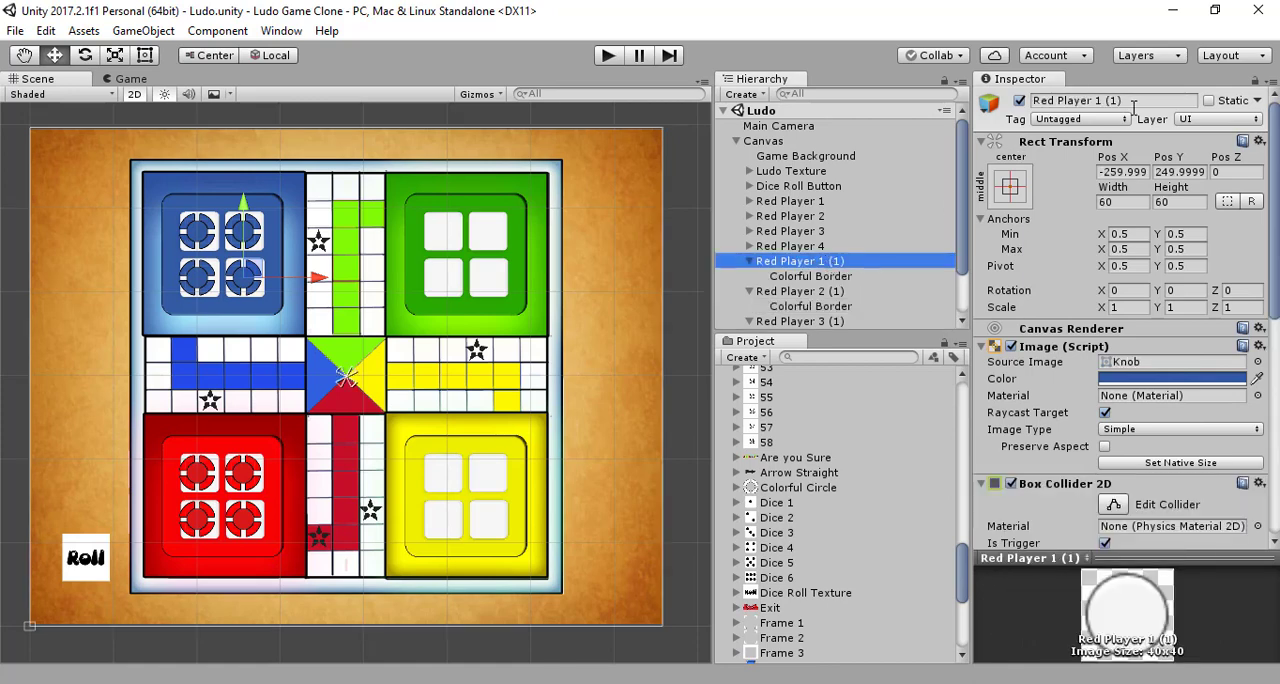
drag(1134, 107, 1098, 106)
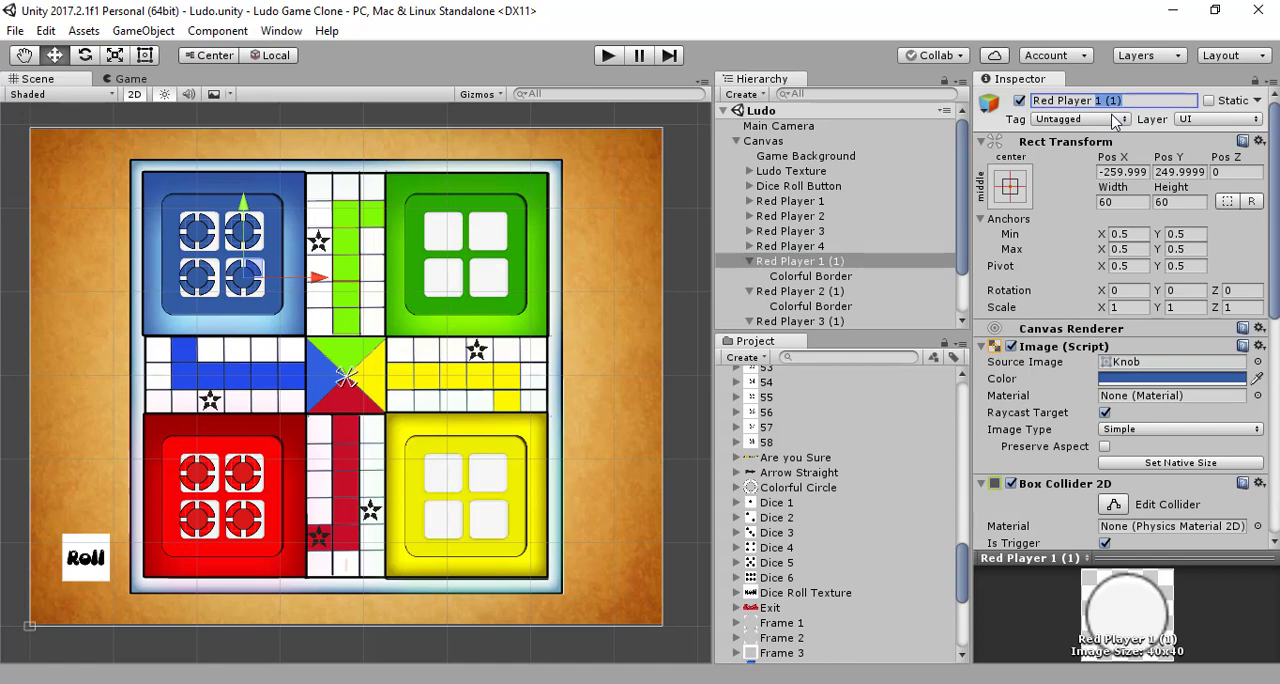
key(Left)
key(BackSpace)
key(BackSpace)
text(B)
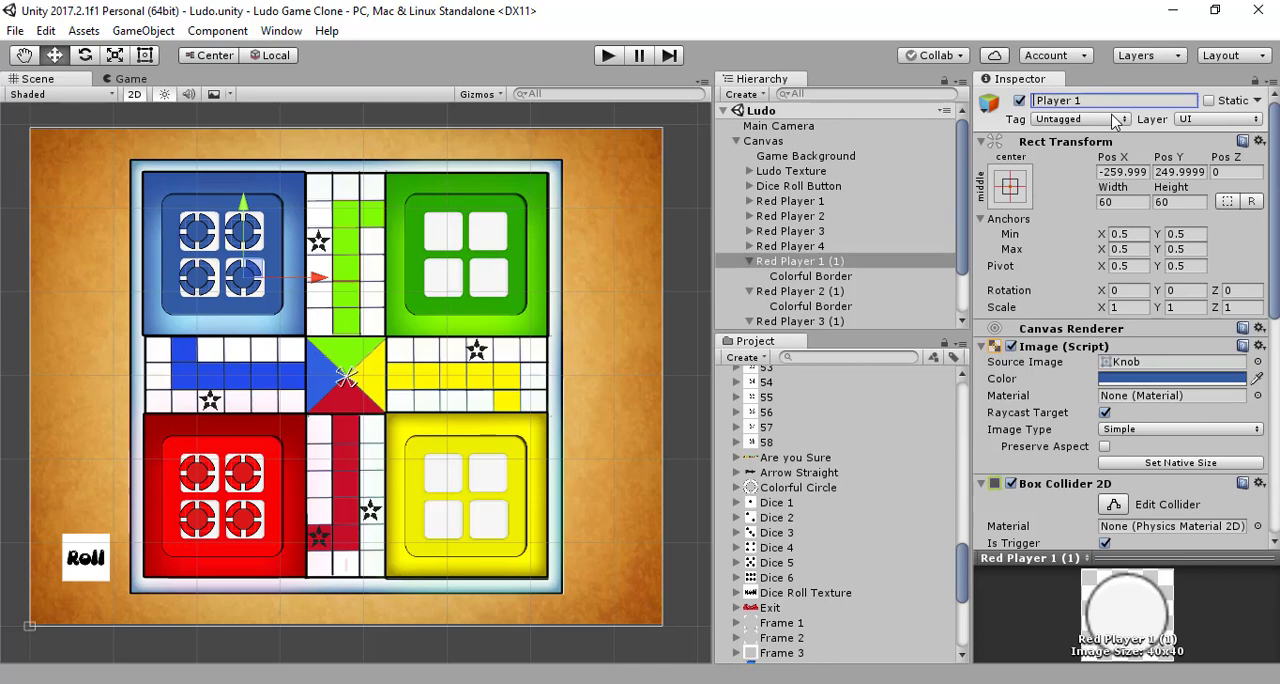
text(lue)
key(Return)
key(ctrl+c)
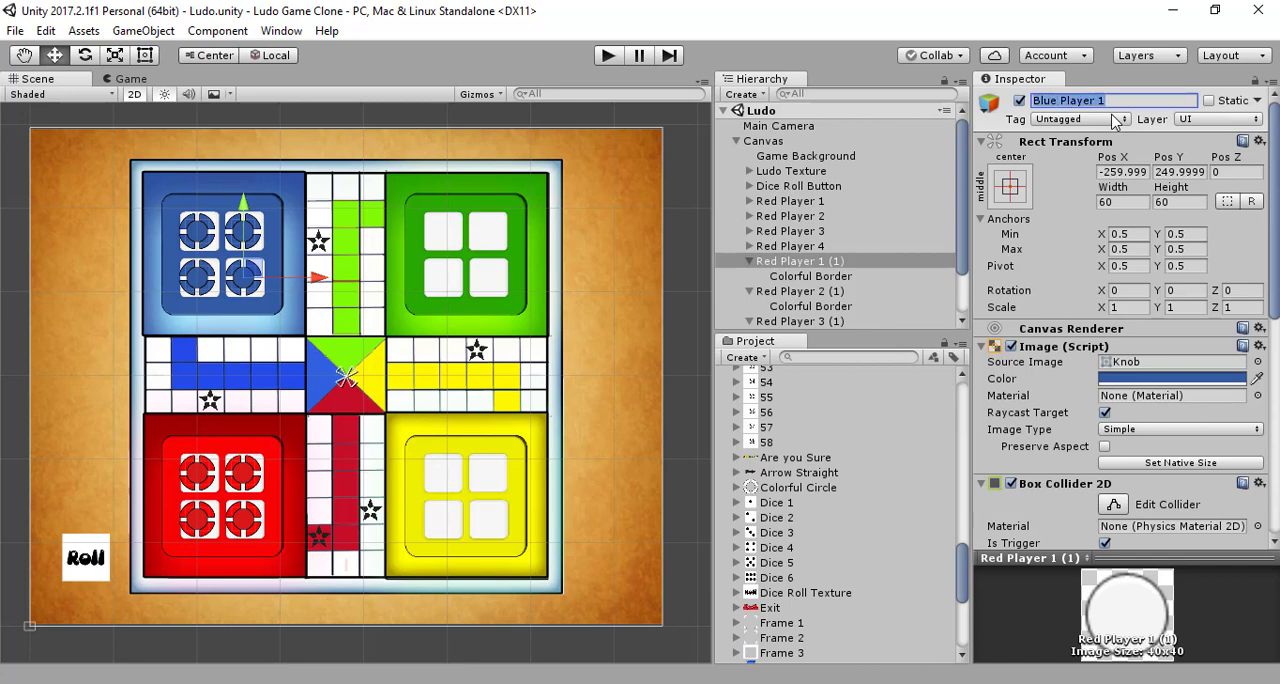
Step: Rename the copy Red Player 2 (1) to Blue Player 2
click(788, 293)
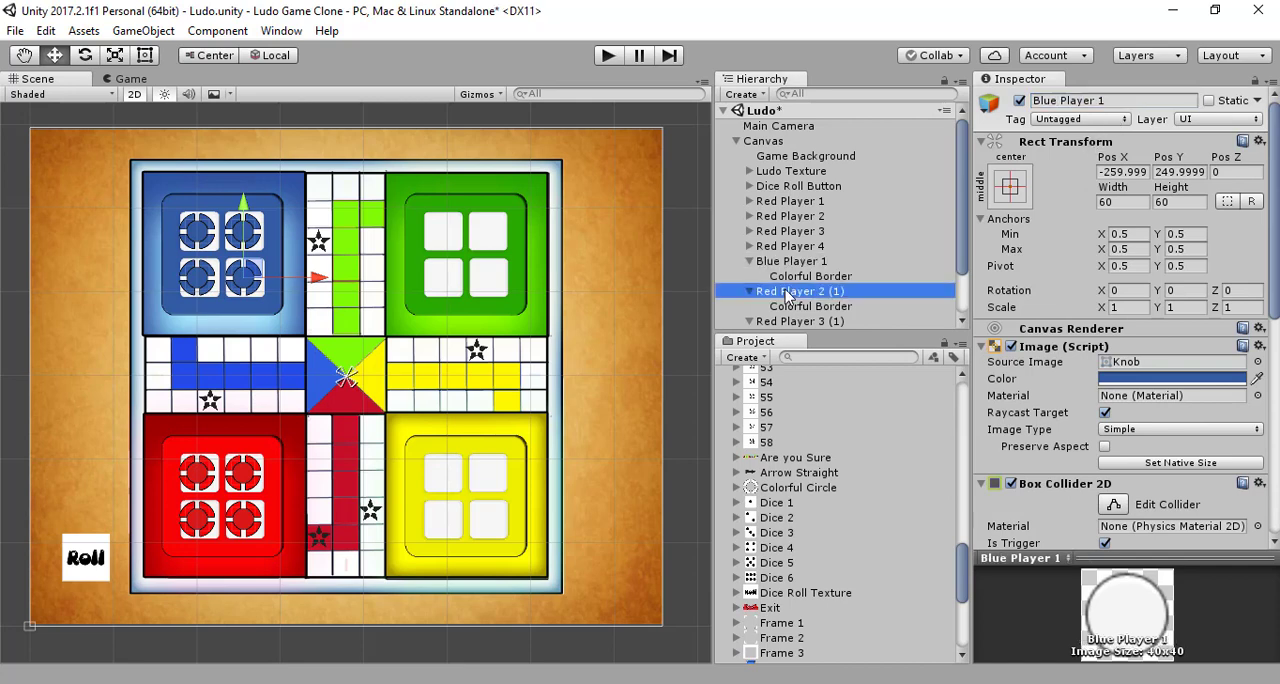
click(1127, 101)
double_click(1078, 104)
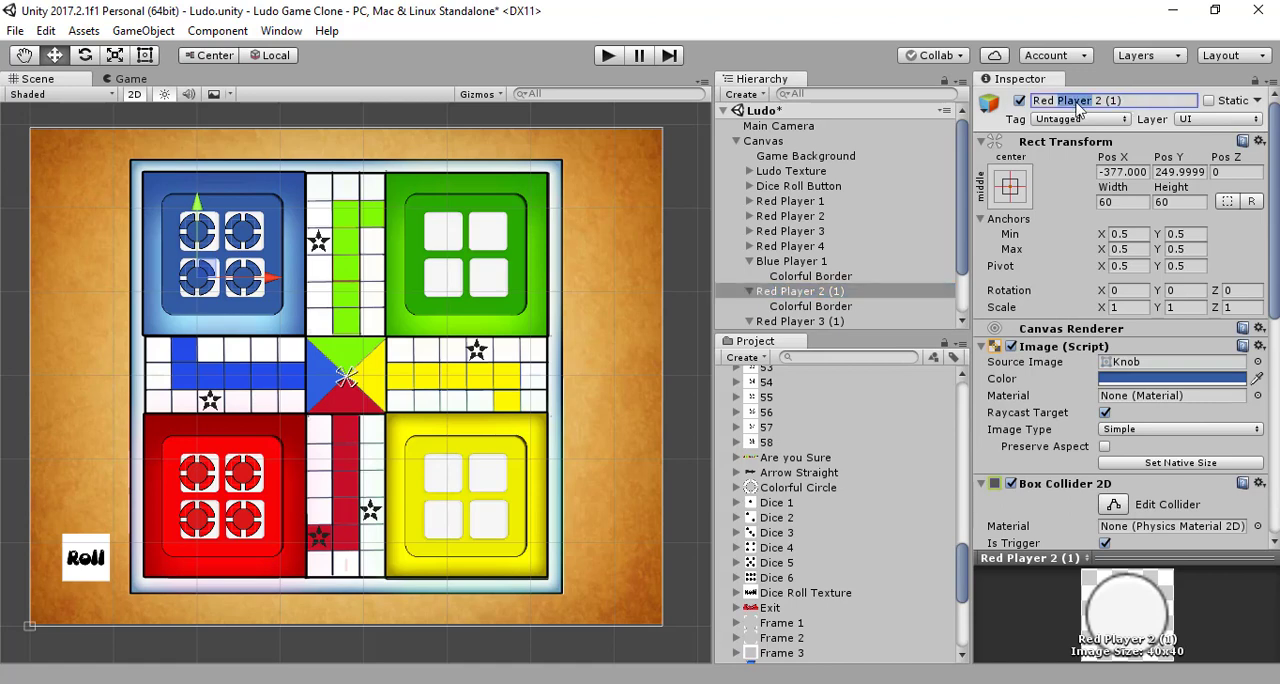
key(ctrl+a)
text(Blue Player 1)
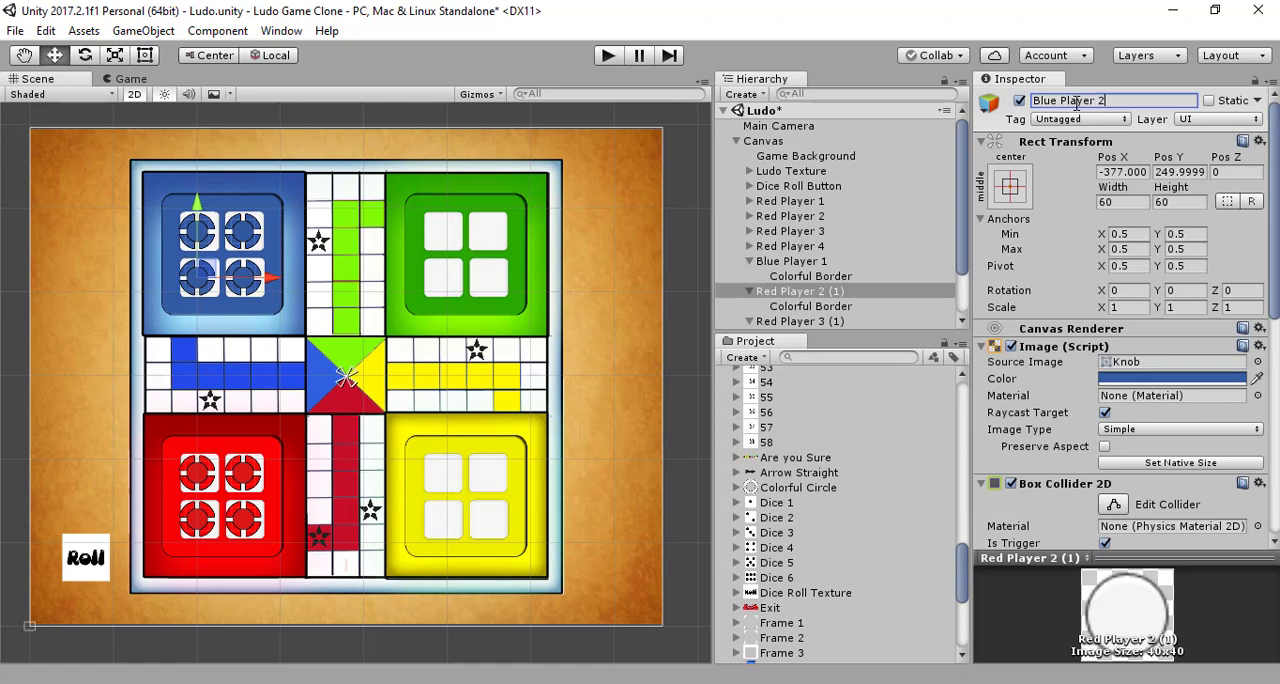
key(Return)
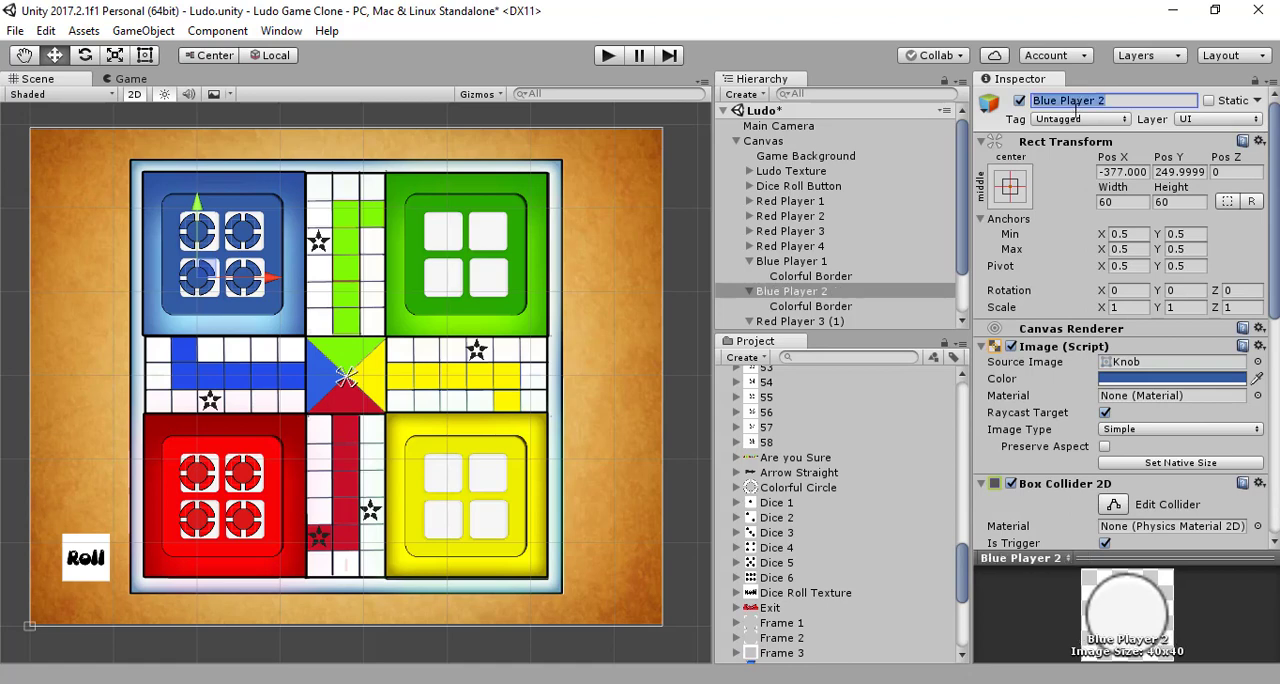
Step: Rename the copy Red Player 3 (1) to Blue Player 3
click(815, 322)
click(1130, 99)
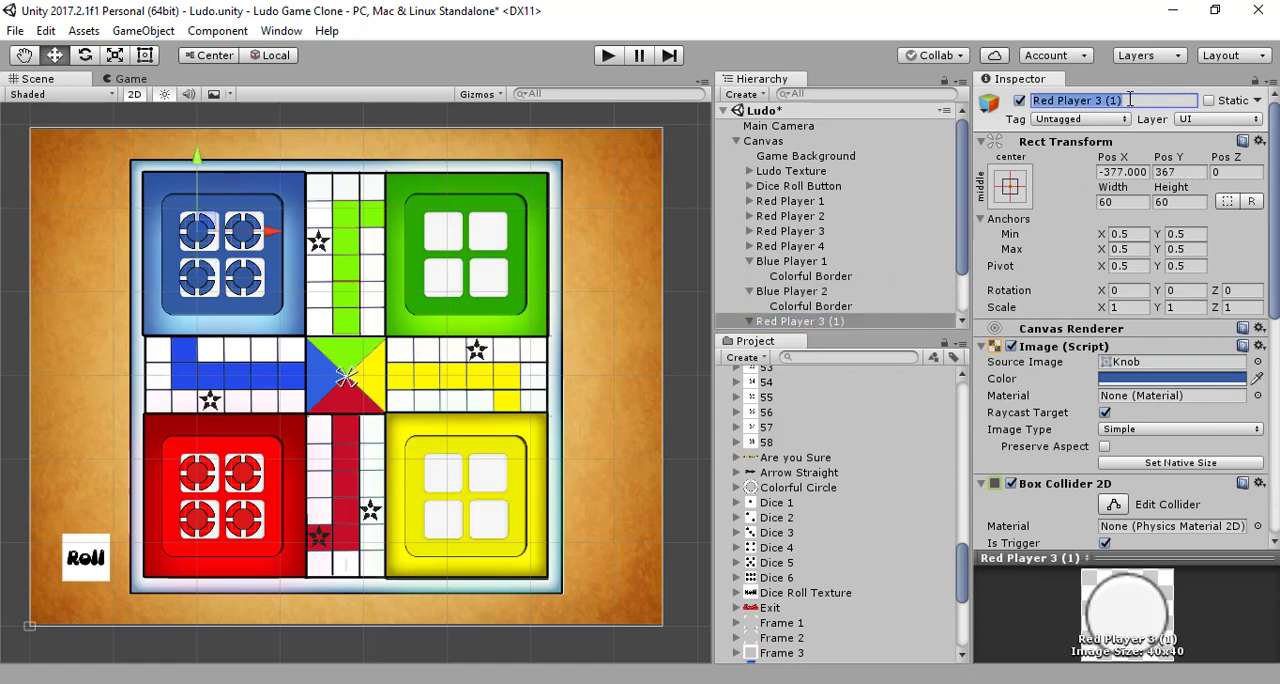
text(Blue Player 1)
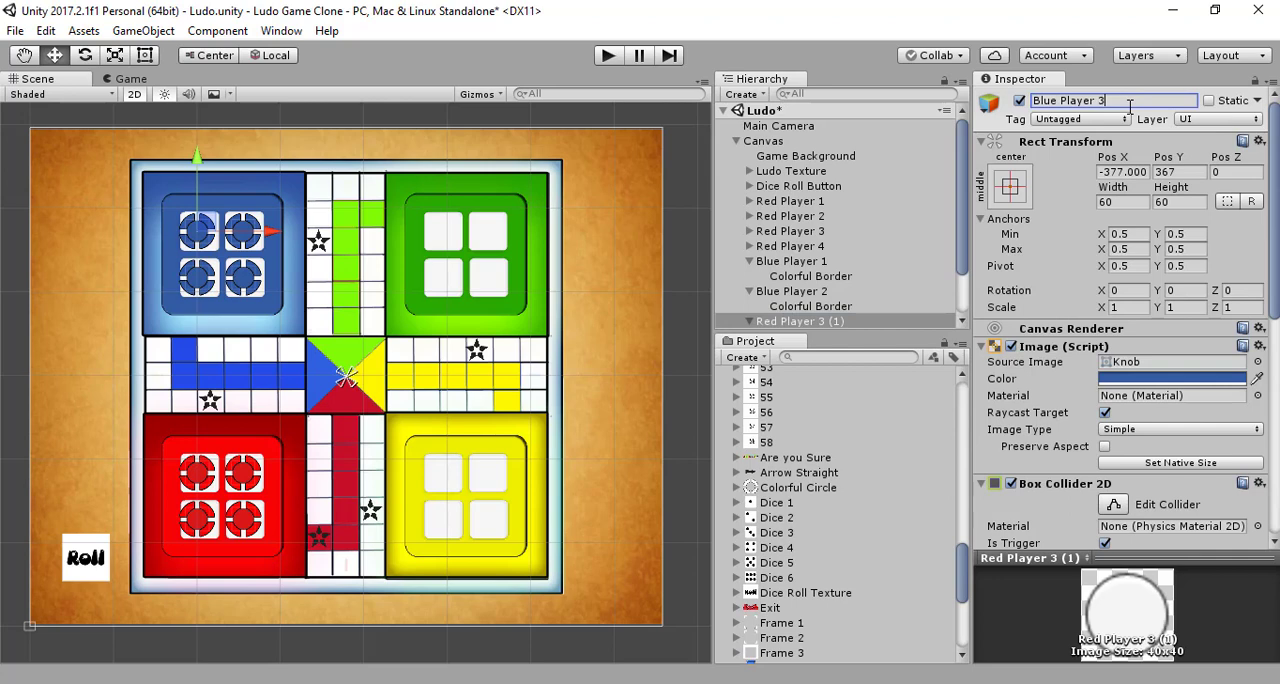
key(Return)
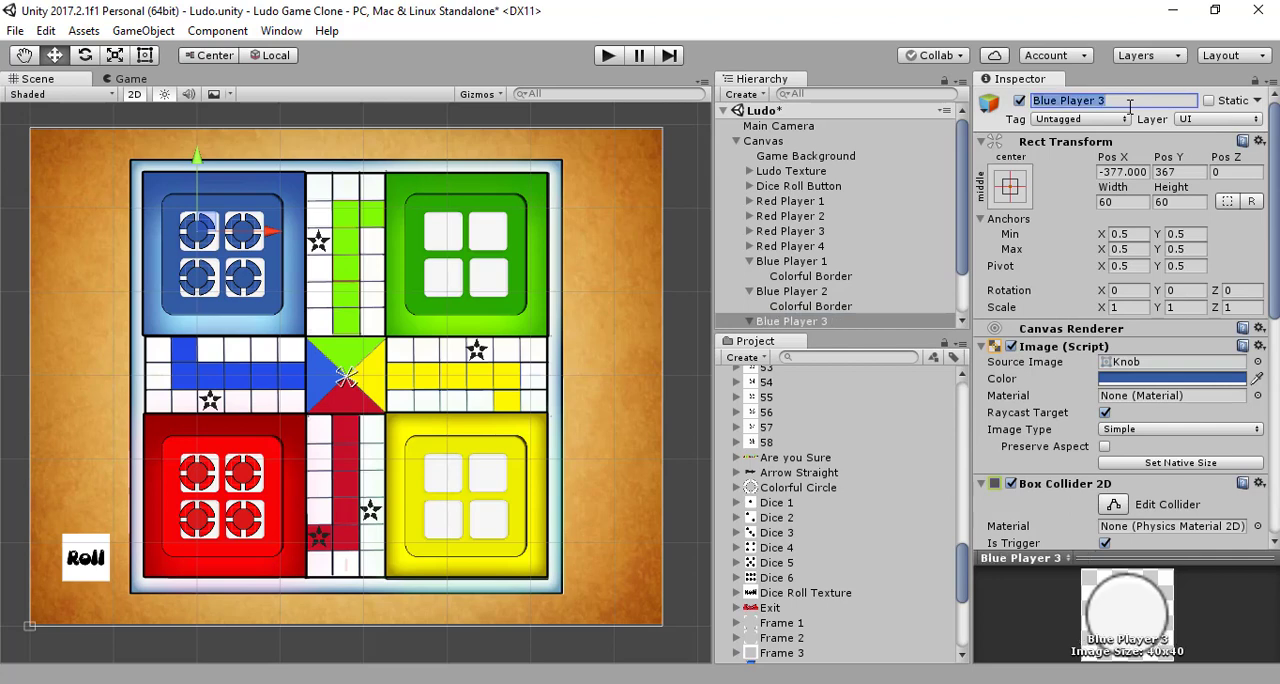
Step: Rename the copy Red Player 4 (1) to Blue Player 4
scroll(806, 303, down, 1)
click(792, 296)
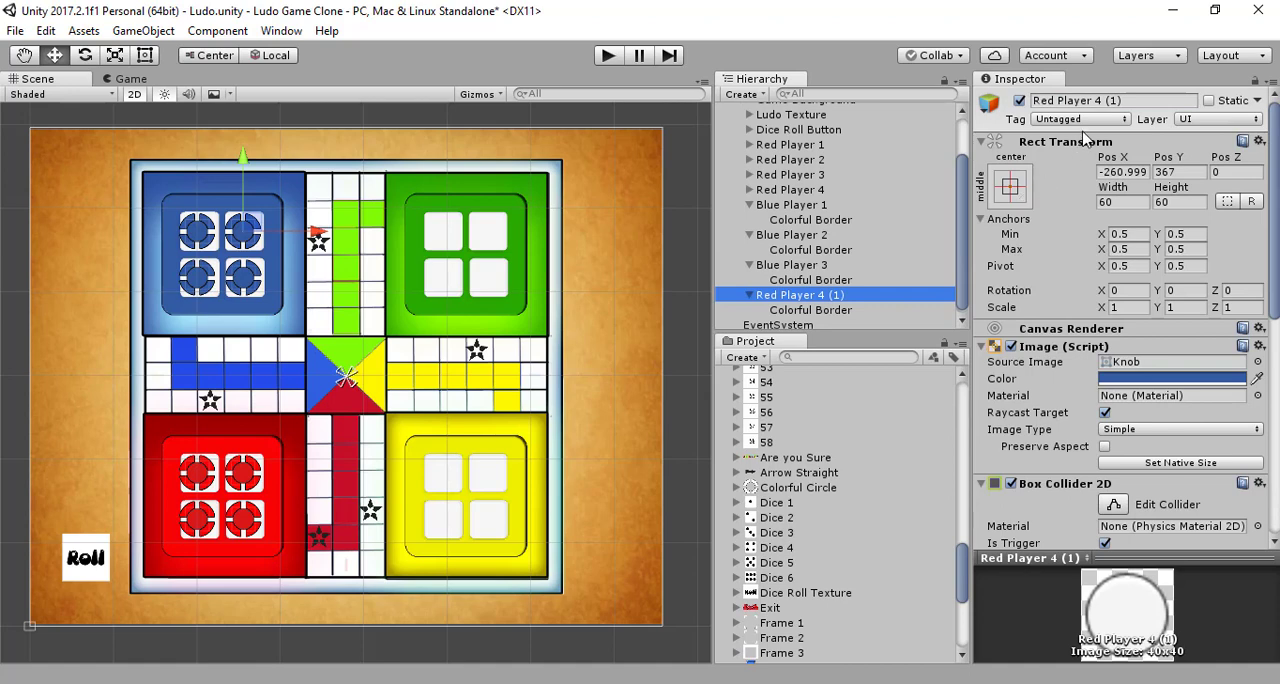
click(1132, 100)
key(ctrl+v)
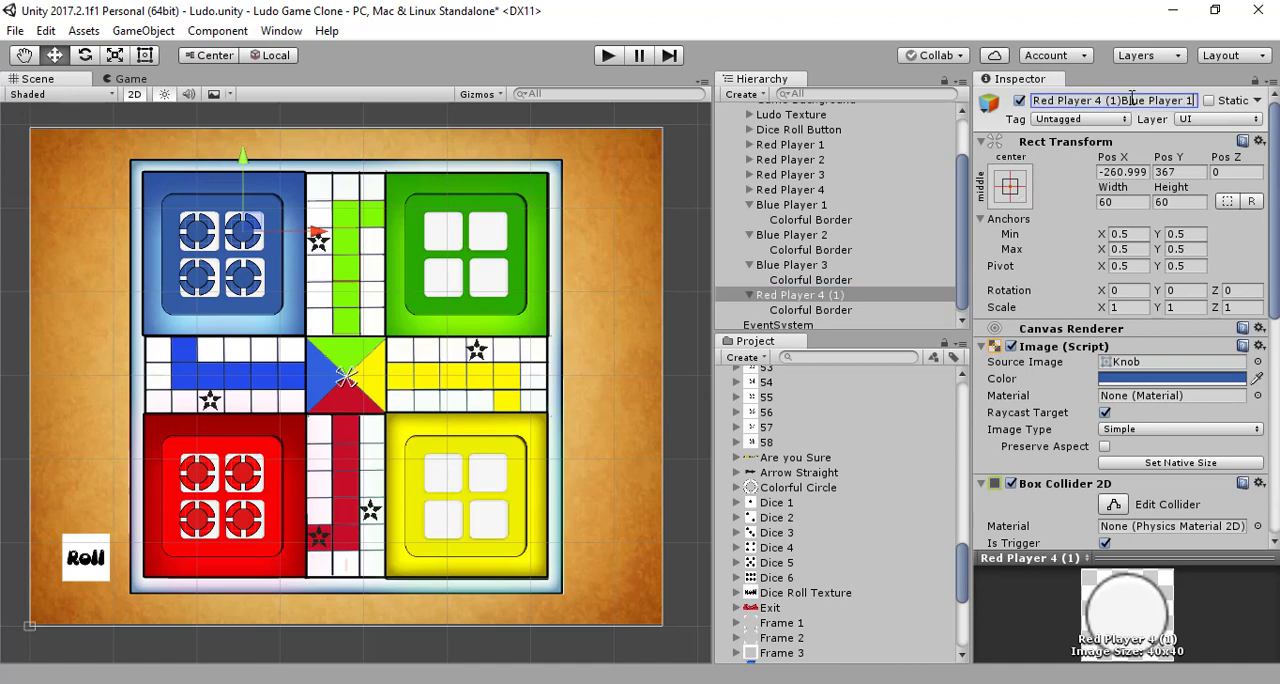
key(ctrl+z)
key(ctrl+a)
key(ctrl+v)
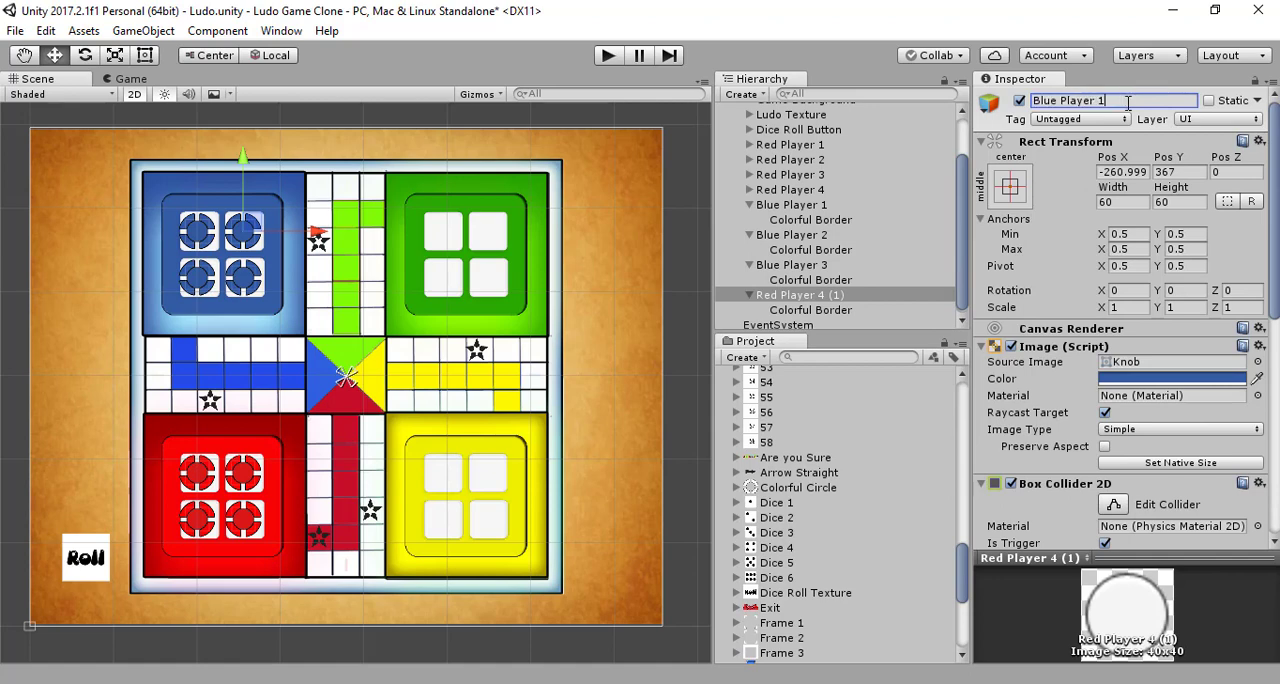
key(BackSpace)
text(4)
key(Return)
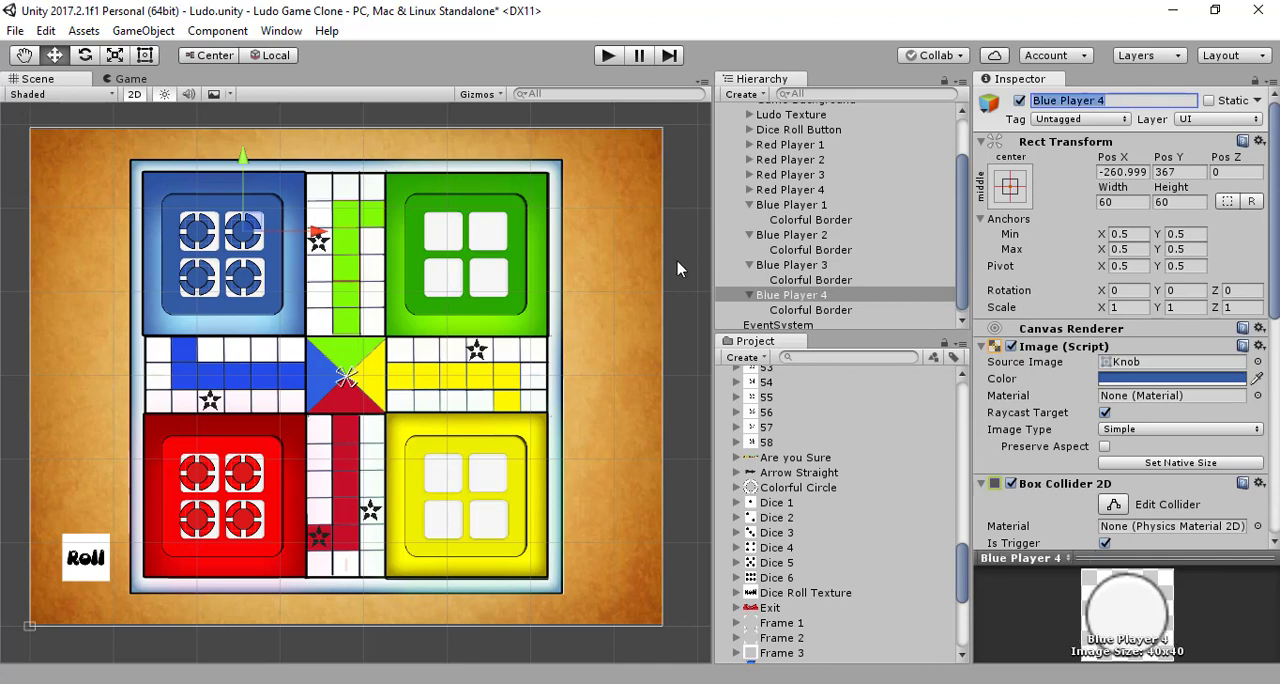
Step: Collapse Blue Player 1 to Blue Player 4 in the hierarchy and save the scene
click(749, 204)
click(749, 232)
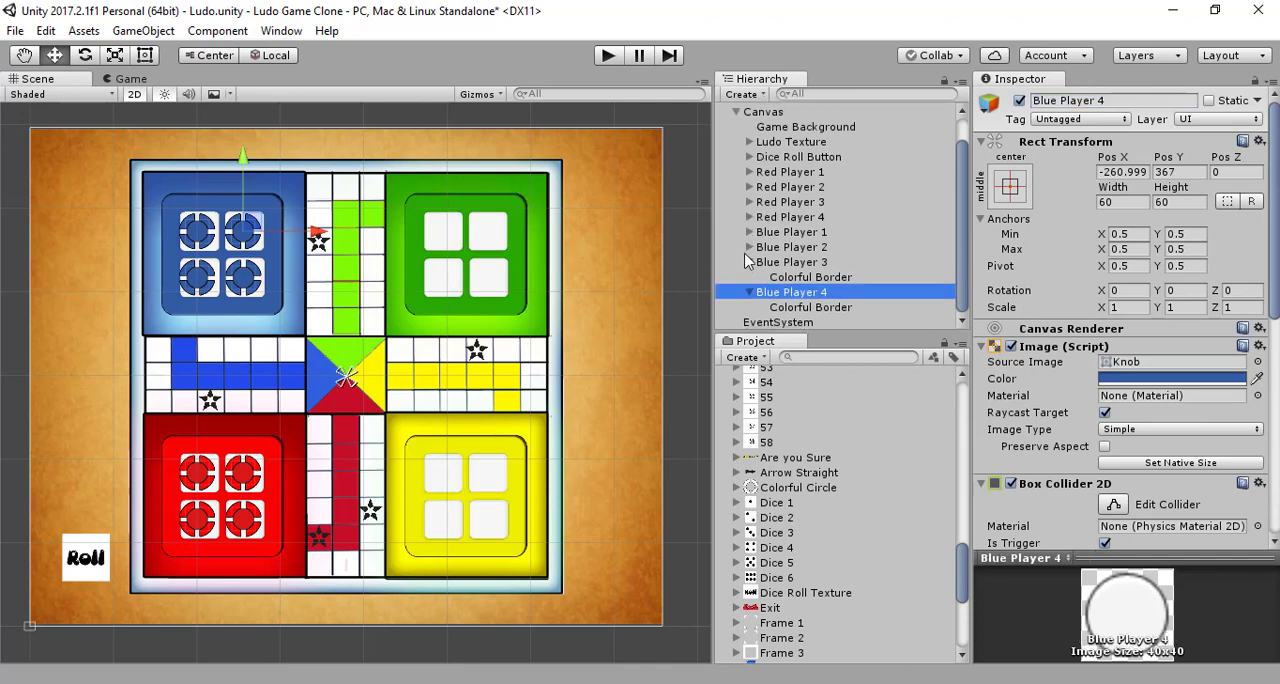
click(749, 262)
click(749, 292)
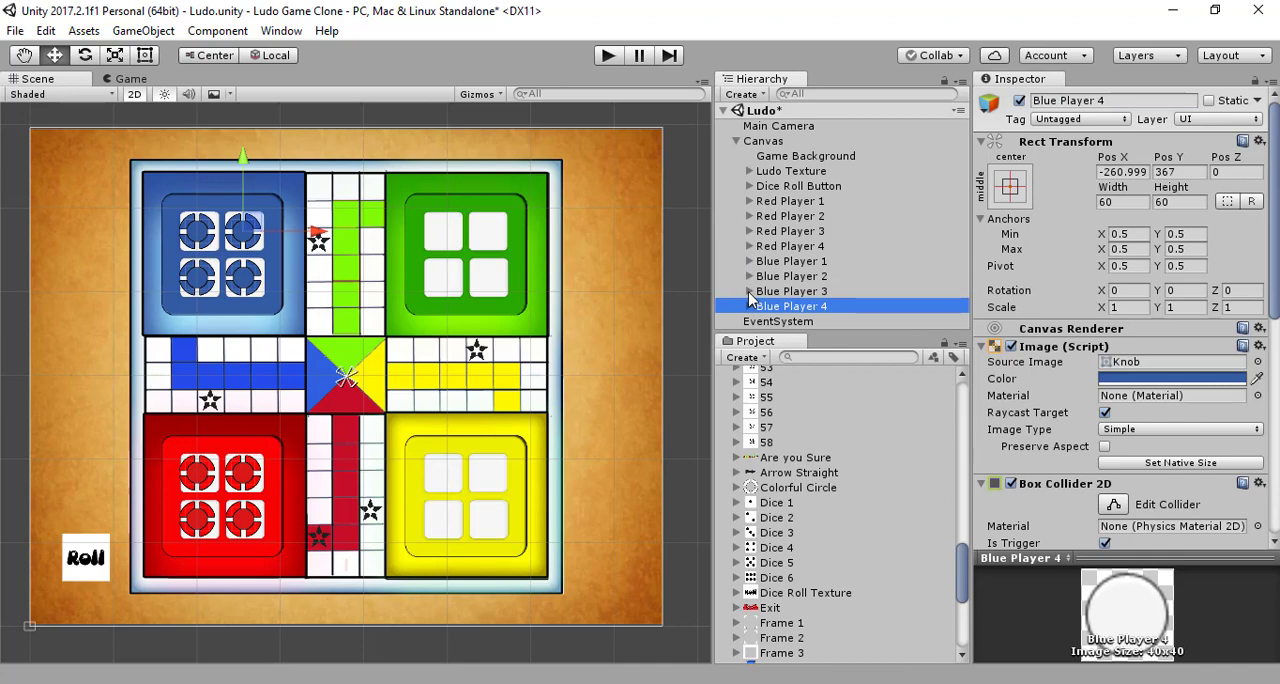
key(ctrl+s)
Step: Duplicate Blue Player 1 to Blue Player 4 under Canvas
click(777, 264)
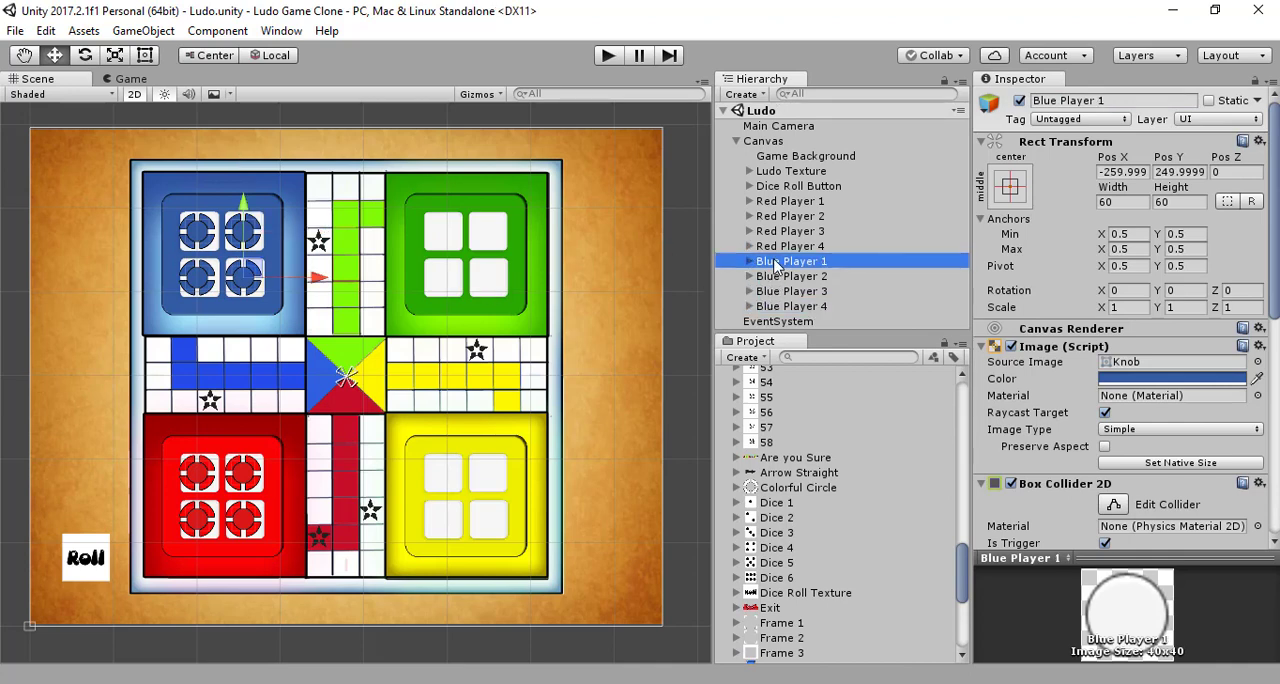
shift+click(789, 306)
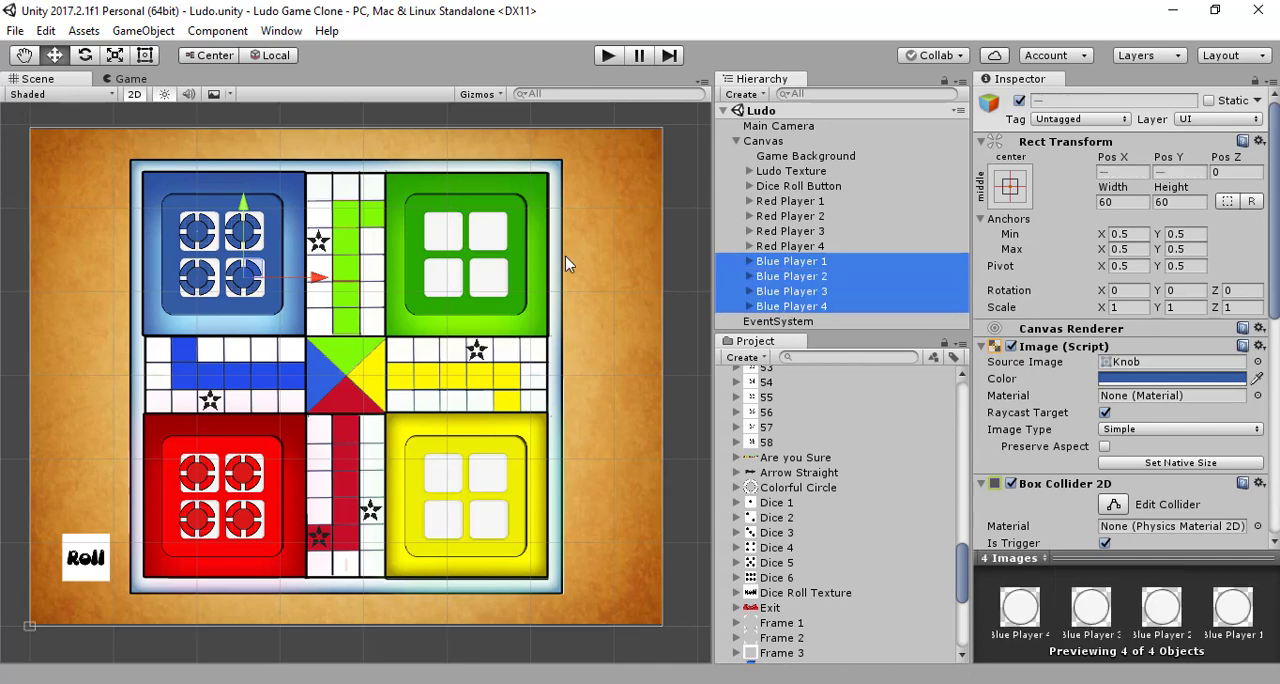
key(ctrl+d)
Step: Move the four blue player copies horizontally onto the green home's white squares and set their Image color to the home's sampled green
drag(265, 240, 506, 240)
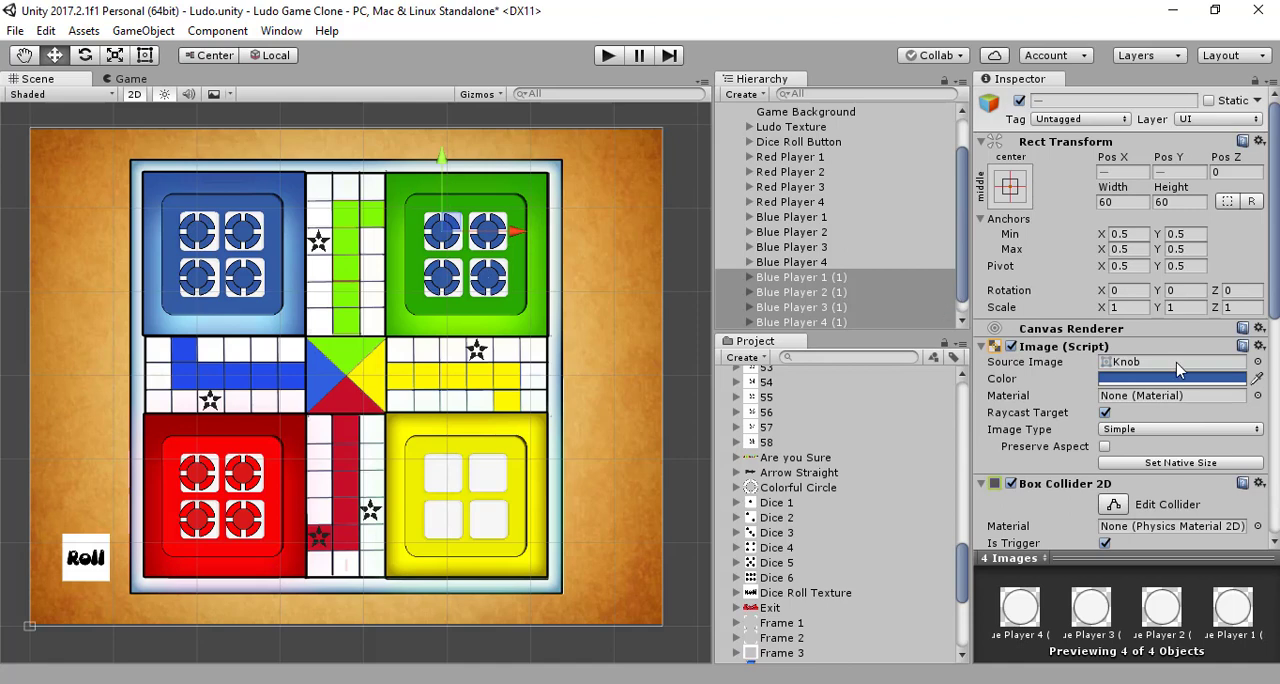
click(1257, 382)
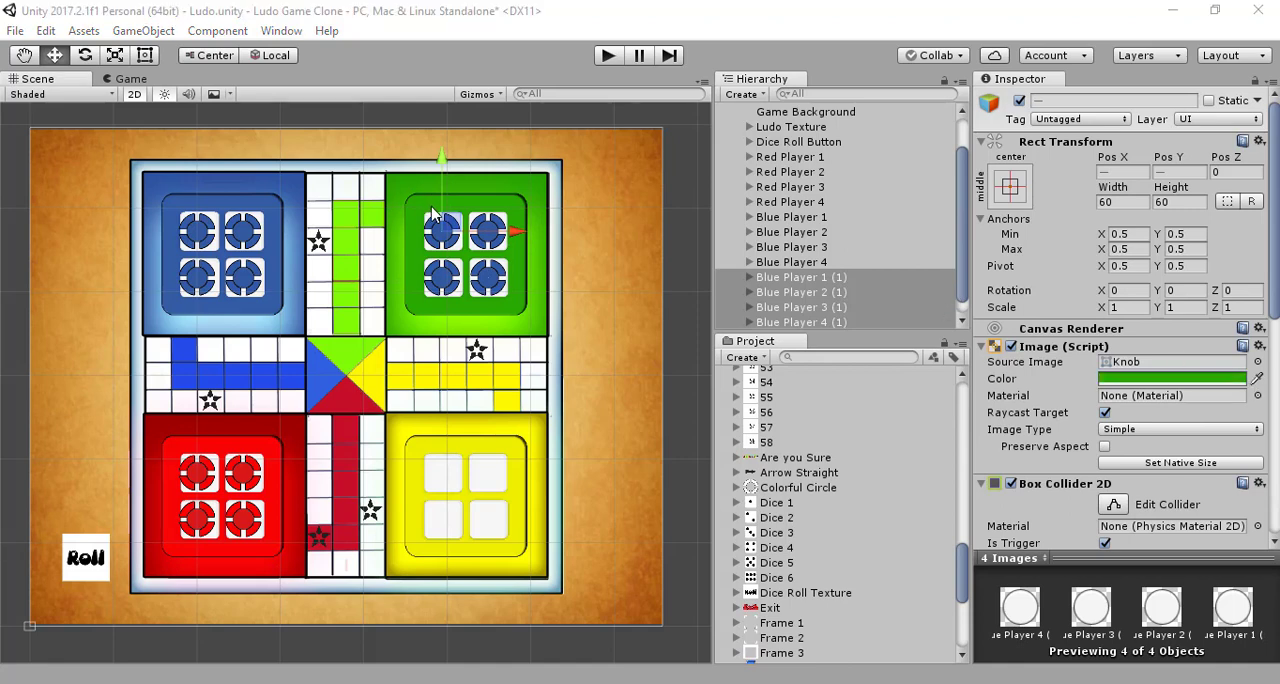
click(432, 207)
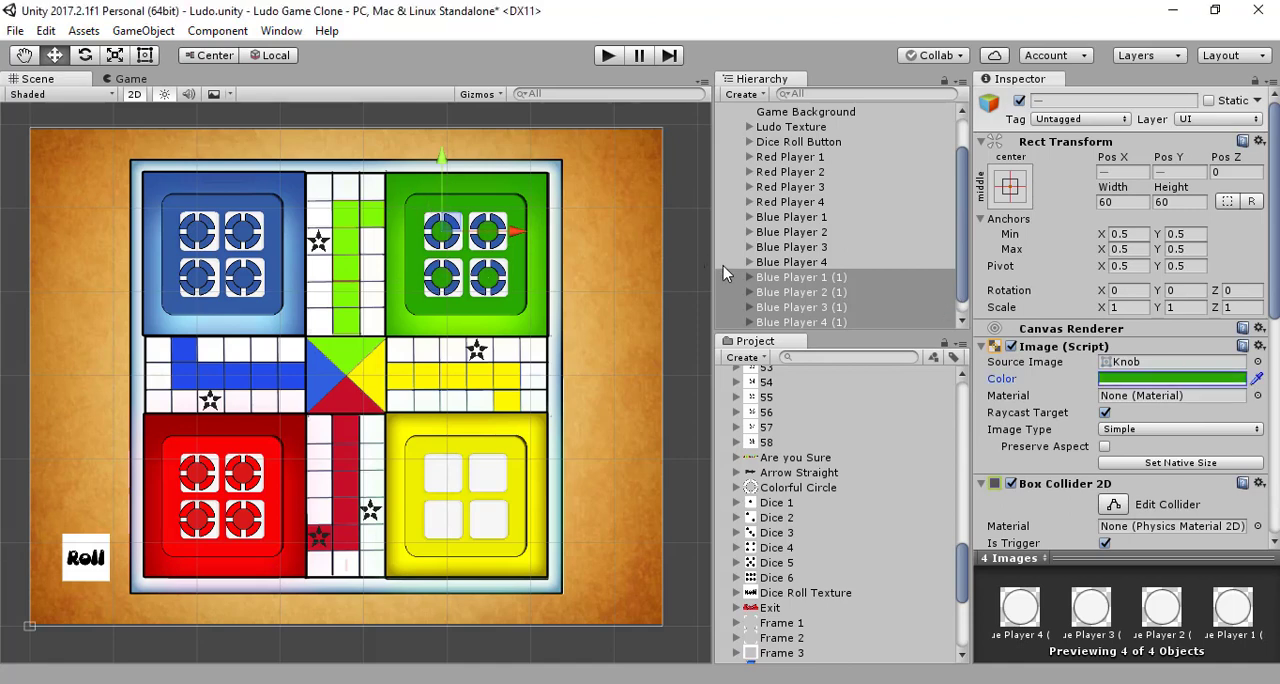
Step: Recolor the Colorful Border child of all four blue player copies with green sampled from the green home, and save the scene
click(750, 277)
click(782, 293)
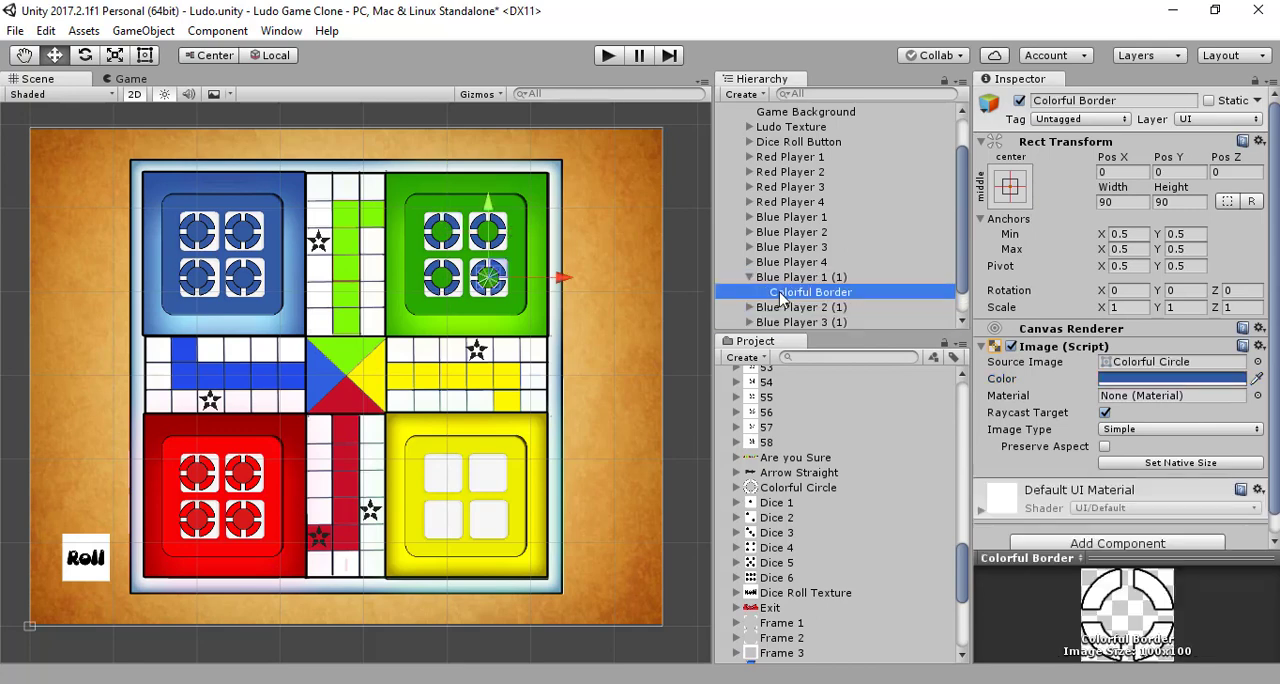
click(757, 309)
scroll(756, 312, down, 1)
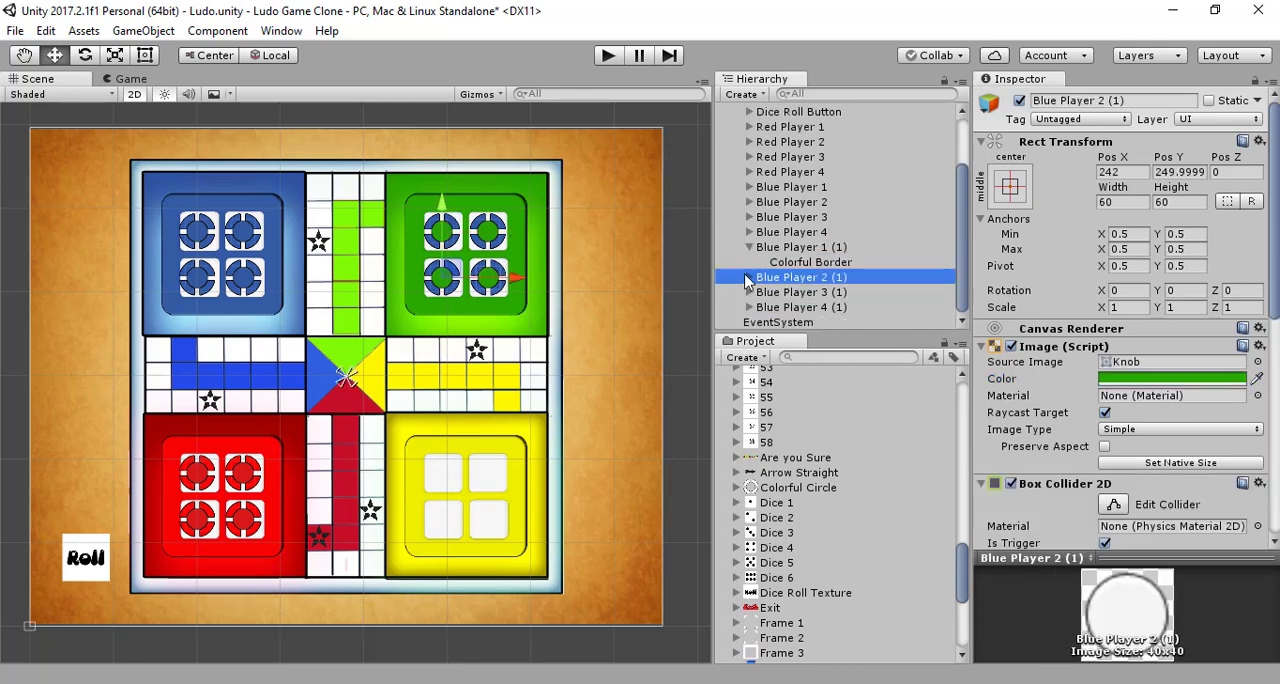
click(749, 277)
click(748, 307)
scroll(748, 312, down, 1)
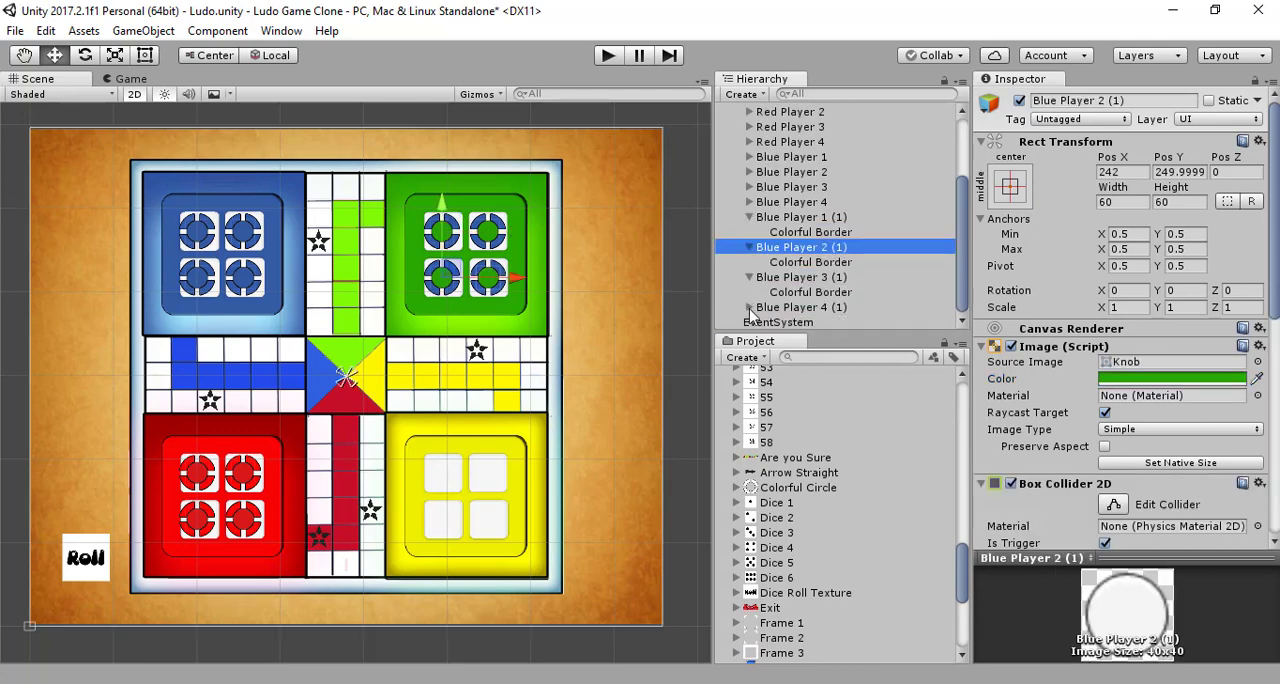
click(749, 307)
click(789, 322)
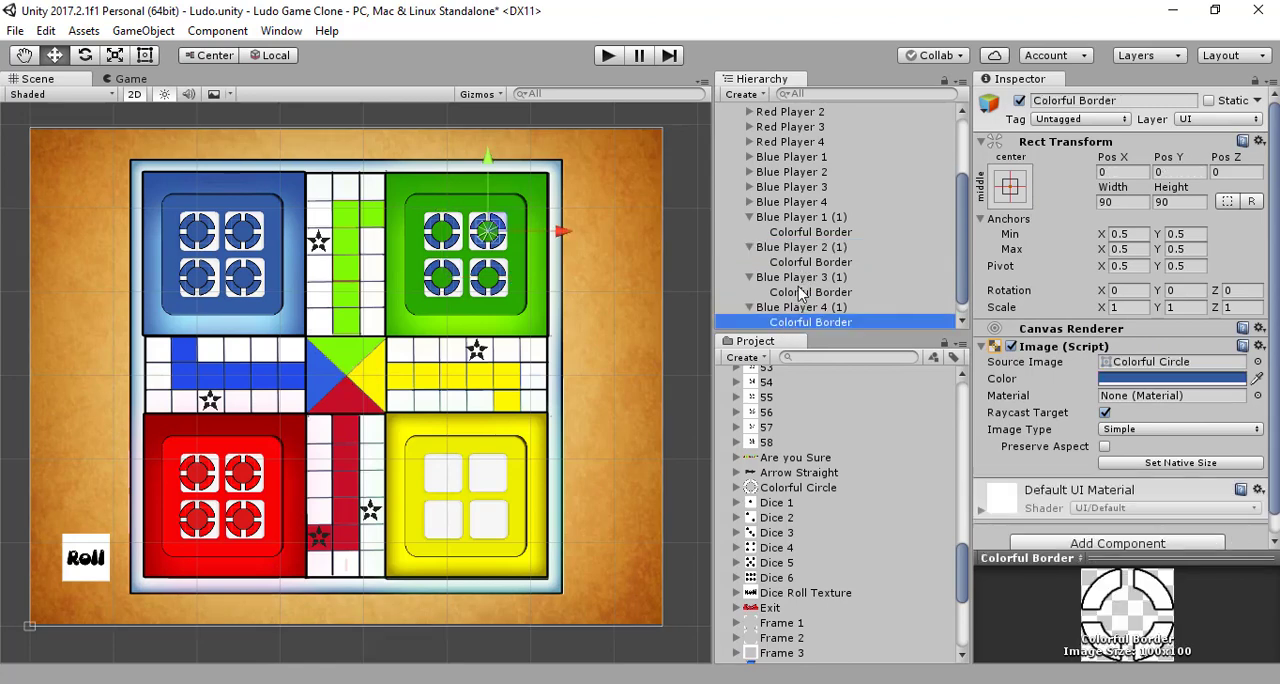
ctrl+click(805, 292)
ctrl+click(815, 262)
ctrl+click(810, 232)
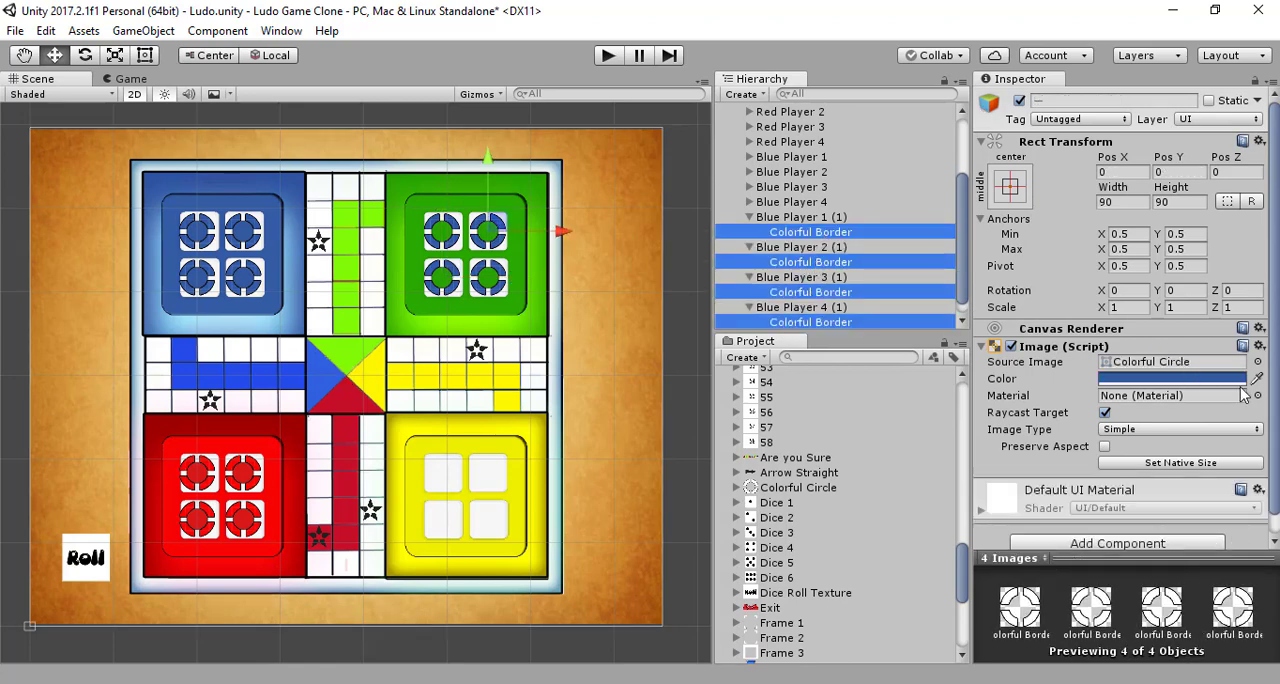
click(510, 205)
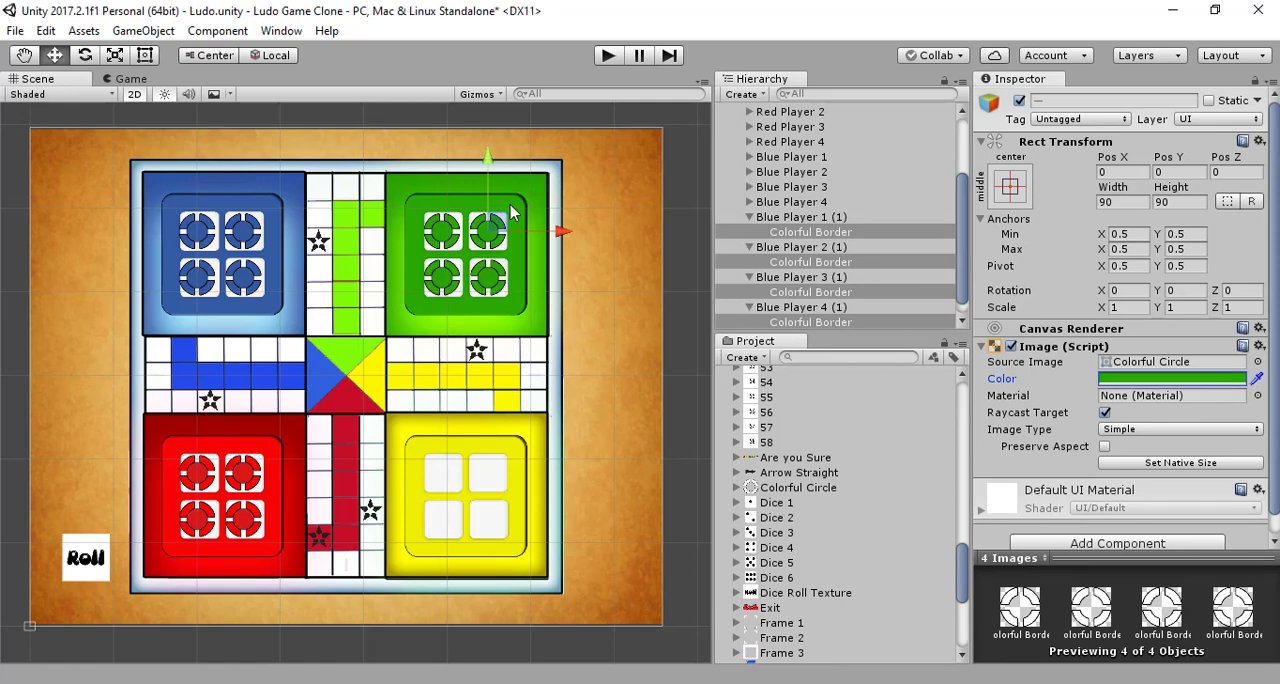
key(ctrl+s)
Step: Rename the copy Blue Player 1 (1) in the green home to Green Player 1
click(806, 218)
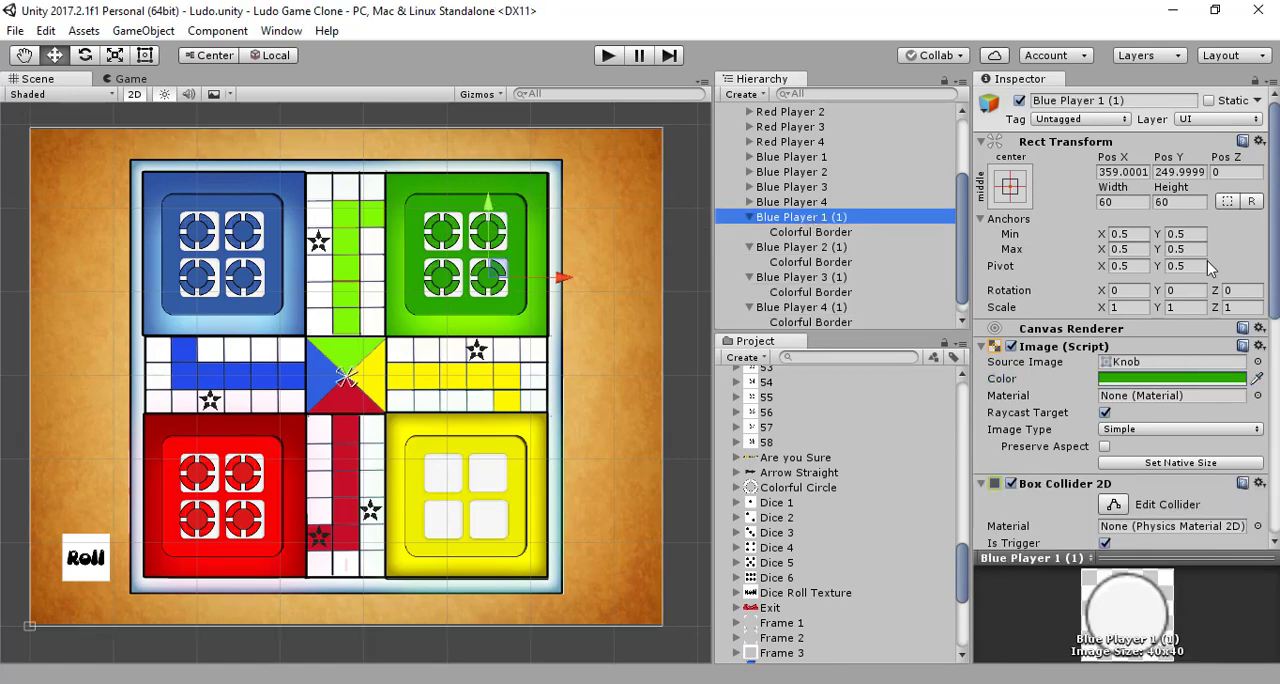
click(1135, 99)
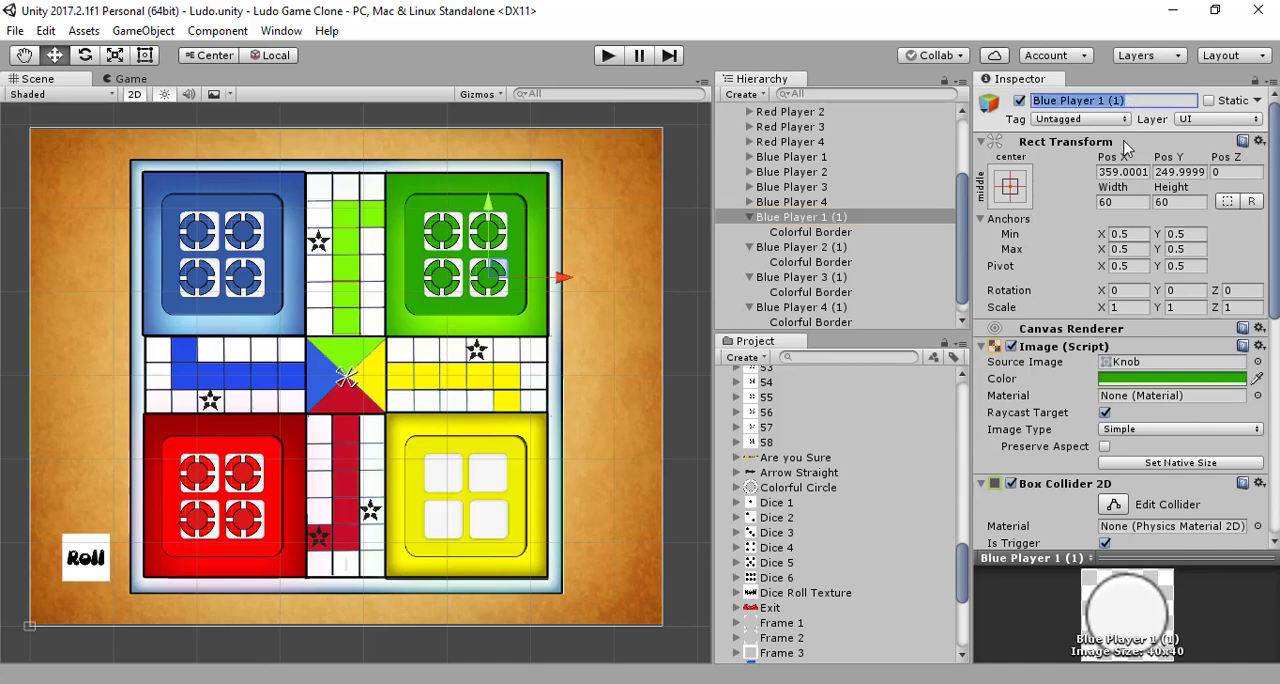
click(1127, 102)
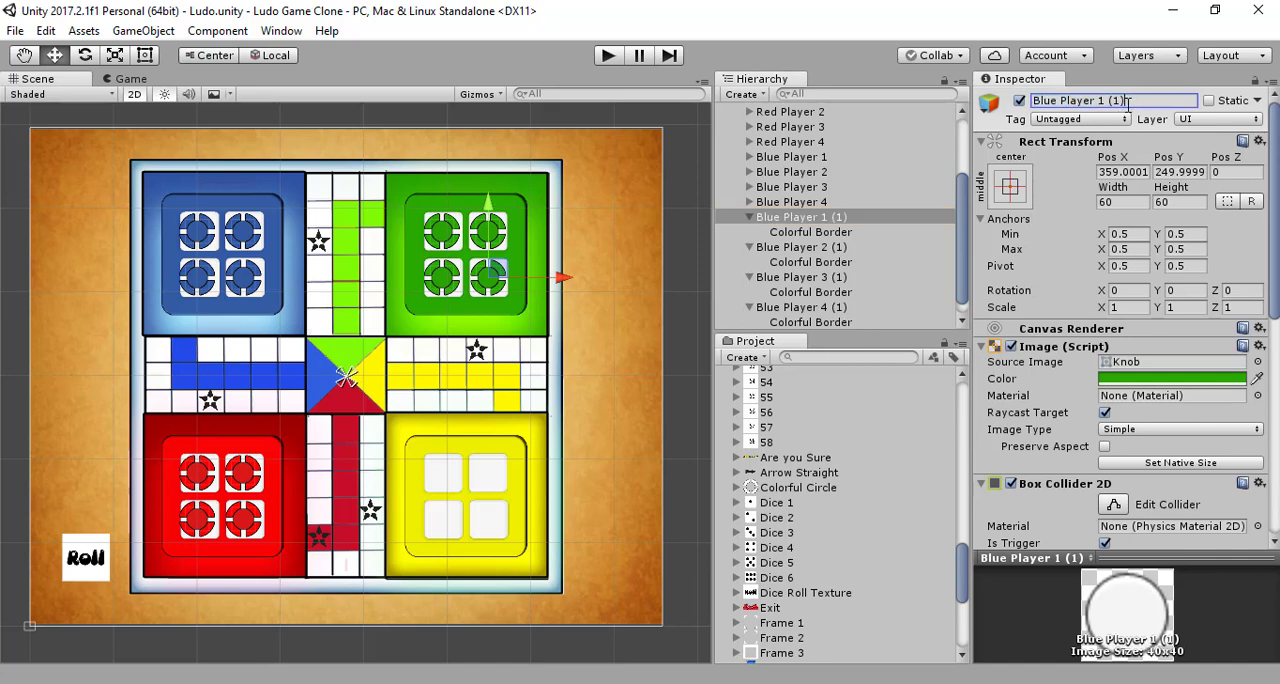
click(1033, 101)
key(Delete)
key(Delete)
key(Delete)
key(Delete)
key(Delete)
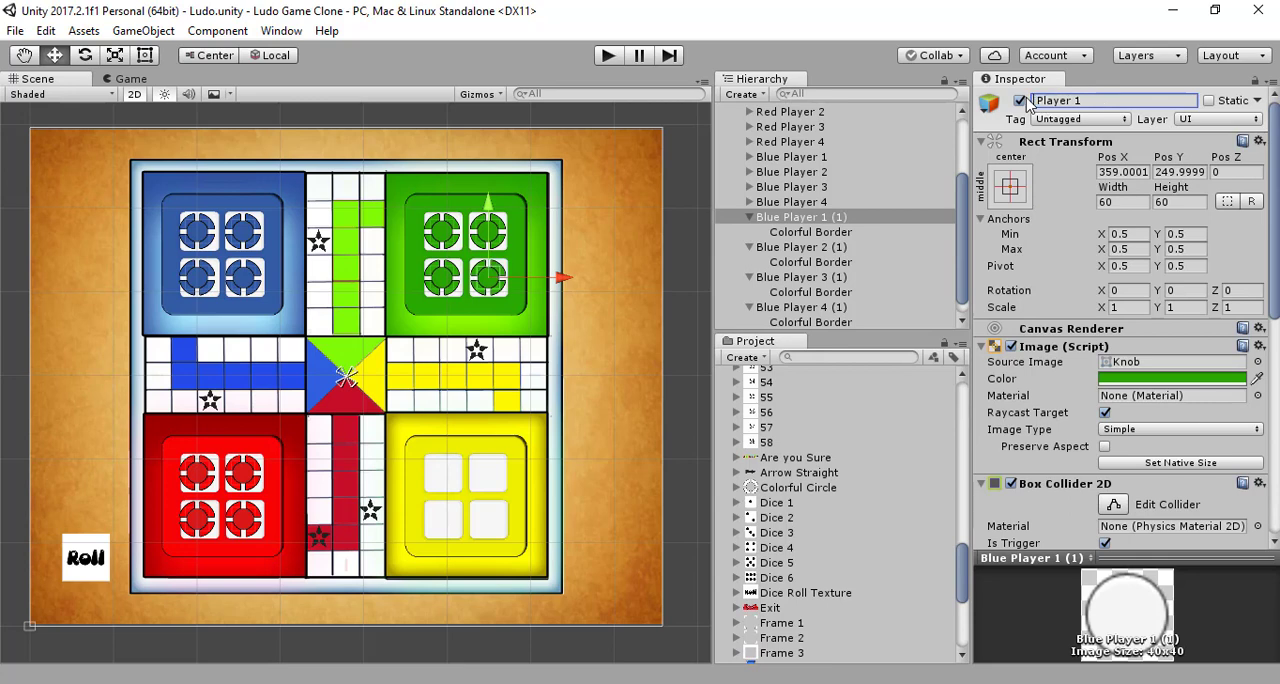
text(Green)
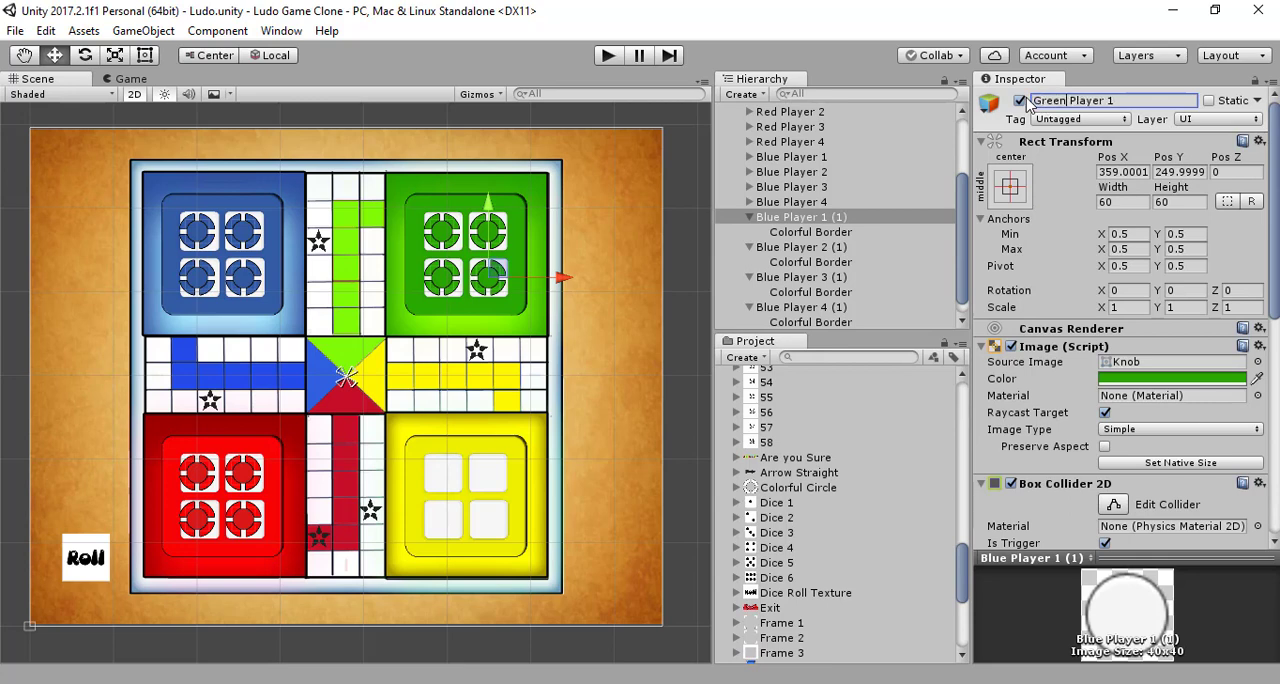
key(Return)
key(ctrl+c)
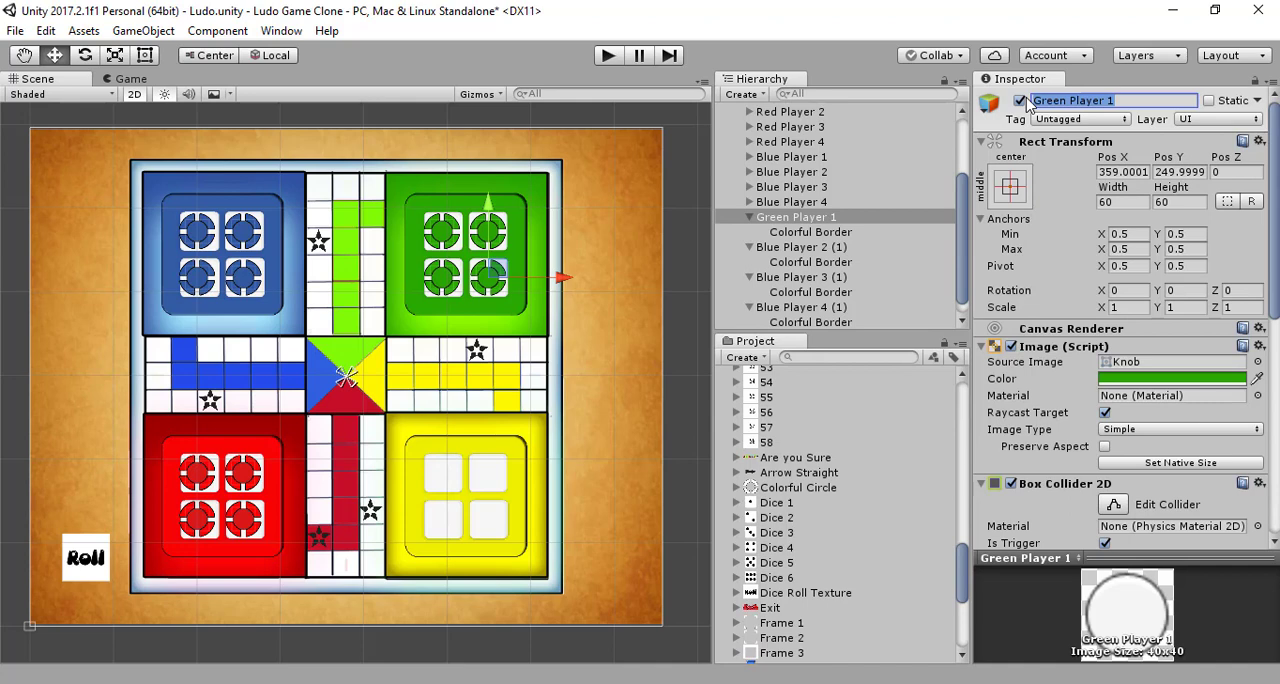
Step: Rename the copy Blue Player 2 (1) in the green home to Green Player 2
click(840, 248)
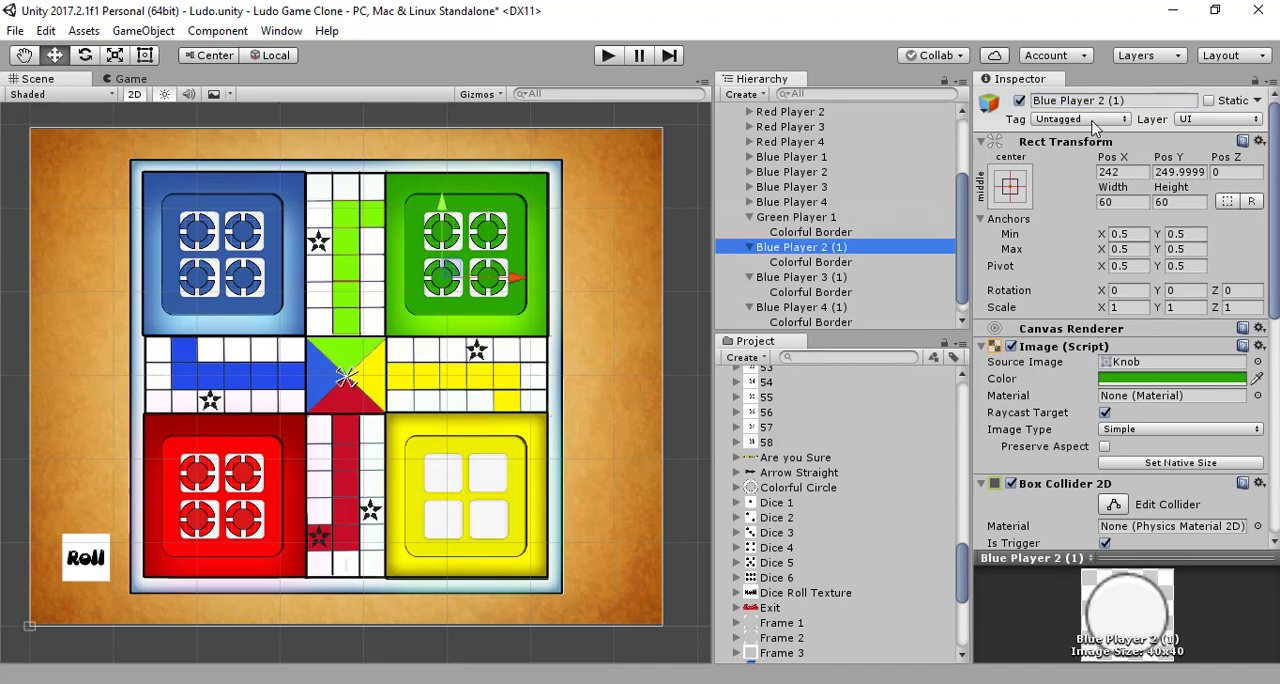
click(1128, 100)
key(ctrl+v)
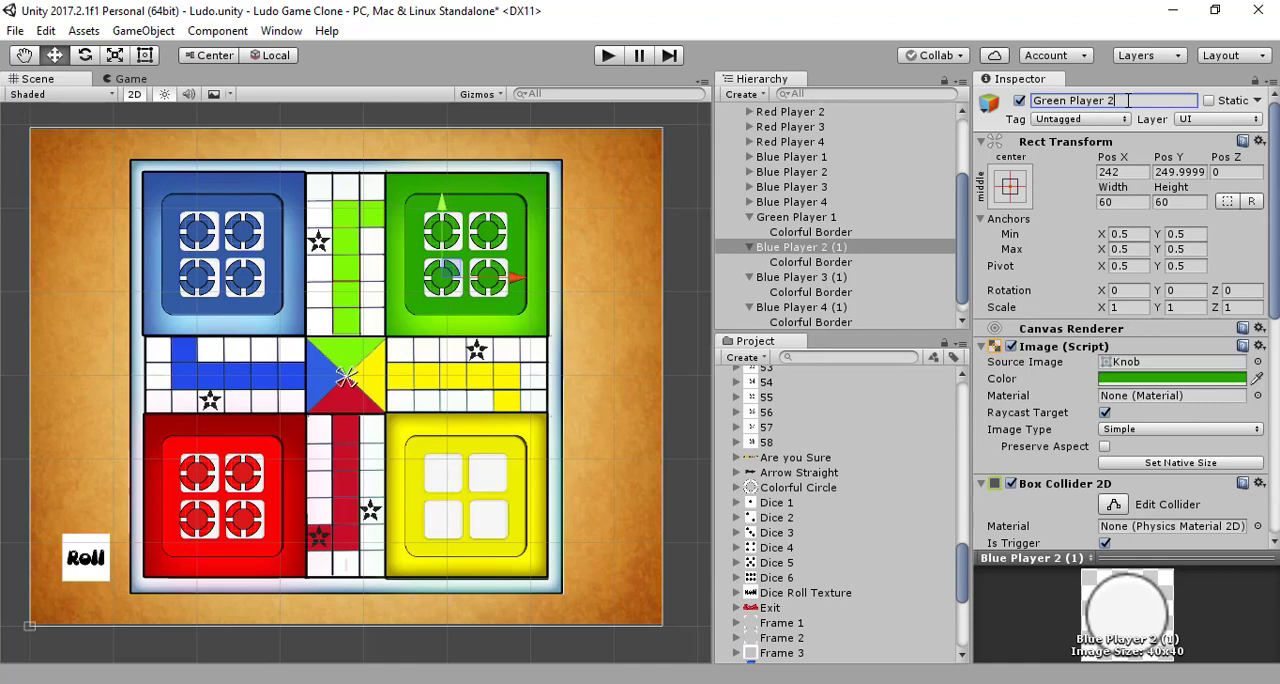
key(Return)
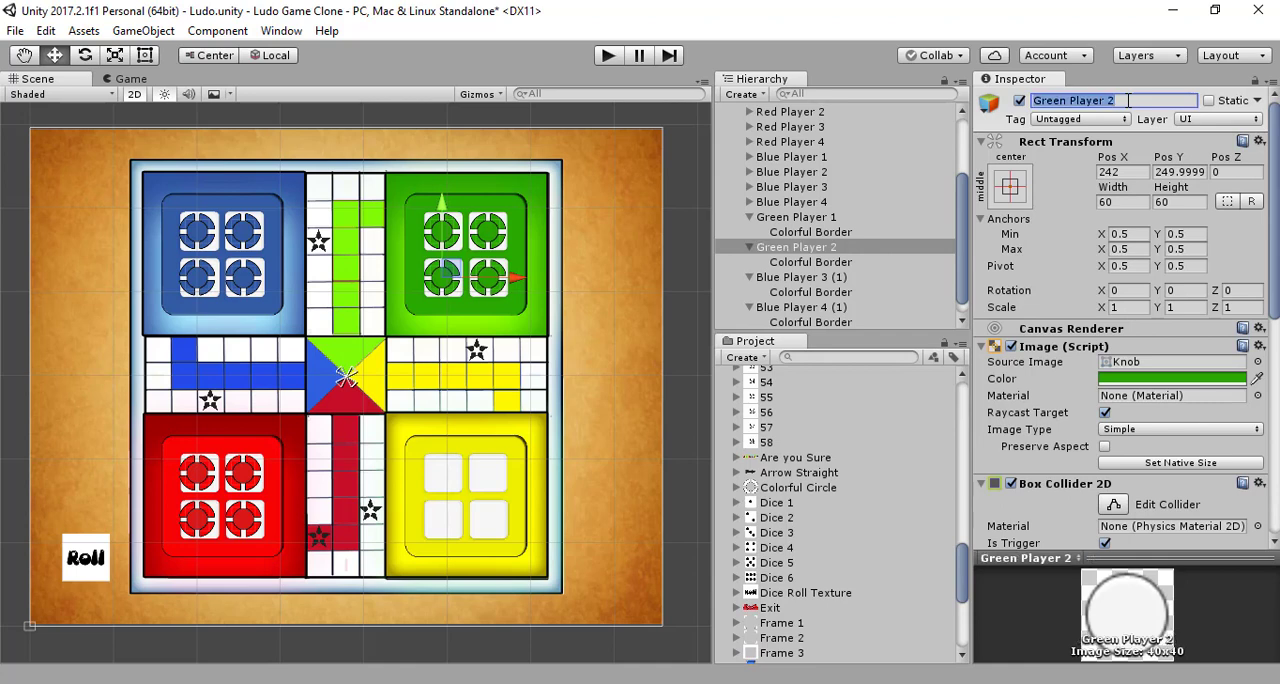
Step: Rename the copy Blue Player 3 (1) in the green home to Green Player 3
click(842, 277)
click(1151, 96)
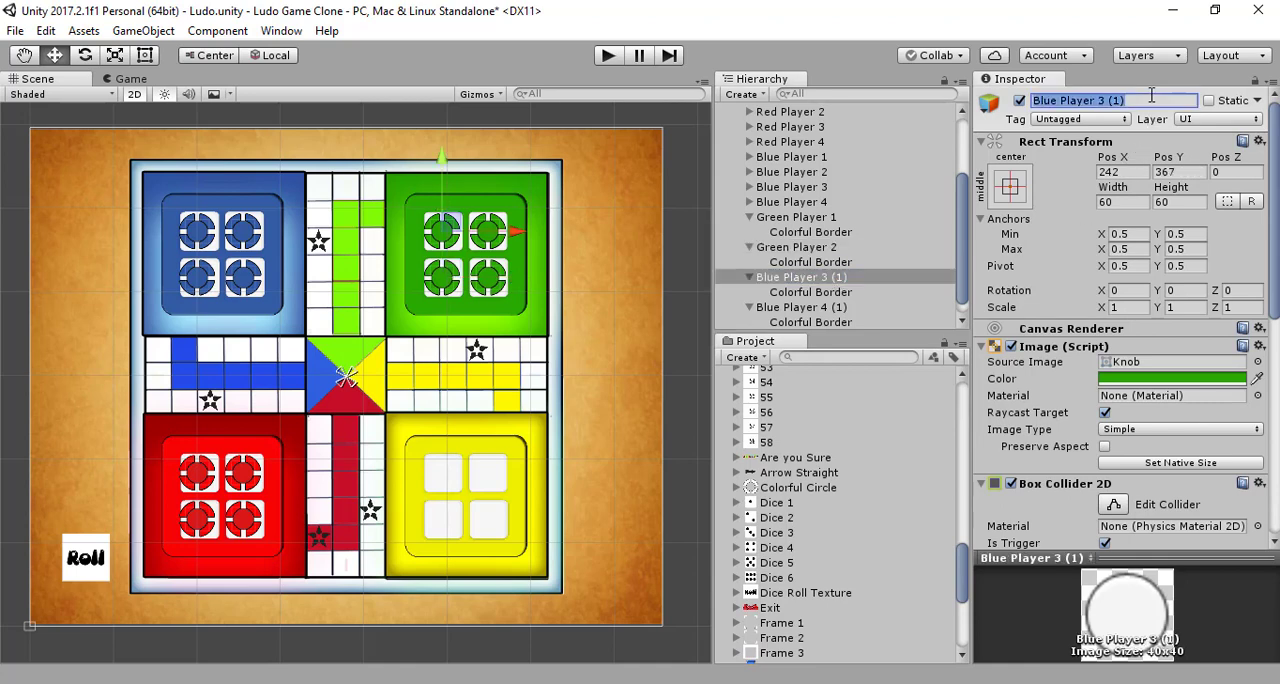
key(ctrl+v)
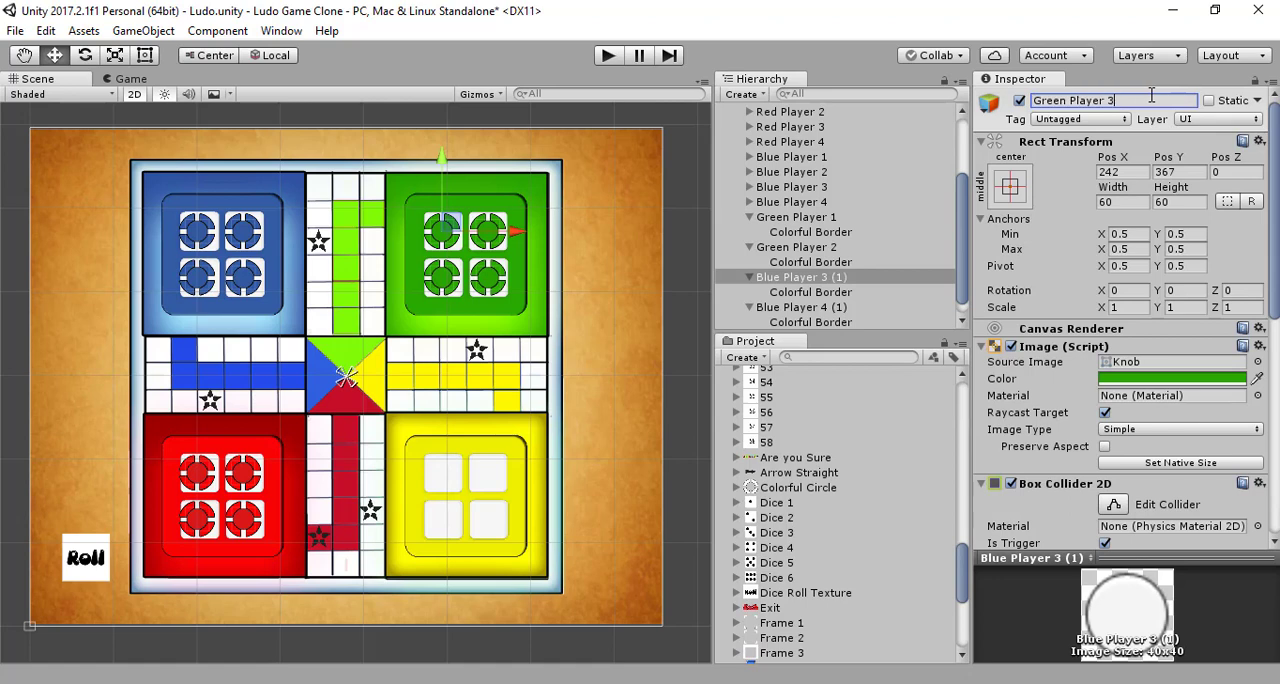
key(Return)
Step: Rename the copy Blue Player 4 (1) in the green home to Green Player 4 and save the scene
click(860, 307)
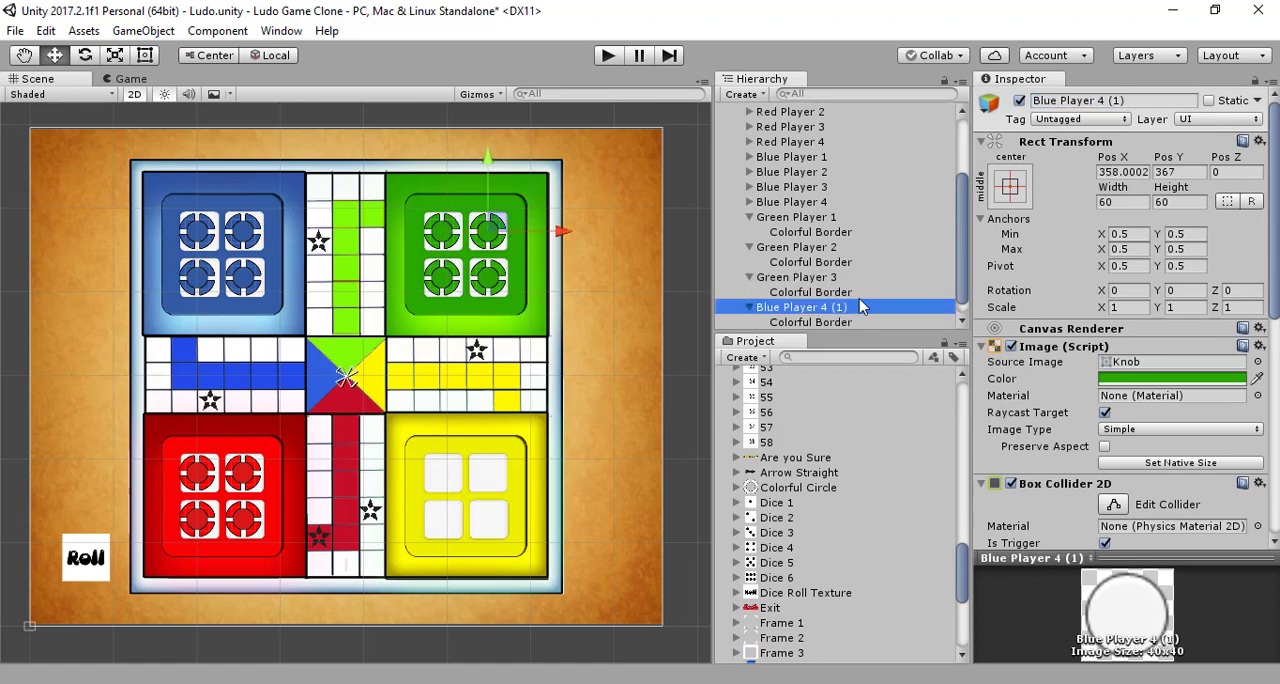
click(1127, 100)
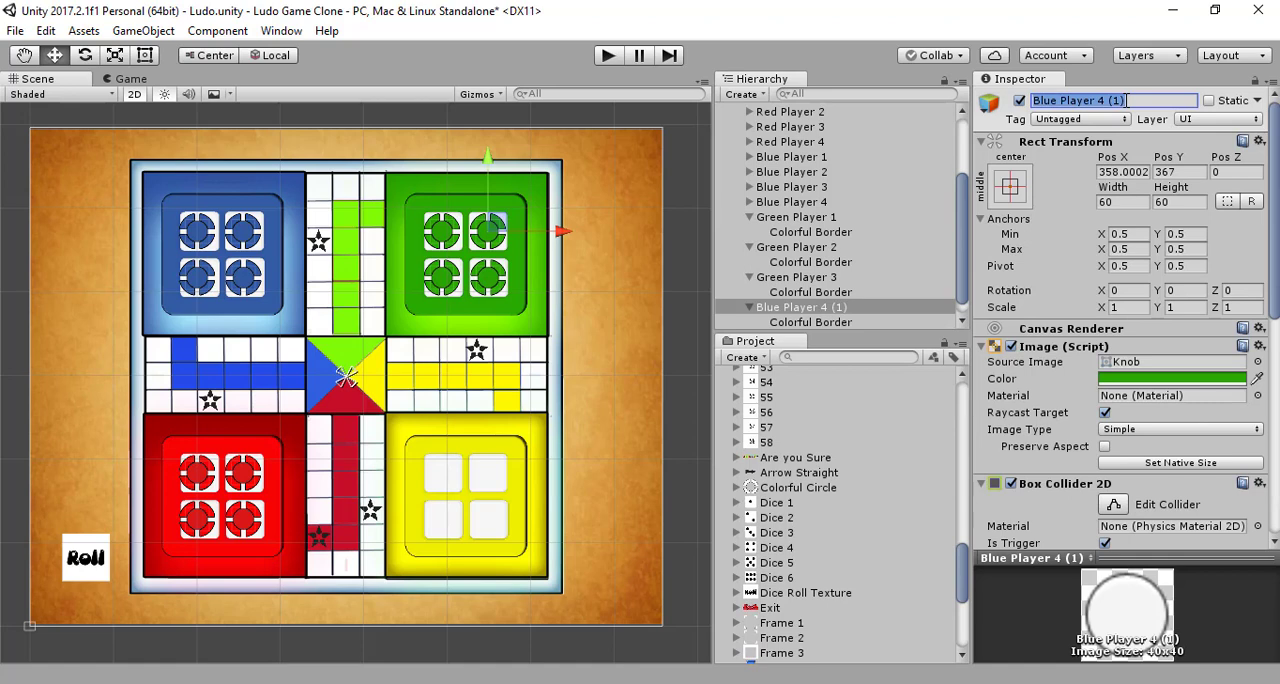
key(ctrl+v)
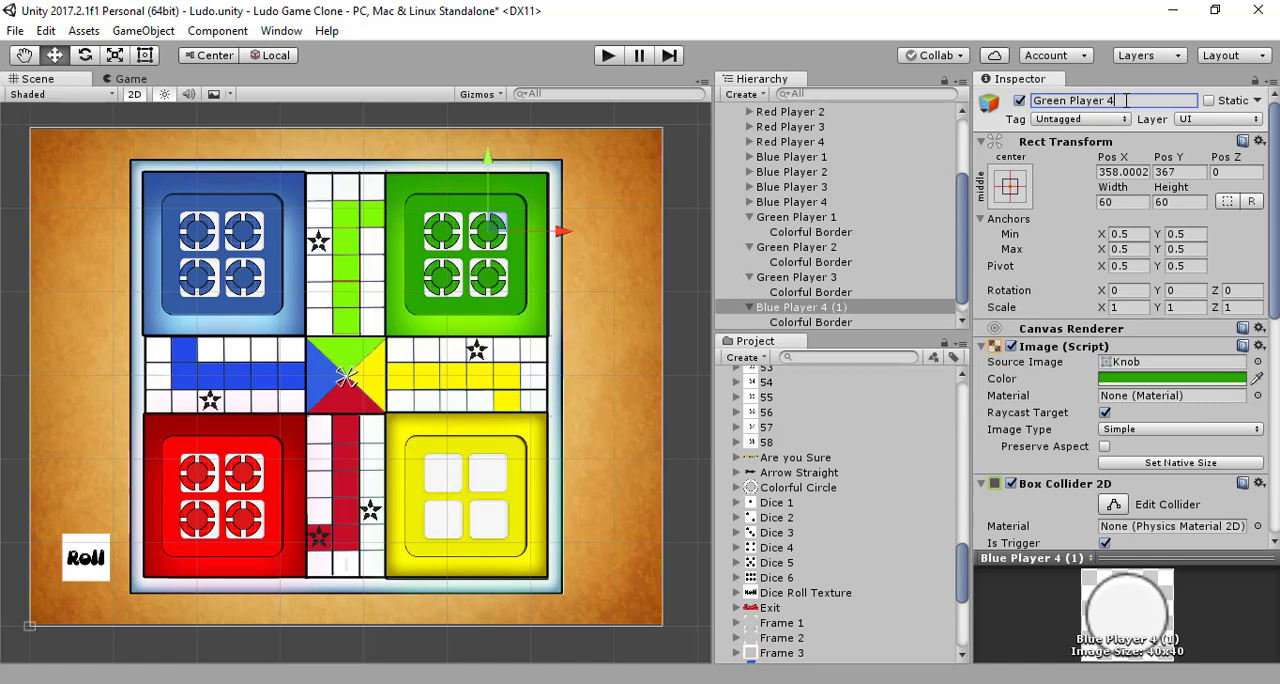
key(Return)
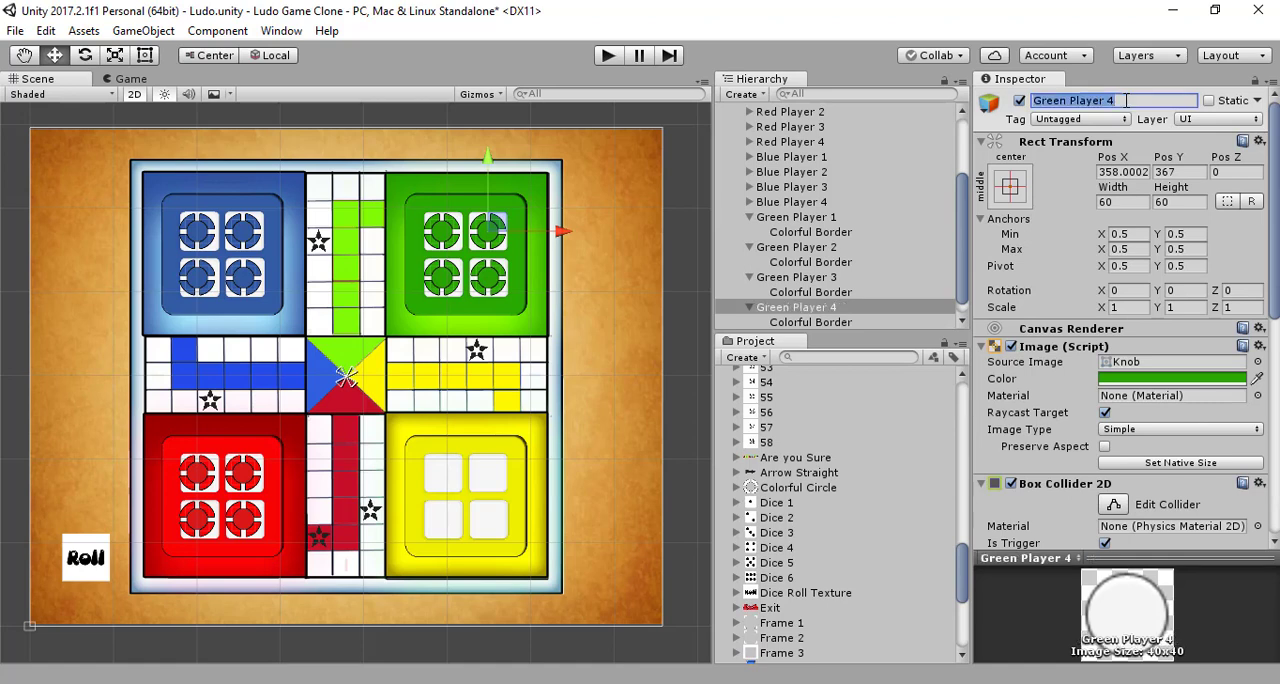
key(ctrl+s)
Step: Collapse the child objects of Green Player 1 through Green Player 4
scroll(930, 200, down, 1)
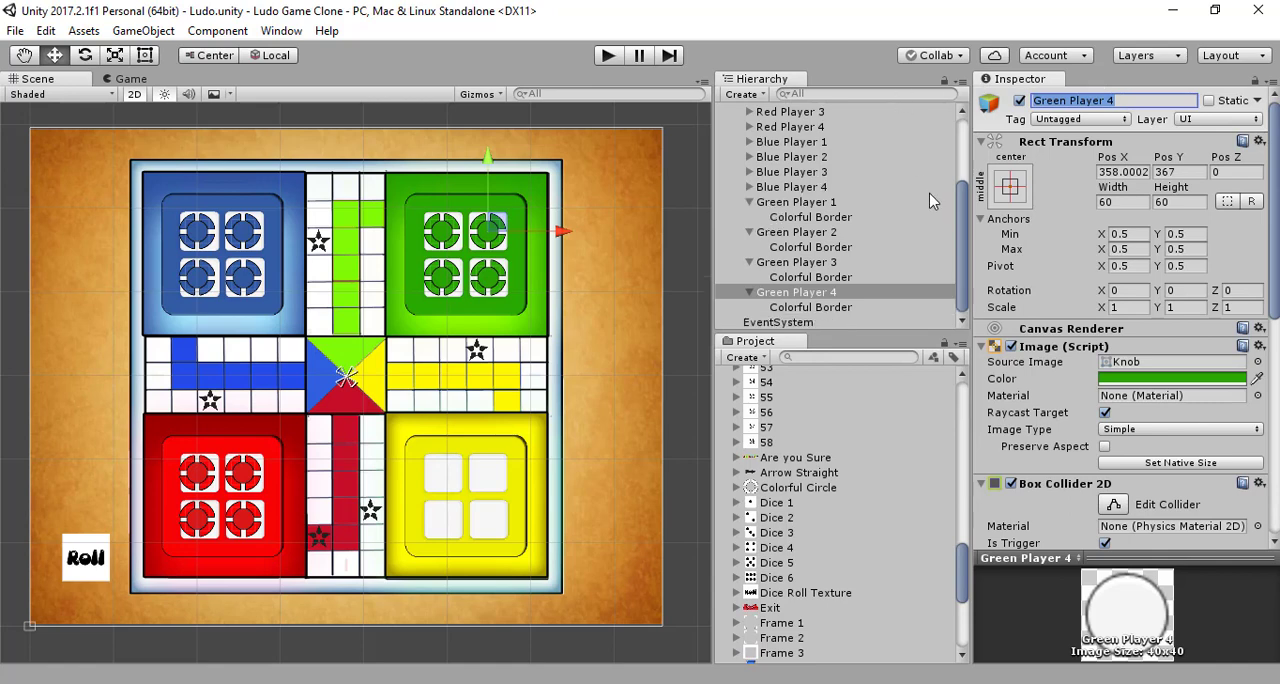
click(744, 292)
click(749, 277)
click(749, 262)
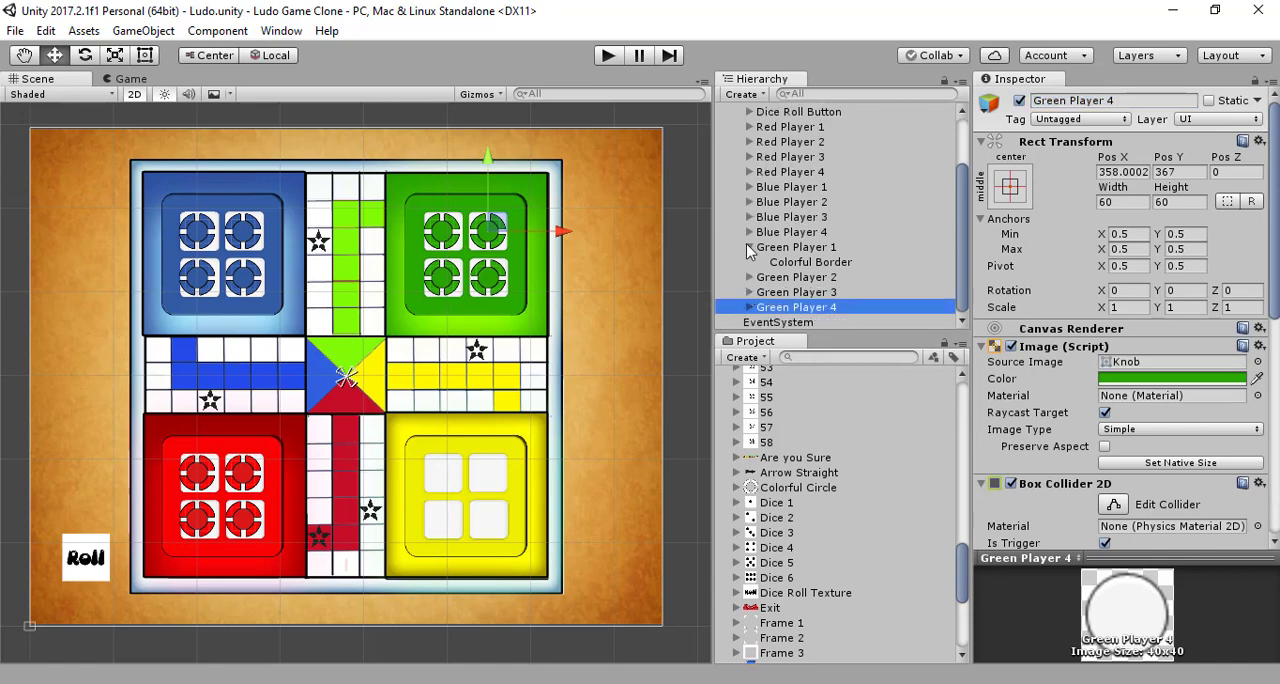
click(749, 247)
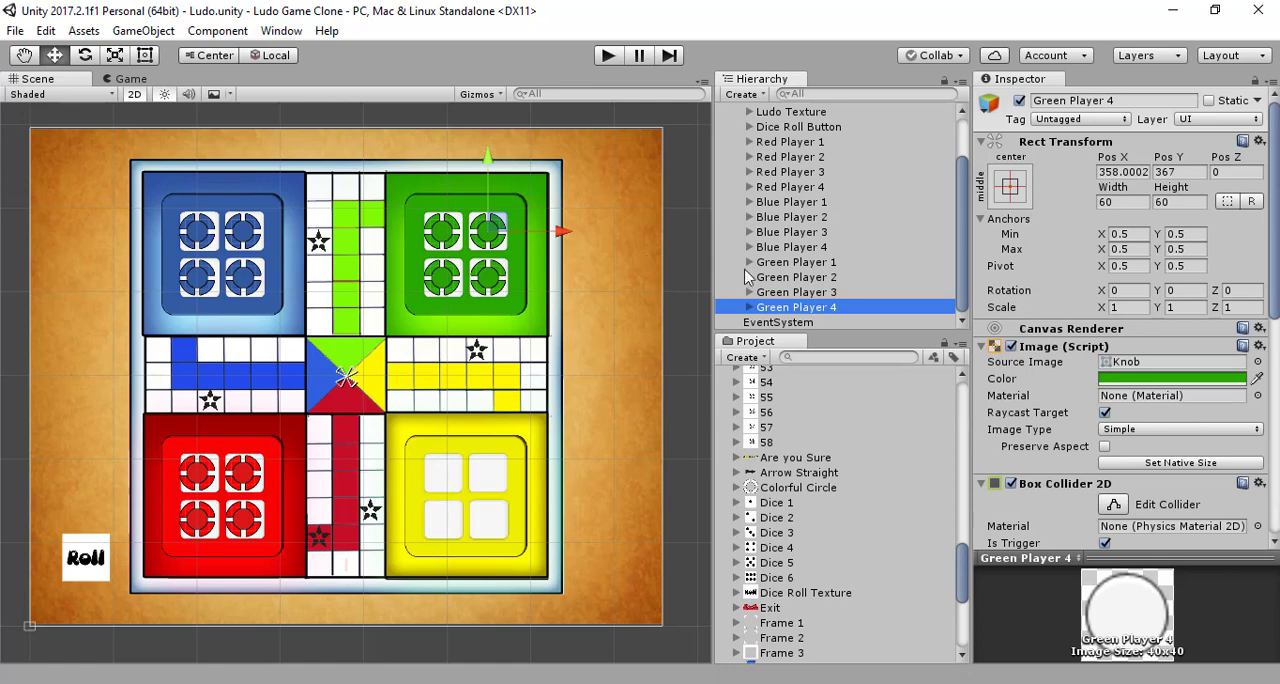
Step: Duplicate Green Player 1 to Green Player 4 and move the copies vertically onto the yellow home's white squares, lower pair at about Pos Y -360
click(775, 264)
shift+click(795, 307)
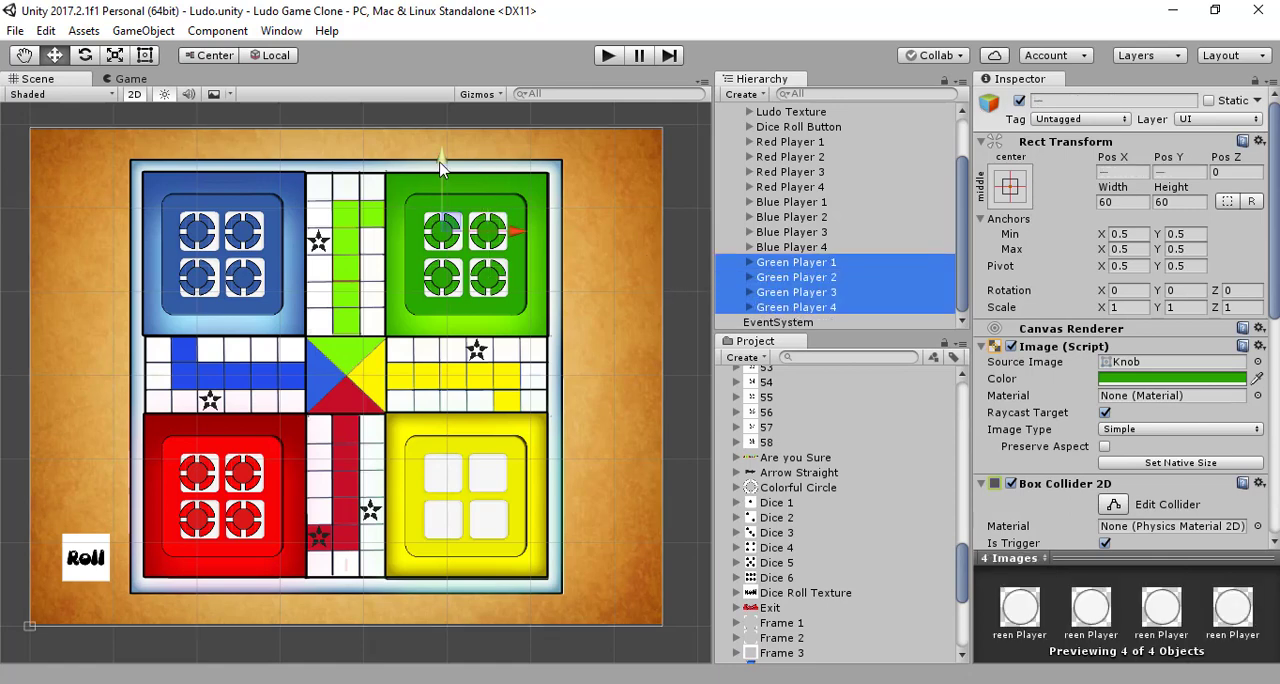
key(ctrl+d)
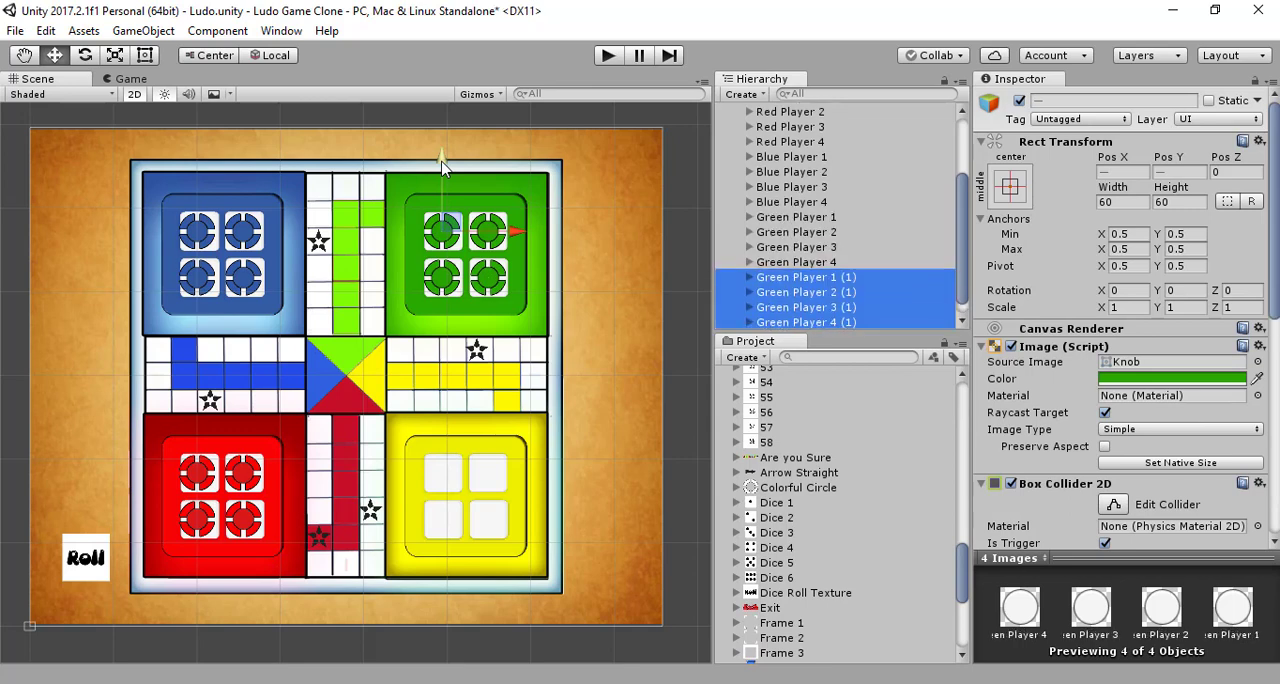
drag(441, 160, 405, 413)
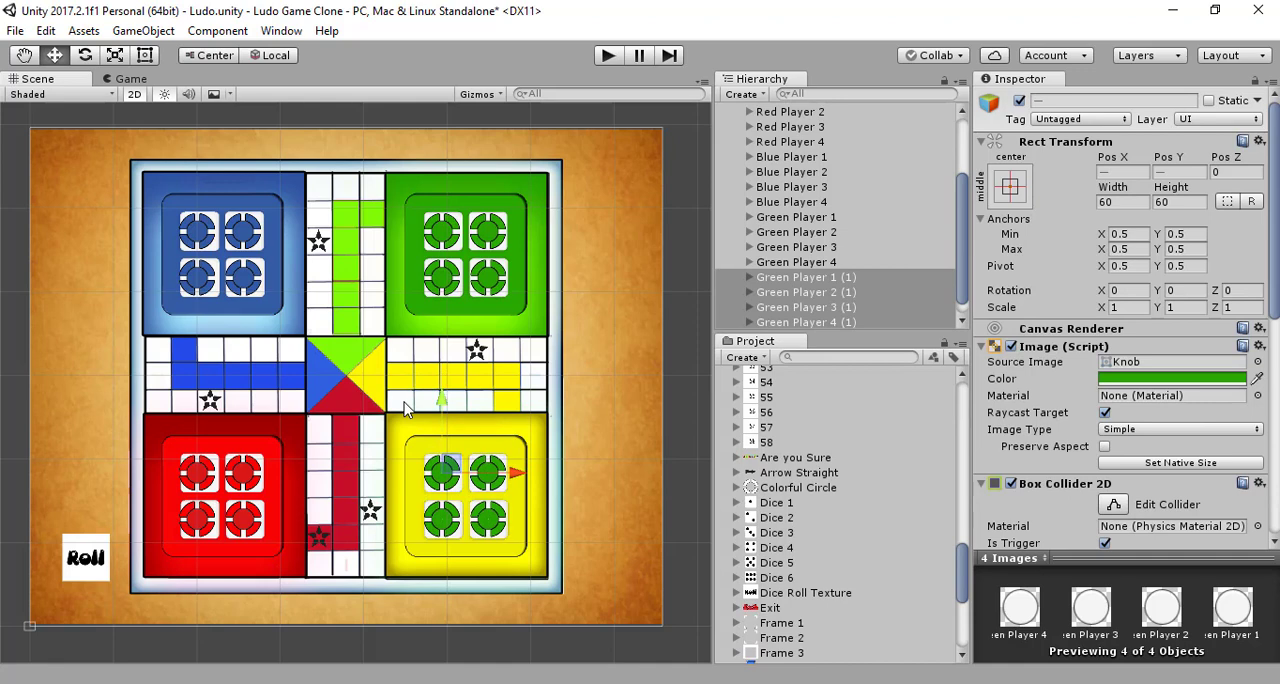
Step: Set the Image color of the four green player copies to yellow sampled from the yellow home
click(811, 283)
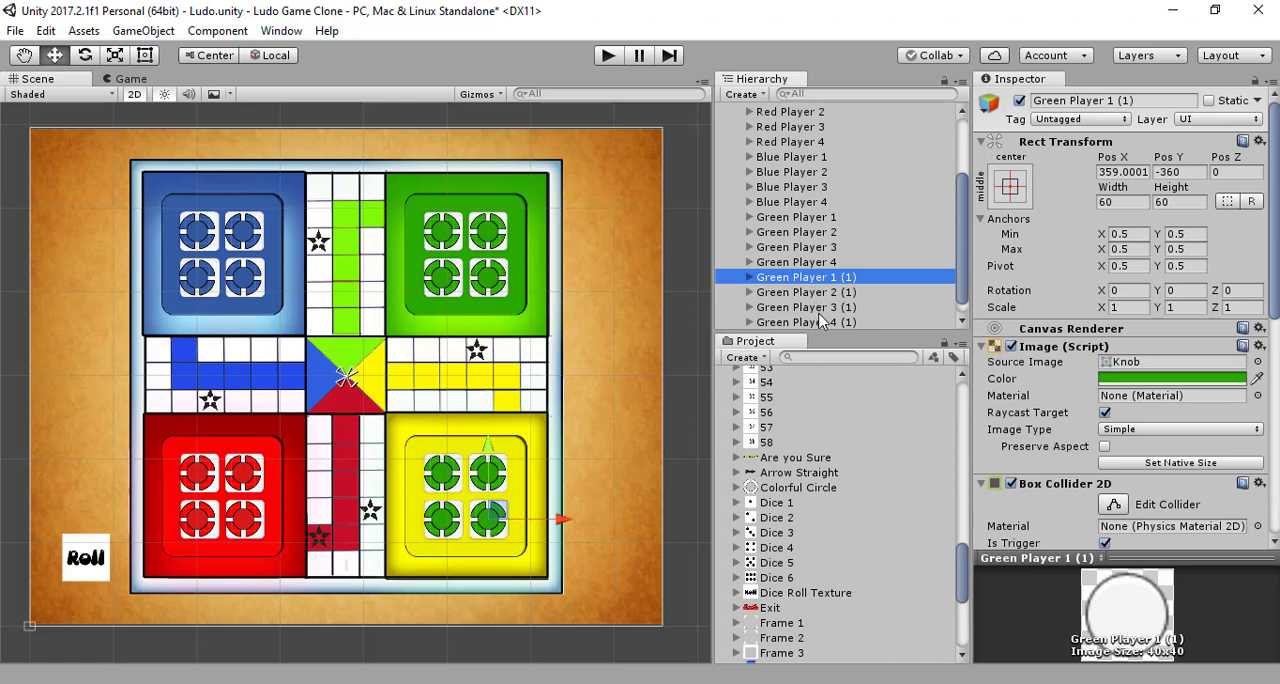
shift+click(822, 322)
click(1256, 378)
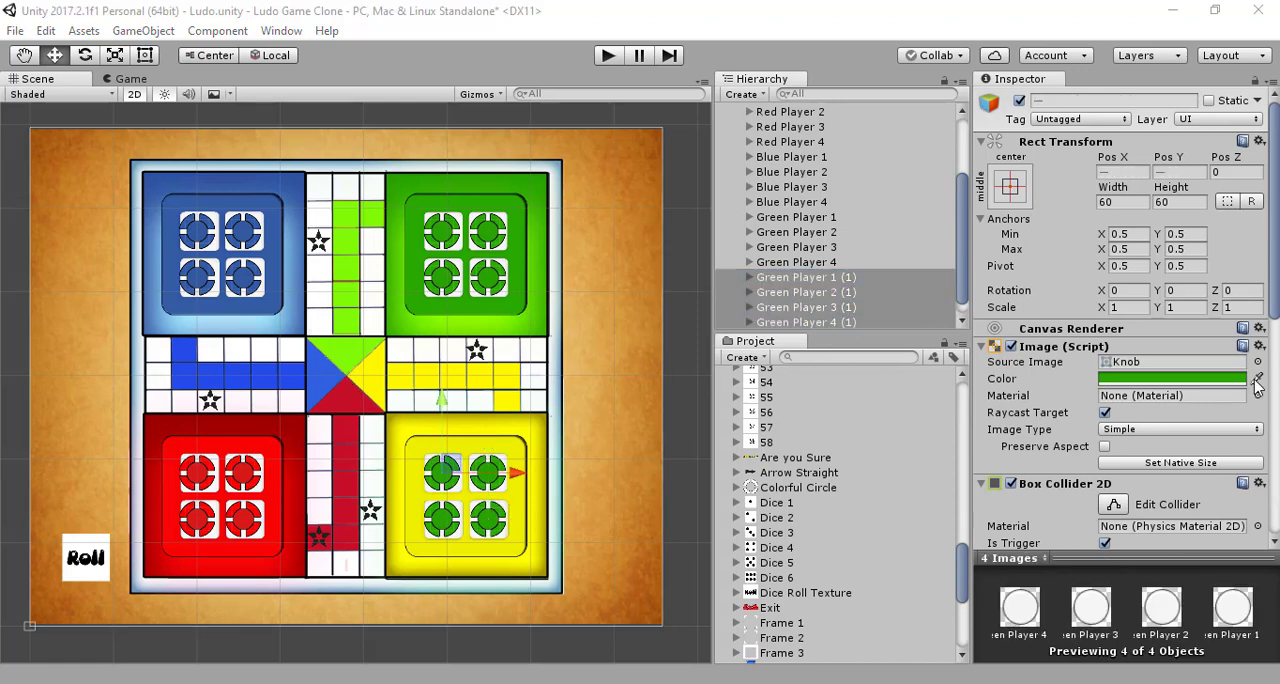
click(432, 455)
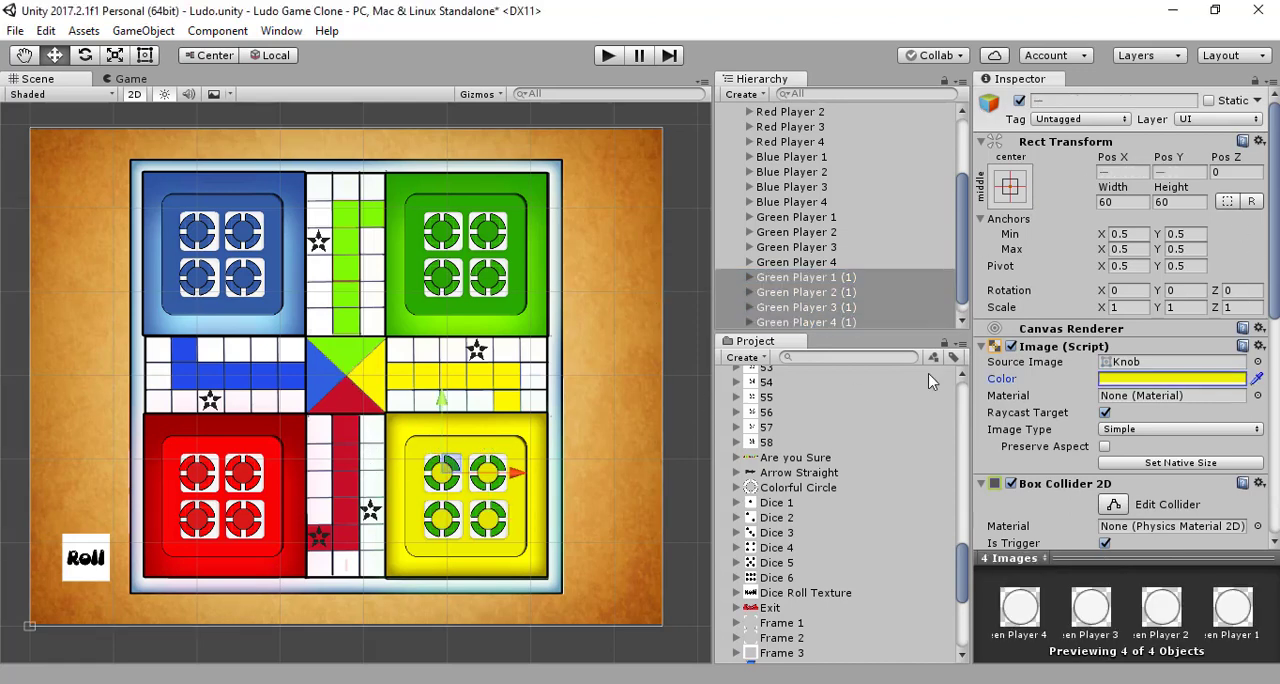
Step: Recolor the Colorful Border child of all four green player copies with yellow sampled from the yellow home, and save the scene
click(749, 277)
click(785, 292)
click(749, 307)
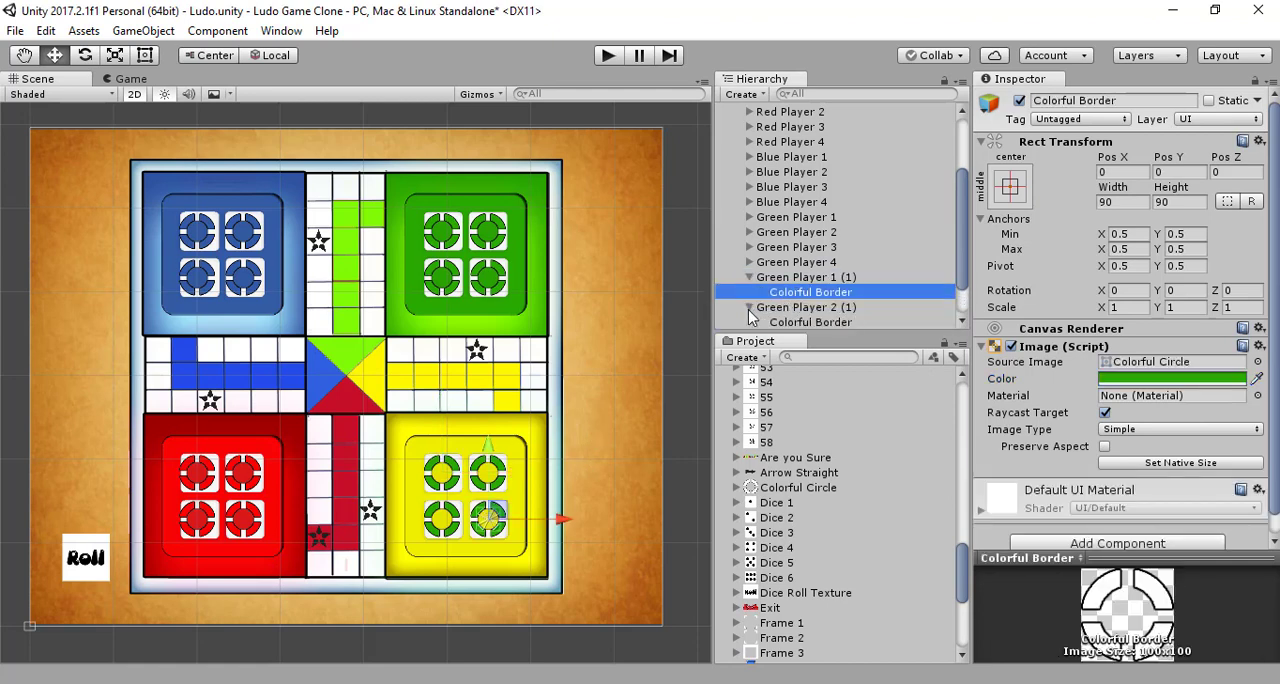
scroll(748, 316, down, 1)
ctrl+click(792, 277)
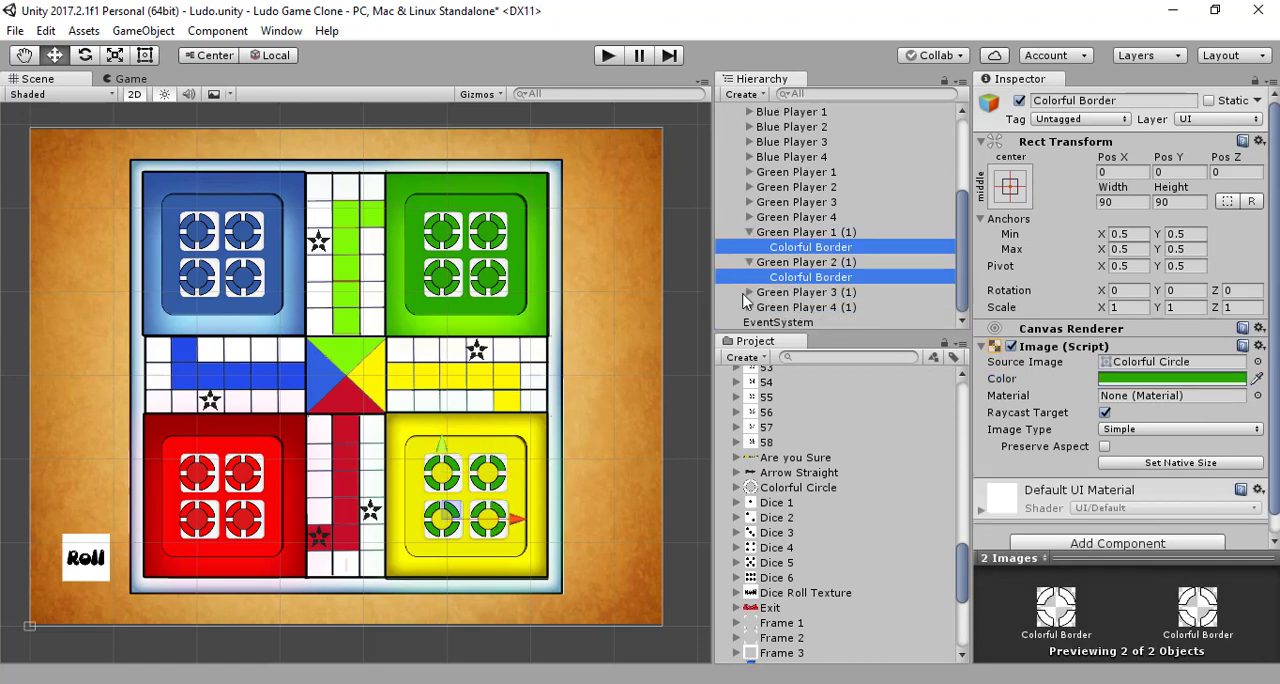
click(749, 292)
ctrl+click(775, 307)
scroll(757, 328, down, 1)
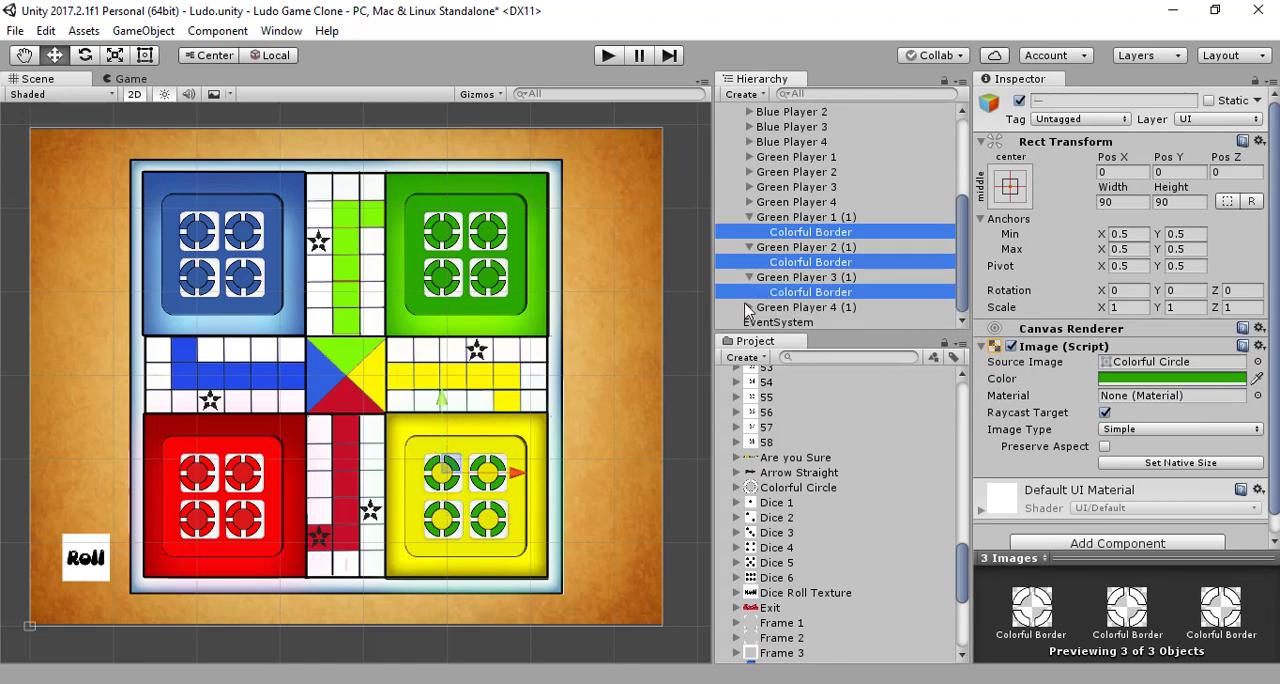
click(749, 307)
ctrl+click(773, 322)
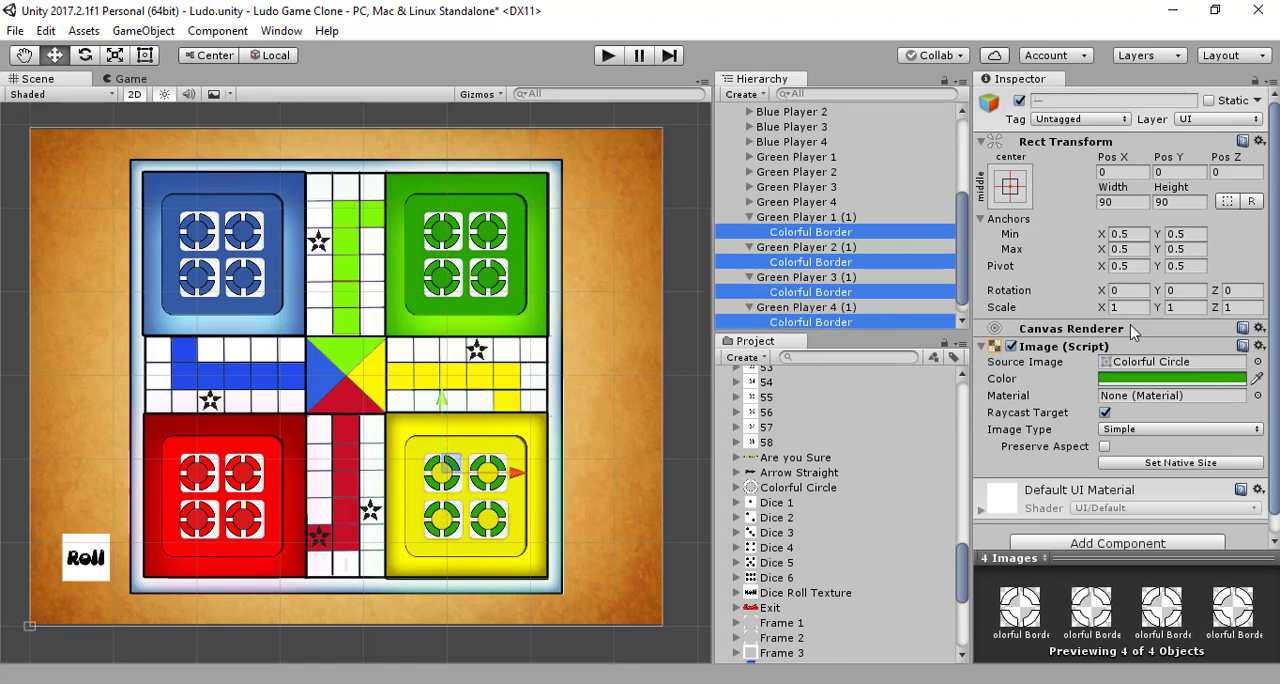
click(1257, 378)
click(491, 438)
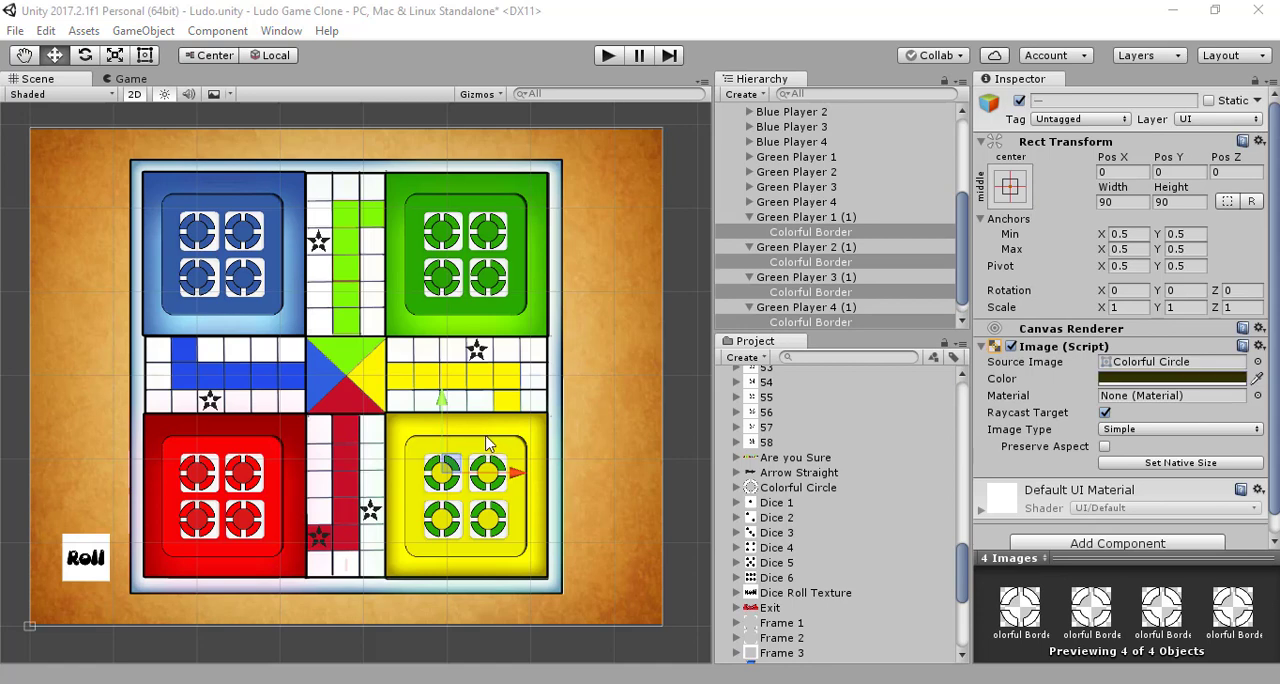
click(1257, 378)
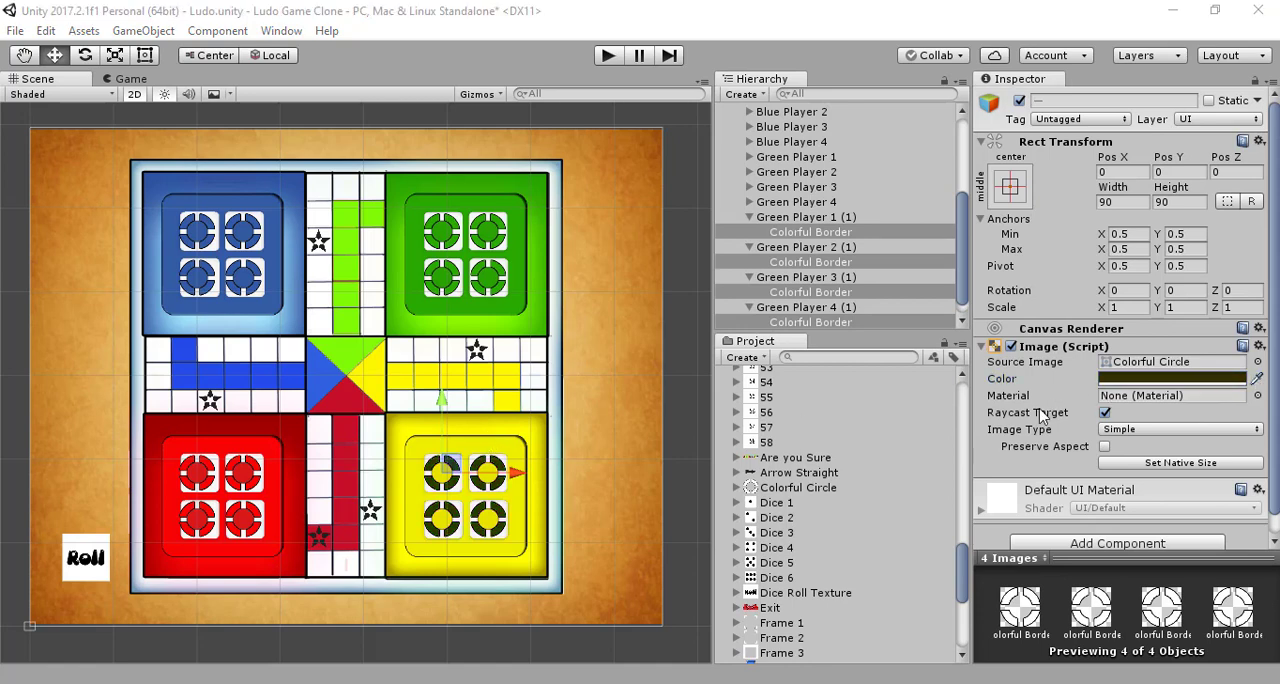
click(484, 448)
key(ctrl+s)
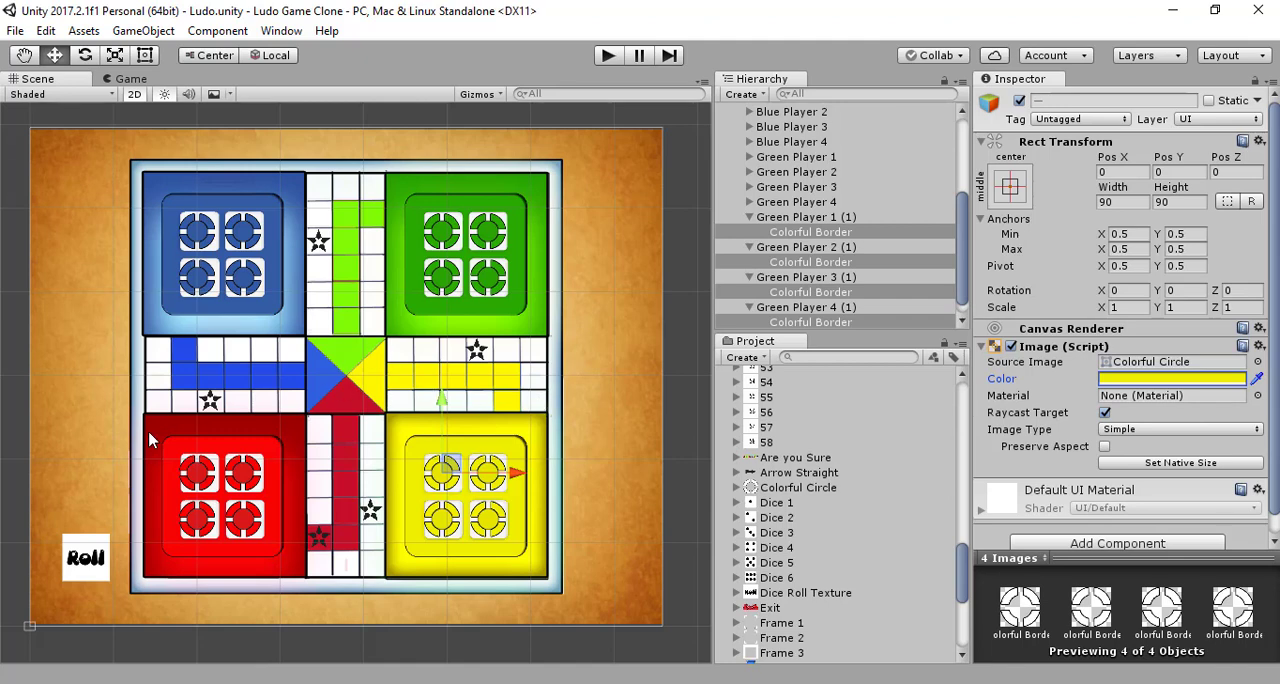
Step: Rename the copy Green Player 1 (1) in the yellow home to Yellow Player 1
click(776, 222)
click(1163, 104)
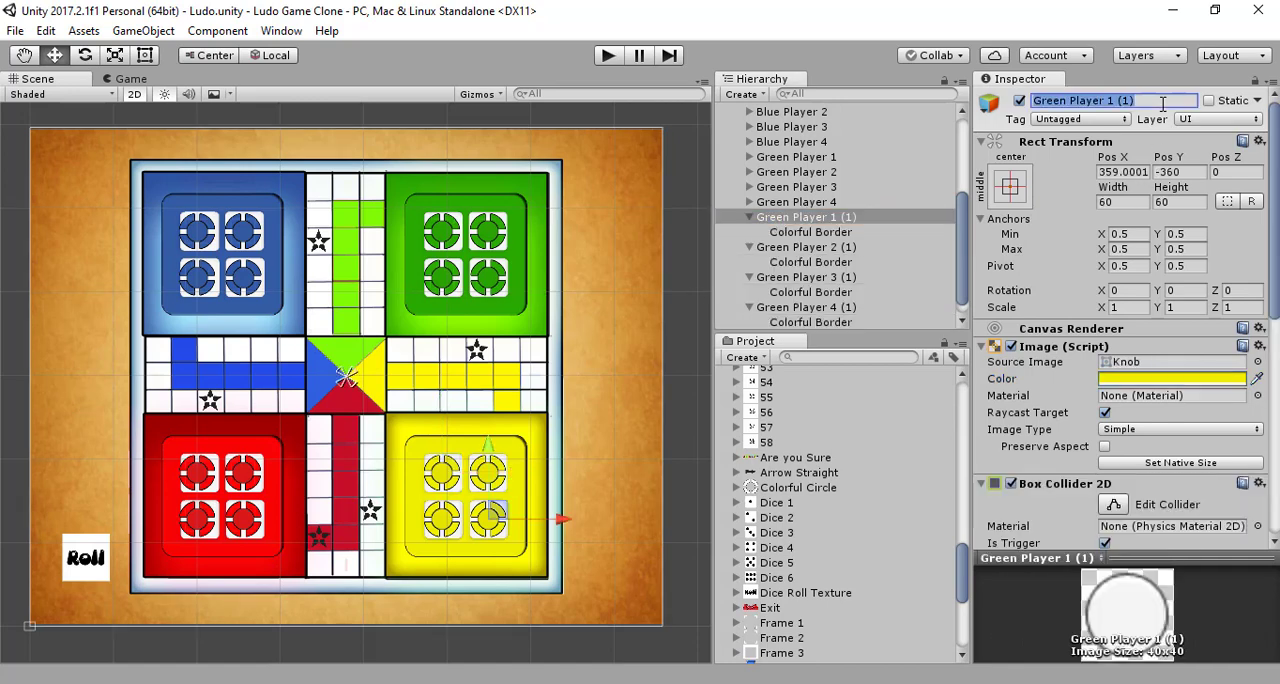
text(Y)
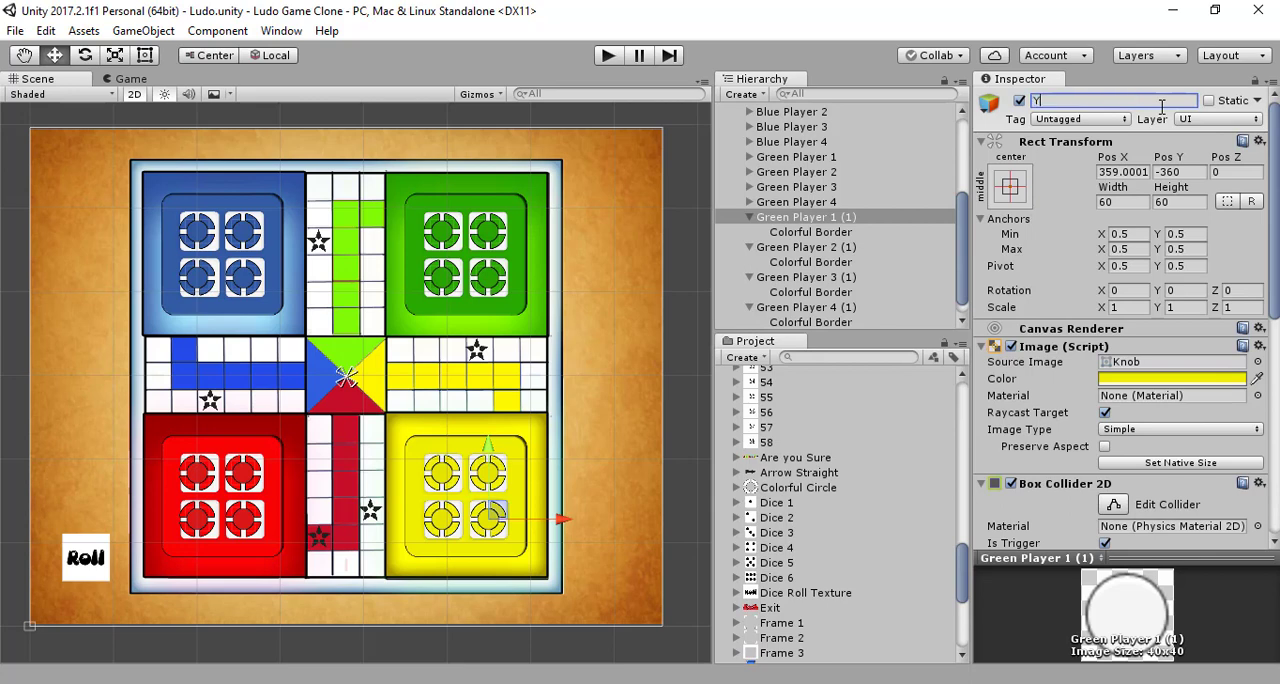
text(ellow PLAYE)
key(BackSpace)
key(BackSpace)
key(BackSpace)
text(ayer)
key(Return)
key(ctrl+c)
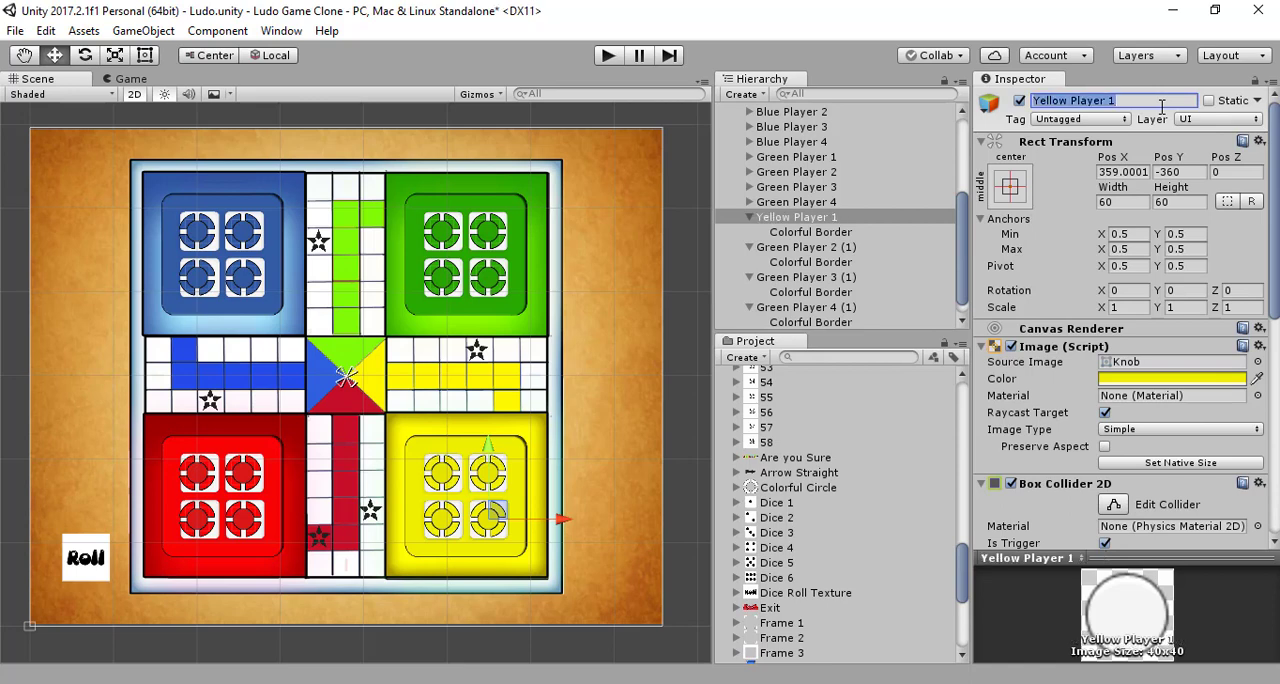
Step: Rename the copy Green Player 2 (1) in the yellow home to Yellow Player 2
click(865, 247)
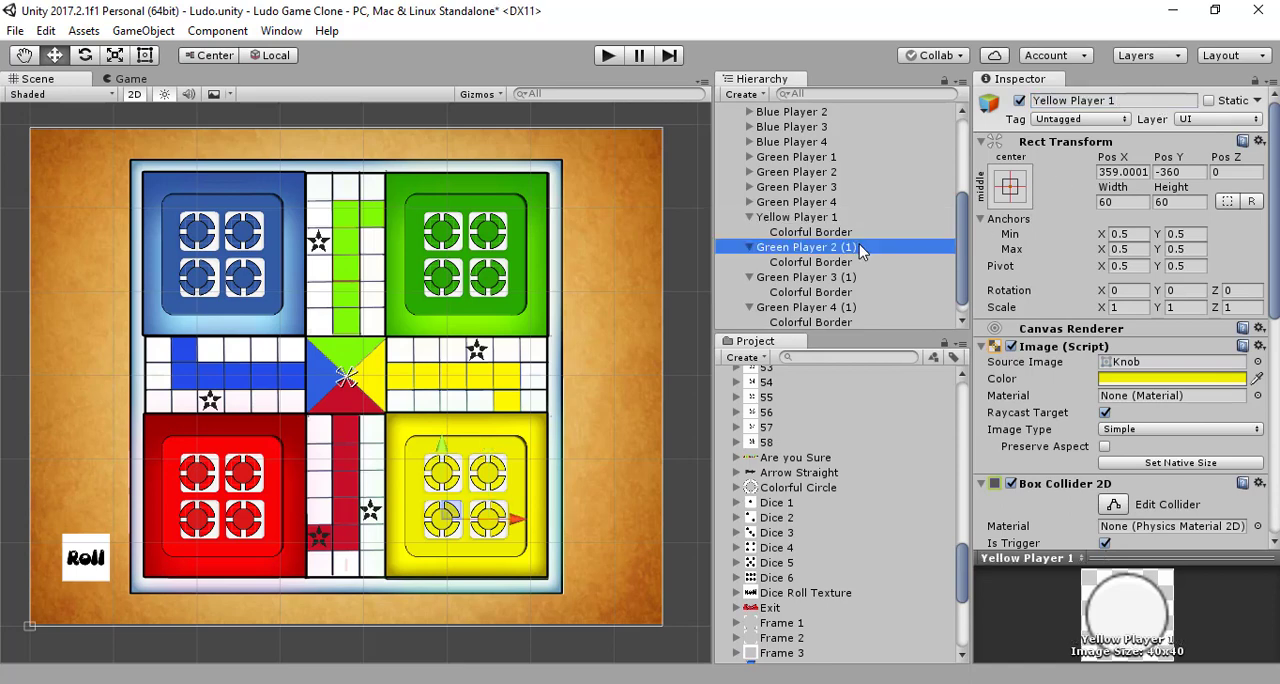
click(1163, 100)
key(ctrl+v)
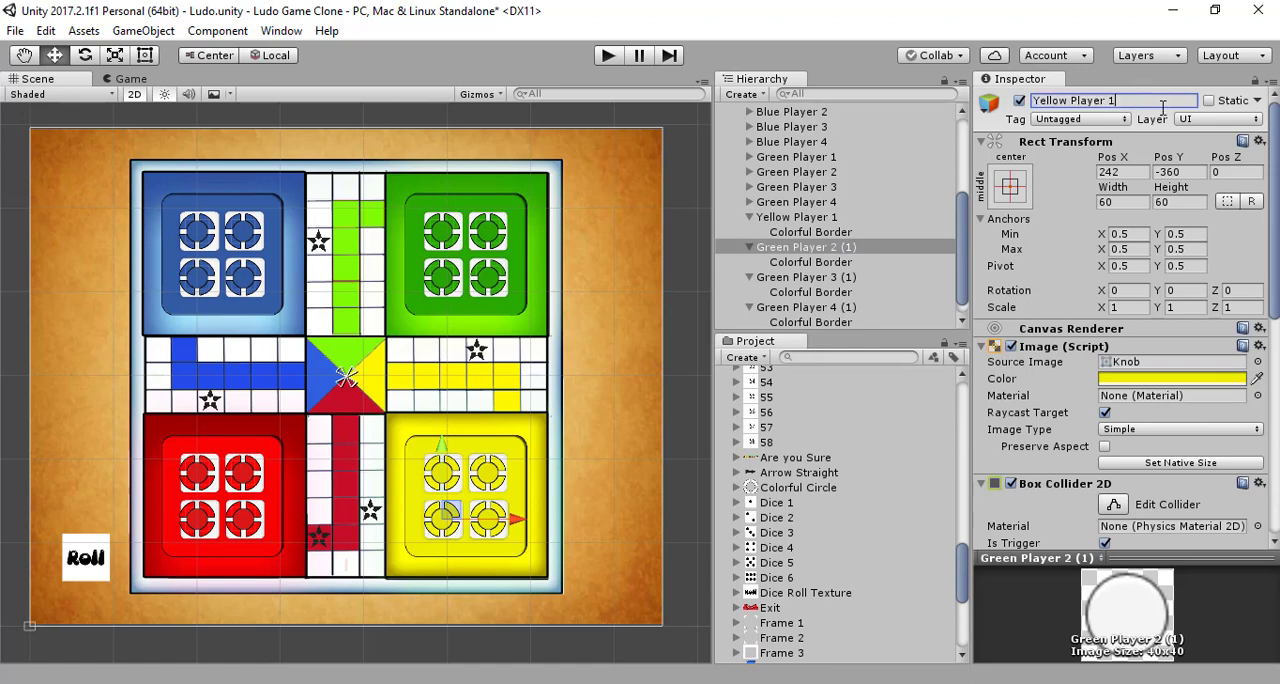
key(BackSpace)
text(2)
key(Return)
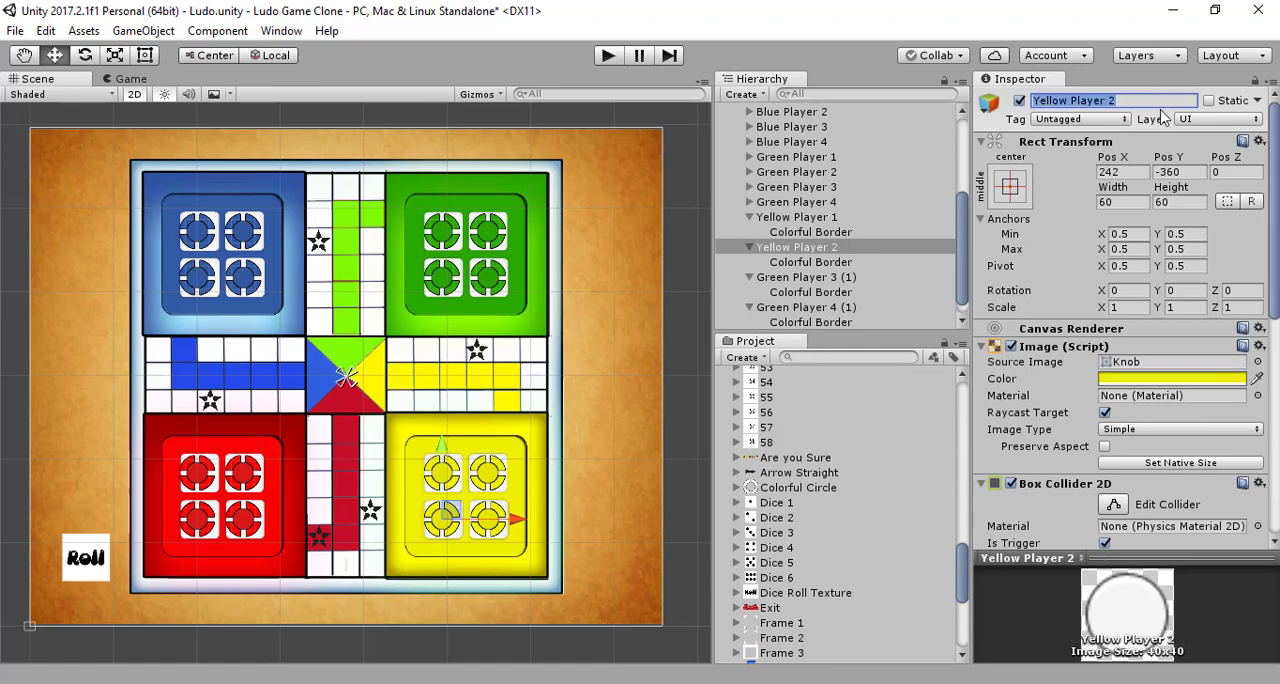
Step: Rename the copy Green Player 3 (1) in the yellow home to Yellow Player 3
click(812, 278)
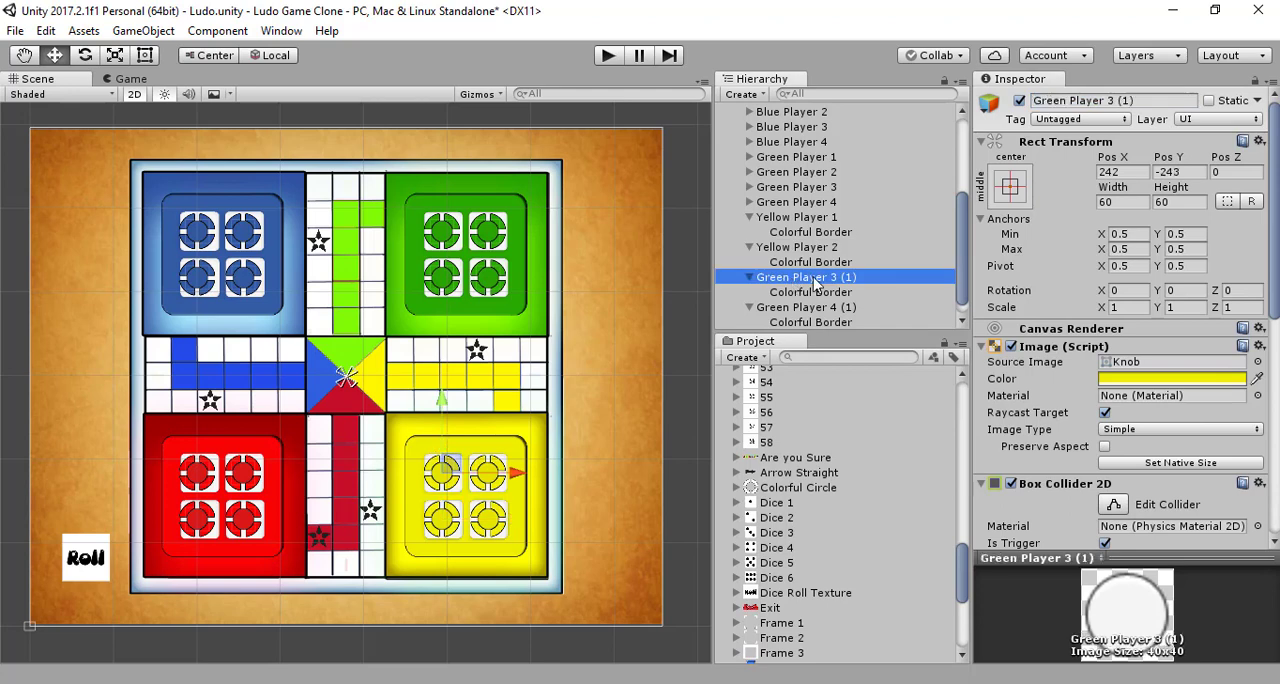
click(1155, 101)
key(ctrl+v)
key(BackSpace)
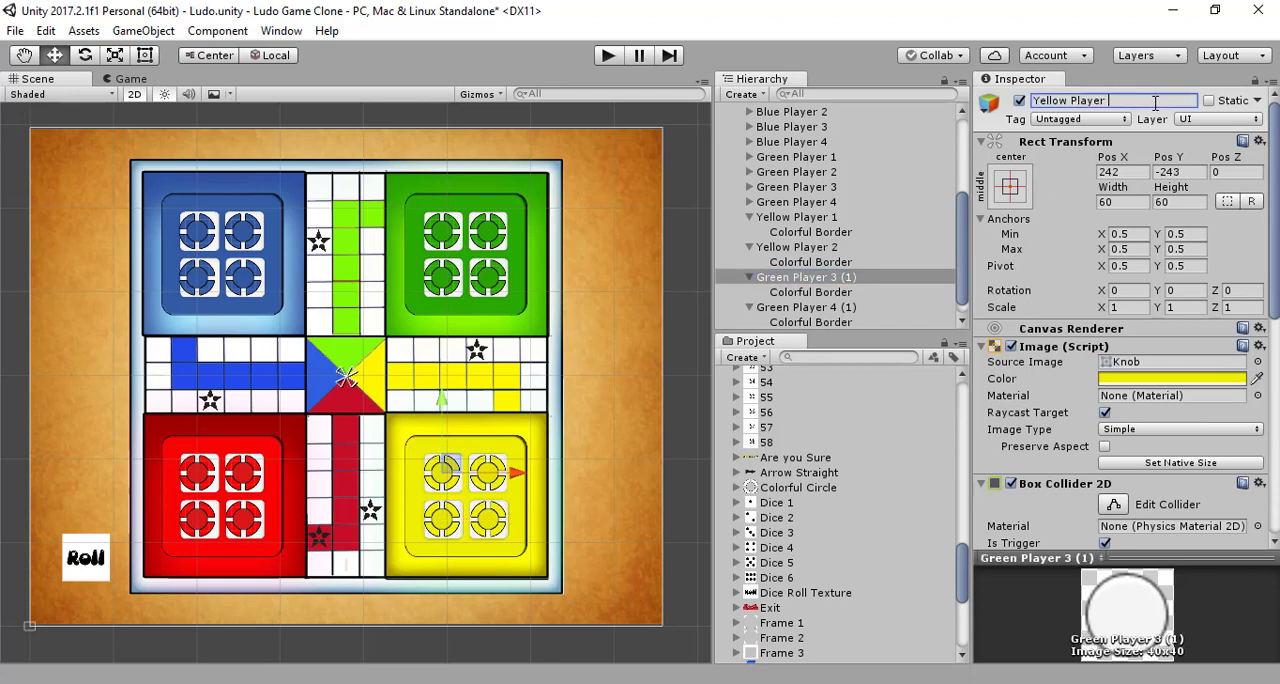
key(Return)
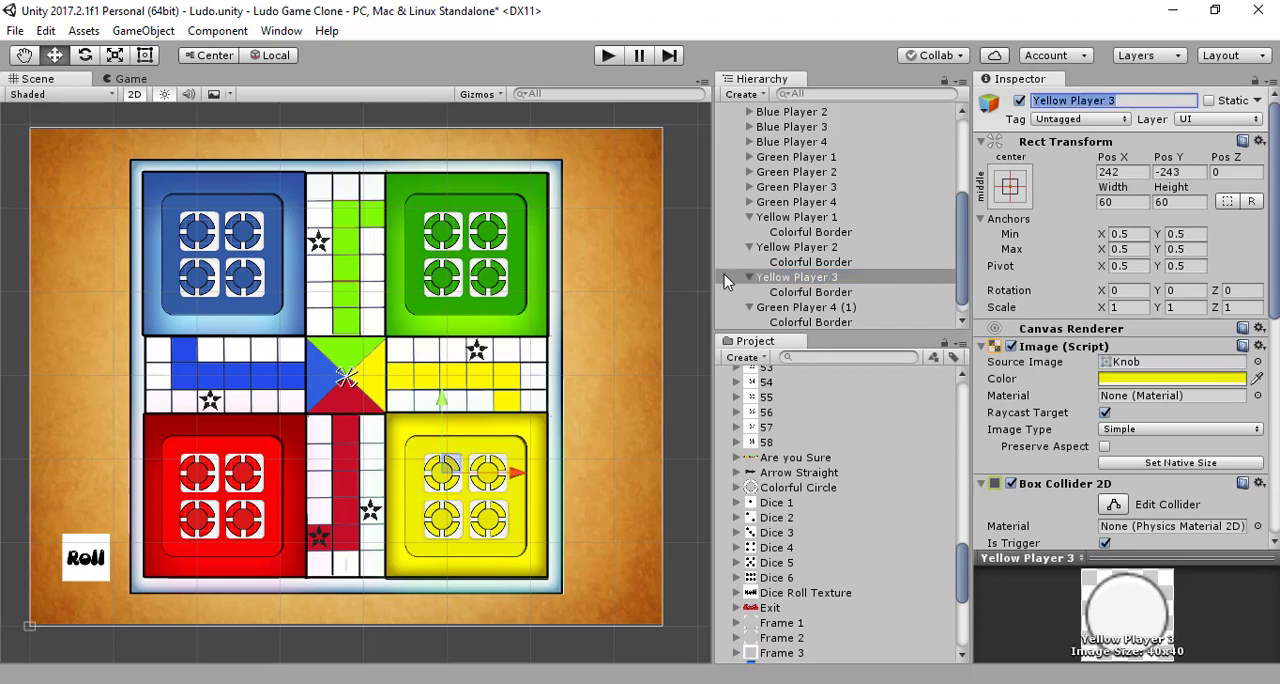
Step: Open the name of the copy Green Player 4 (1) in the yellow home for editing
click(816, 310)
click(1171, 104)
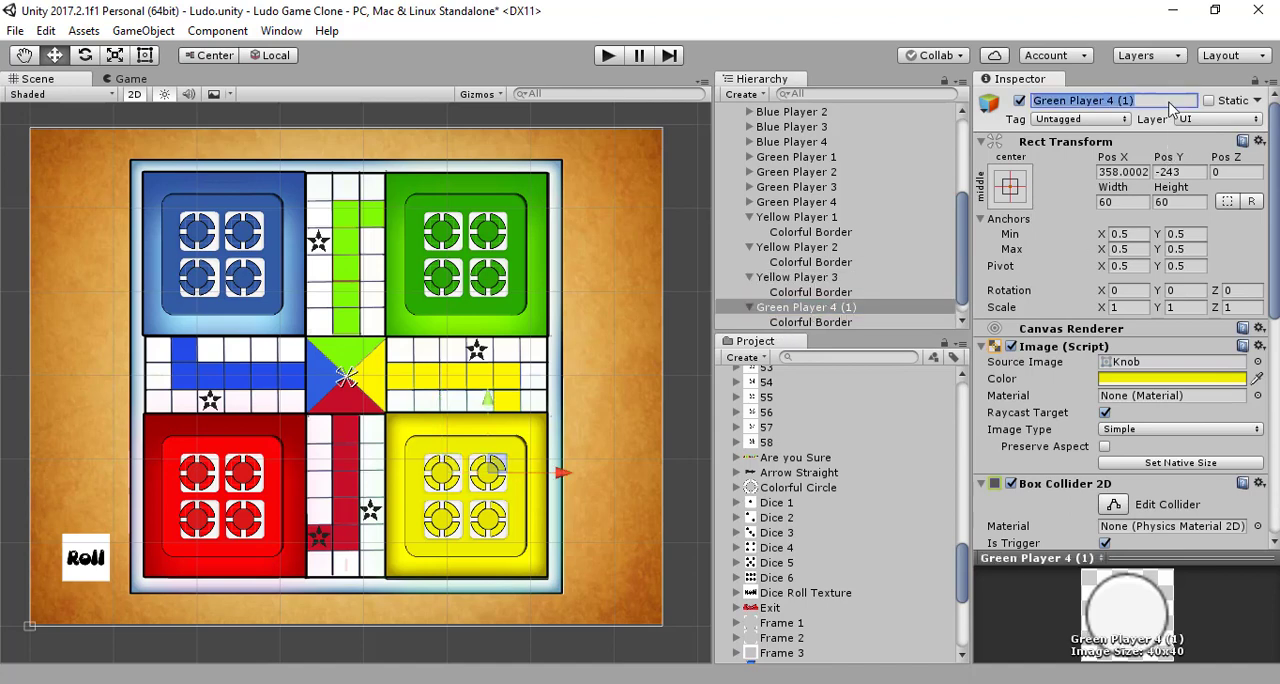
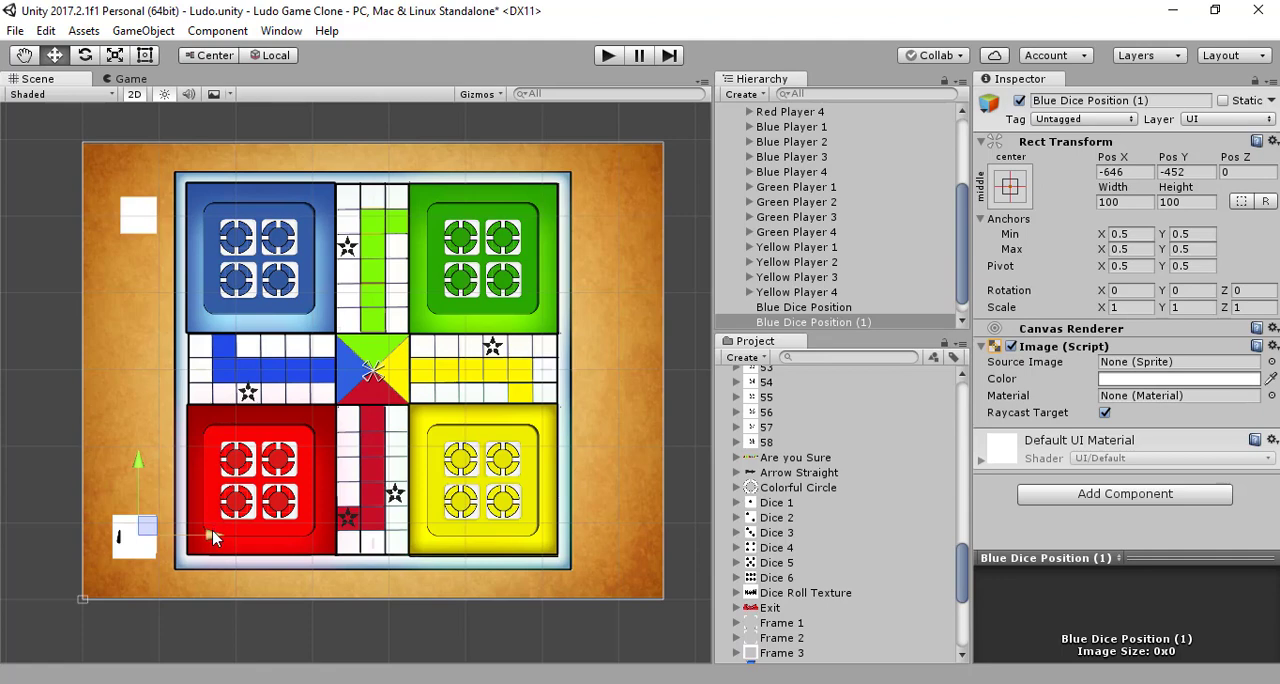
Step: Place the Blue Dice Position copy beside the red home at X -656, Y -452 and rename it Red Dice Position
drag(214, 533, 207, 539)
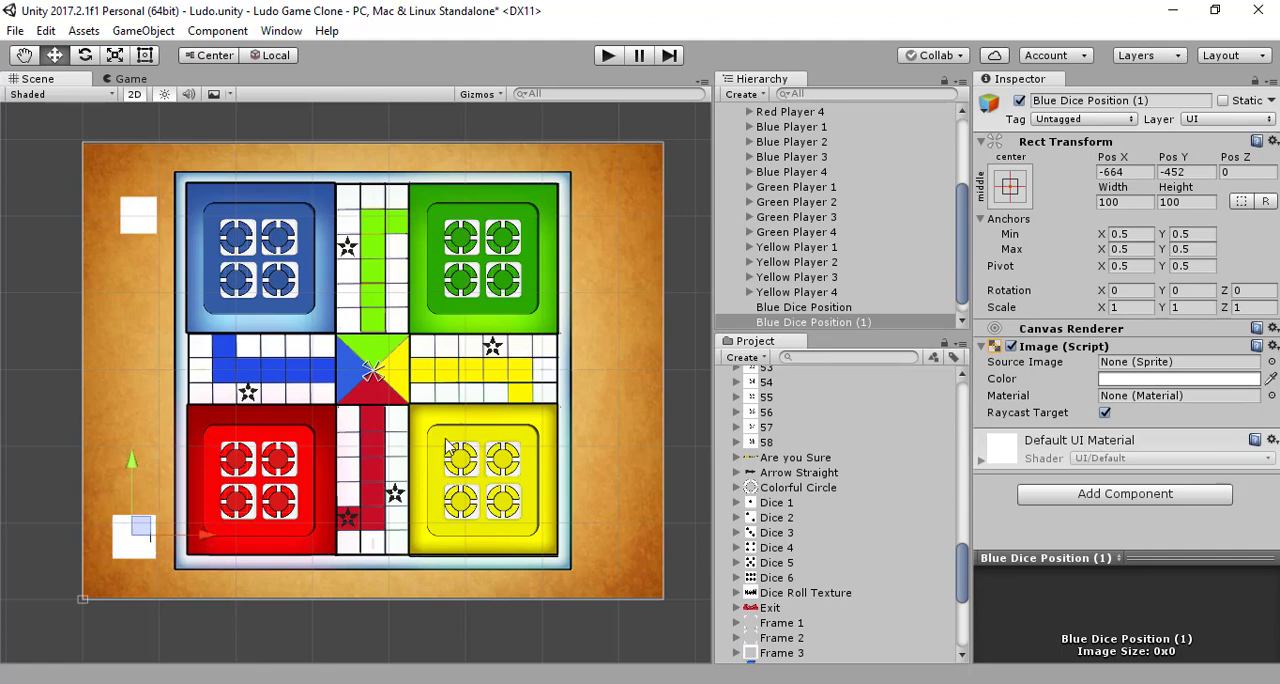
drag(201, 541, 206, 540)
click(1176, 103)
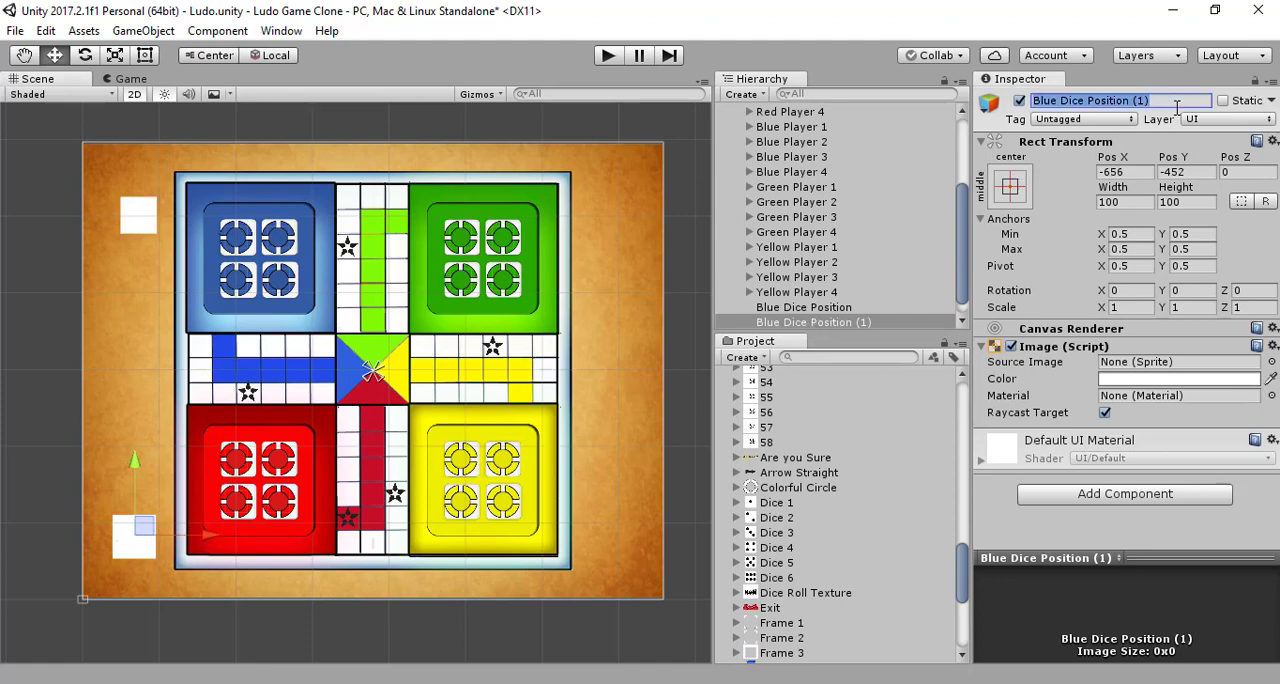
click(1176, 103)
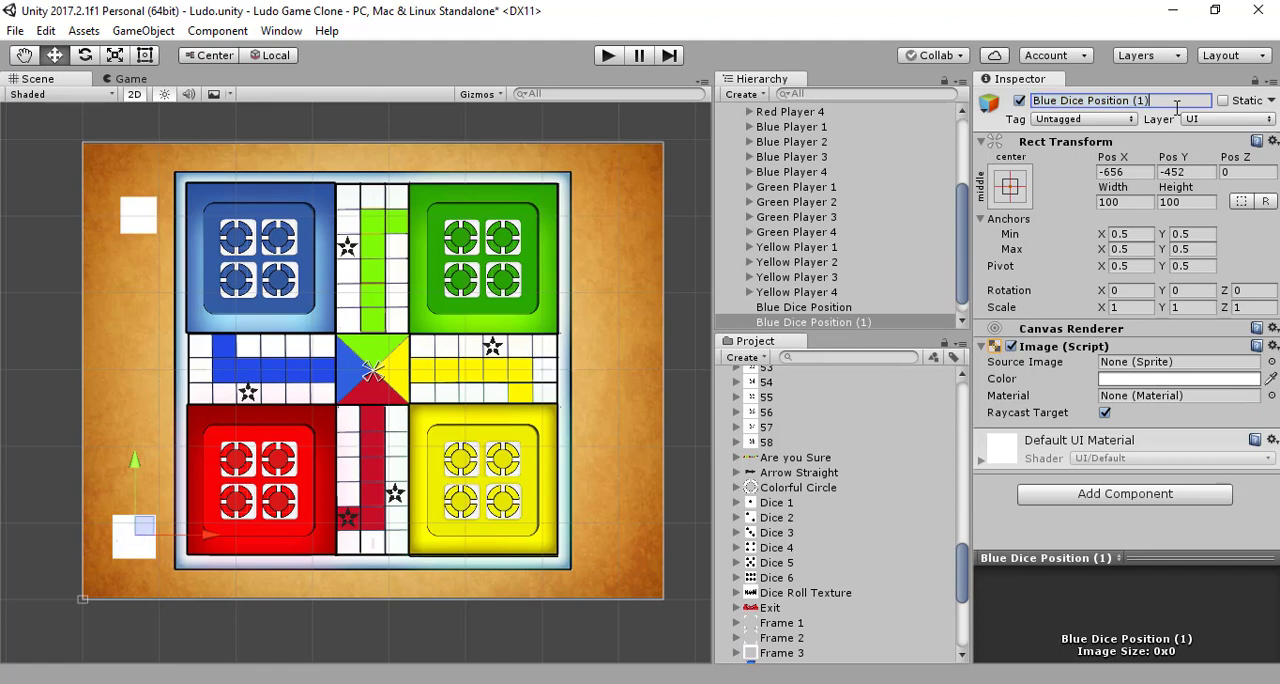
key(BackSpace)
key(BackSpace)
double_click(1052, 100)
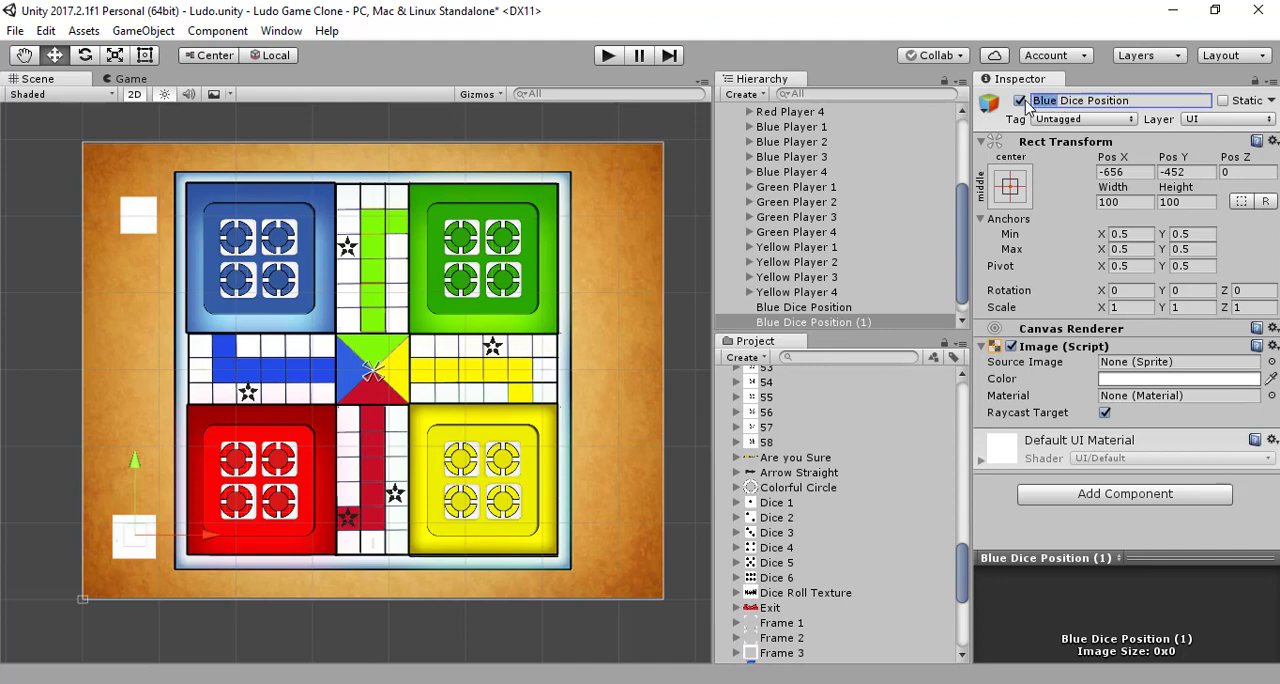
text(Red)
key(Return)
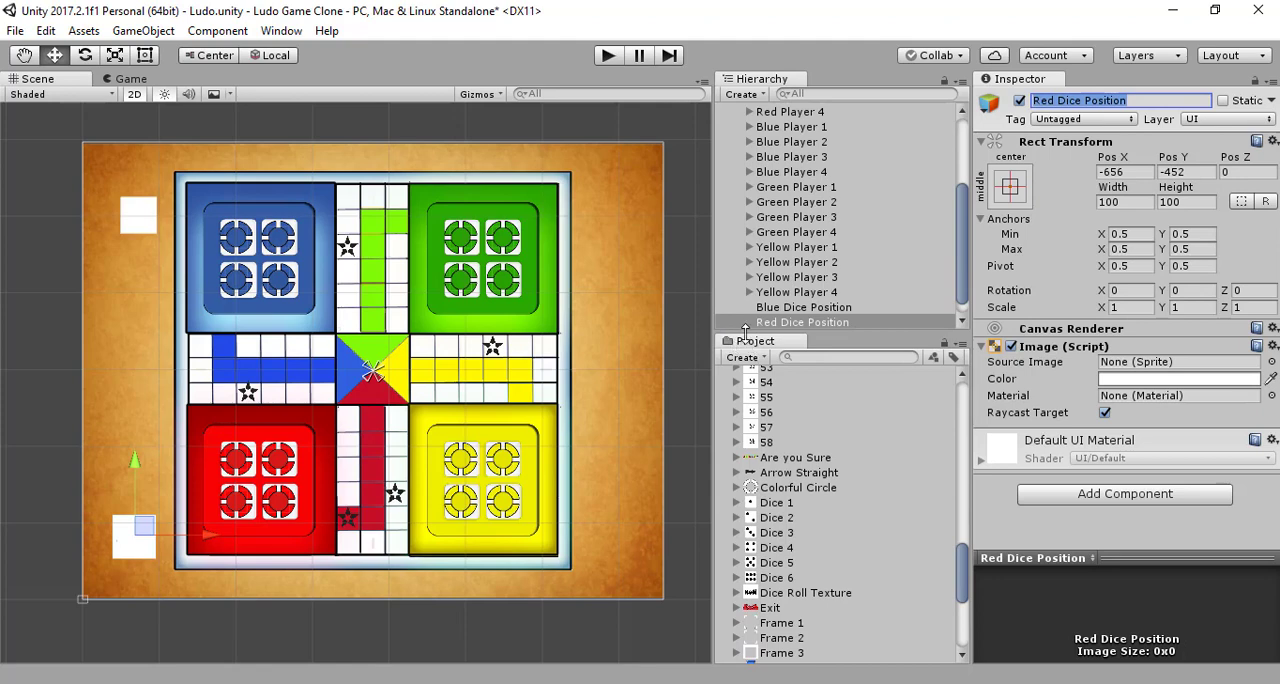
drag(208, 535, 697, 525)
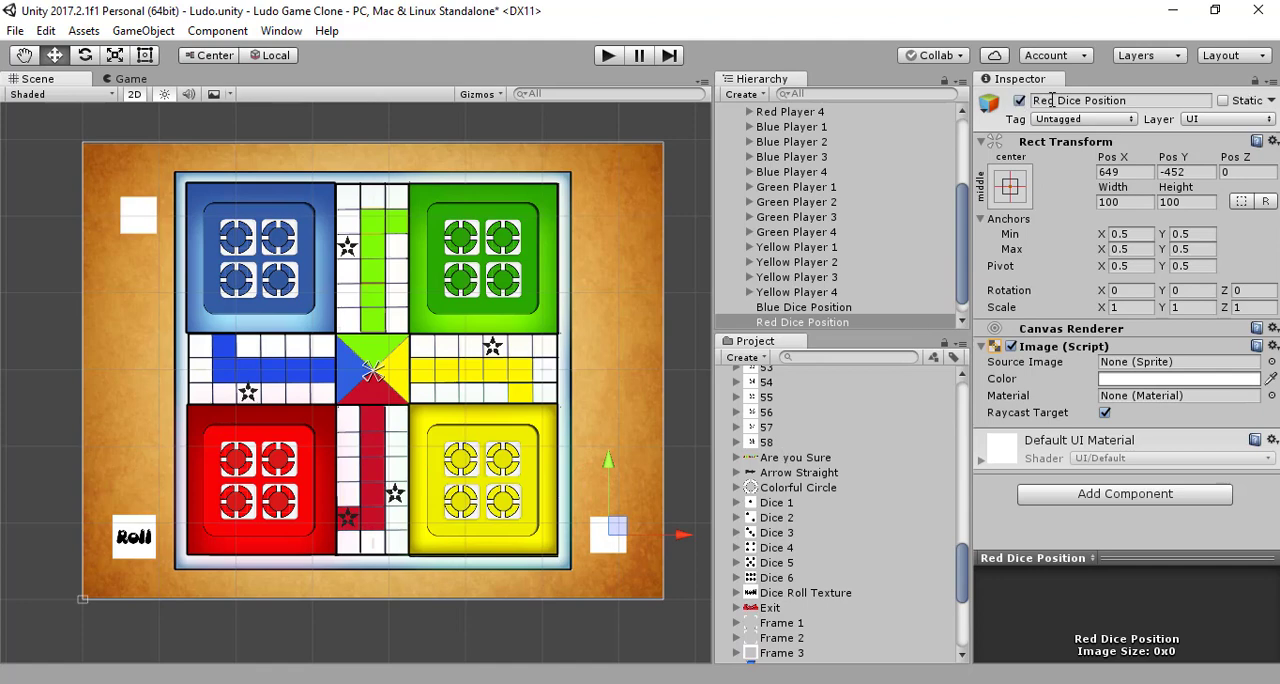
scroll(910, 293, down, 1)
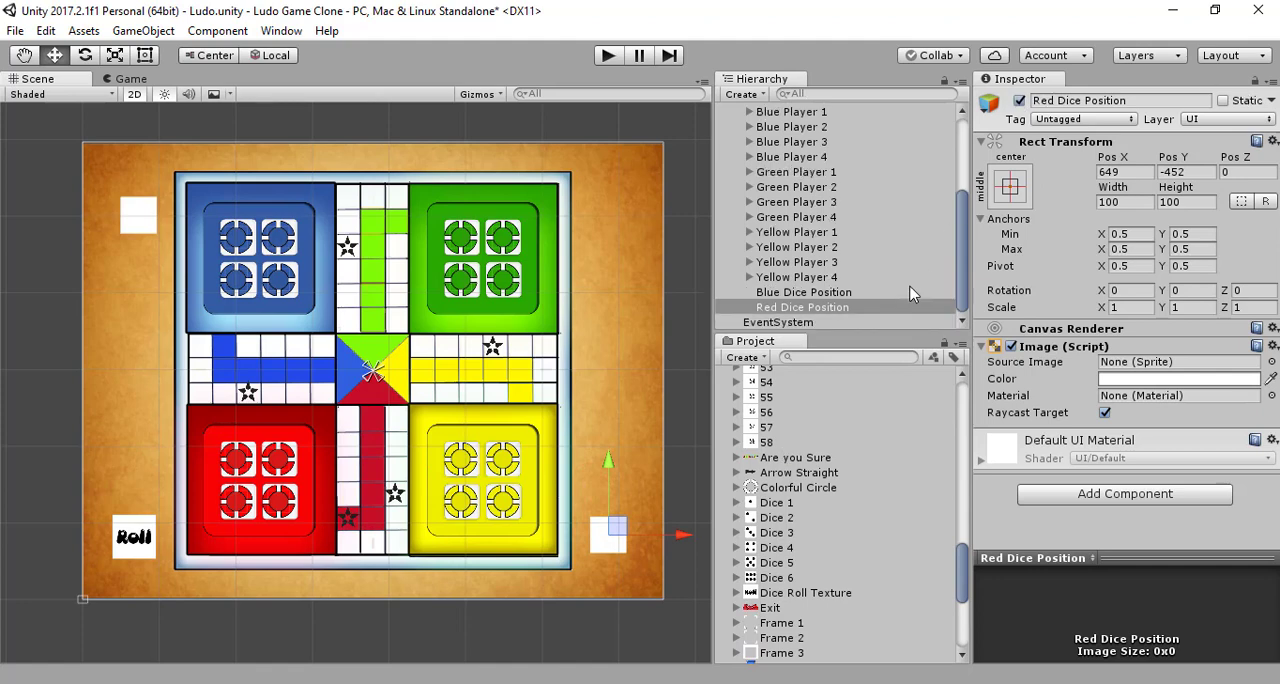
key(ctrl+z)
Step: Duplicate Red Dice Position and move the copy horizontally beside the yellow home, to about X 644
click(880, 308)
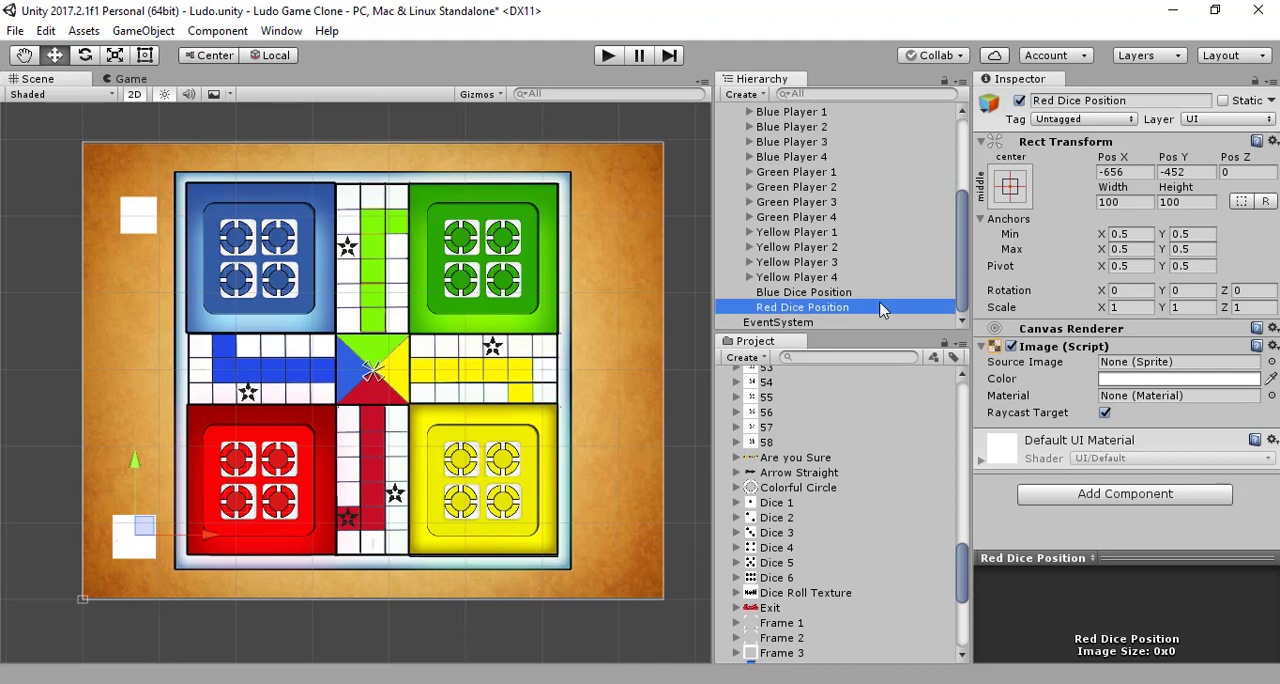
key(ctrl+d)
drag(175, 555, 679, 549)
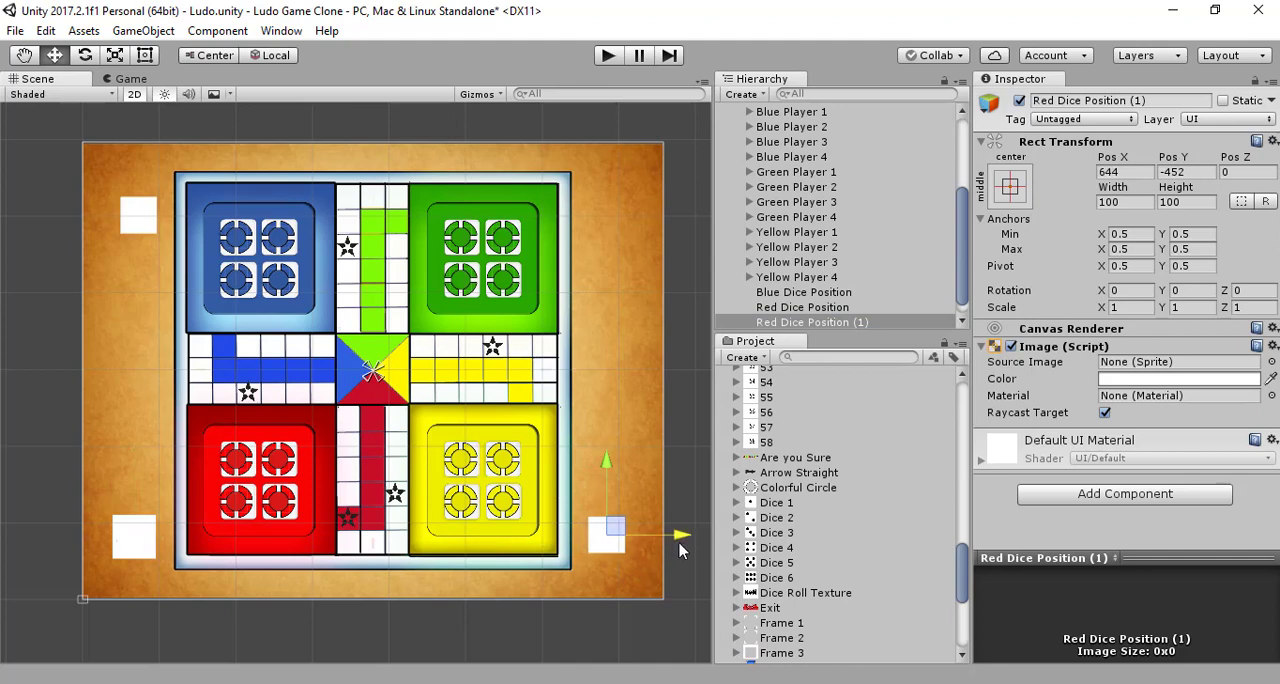
Step: Rename the dice position copy beside the yellow home to Yellow Dice Position
click(1168, 100)
drag(1166, 101, 1026, 105)
key(BackSpace)
key(BackSpace)
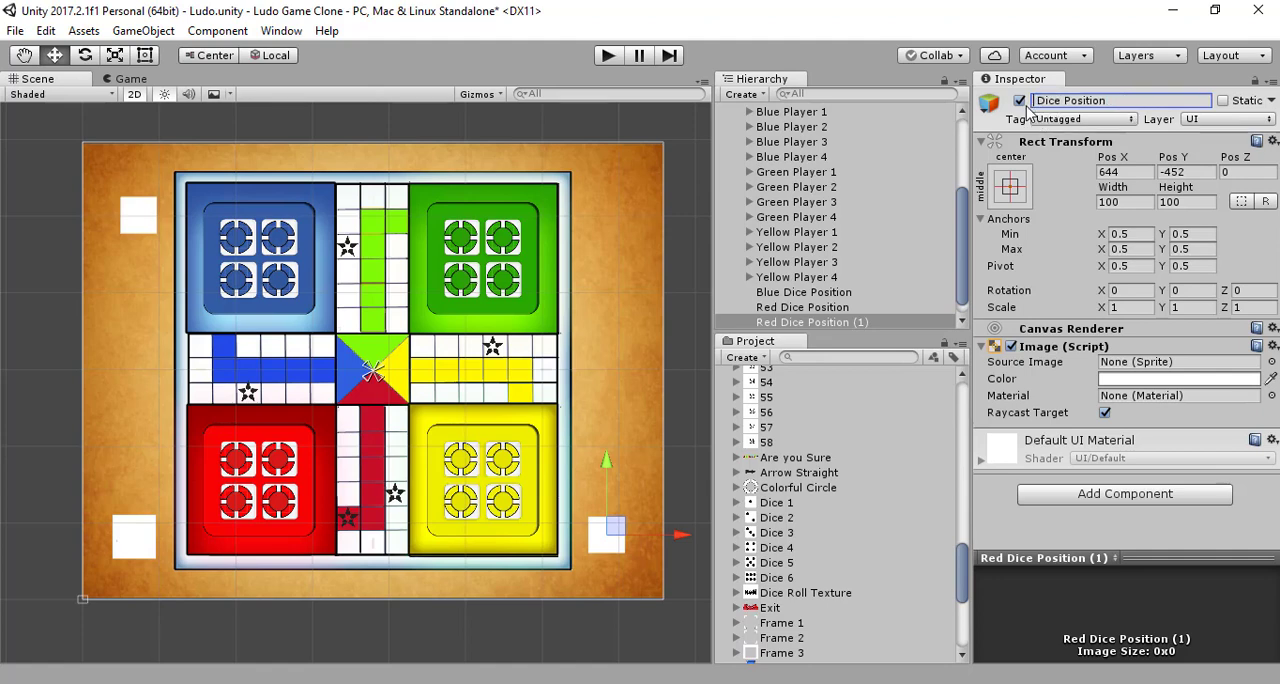
text(Yellow)
key(Return)
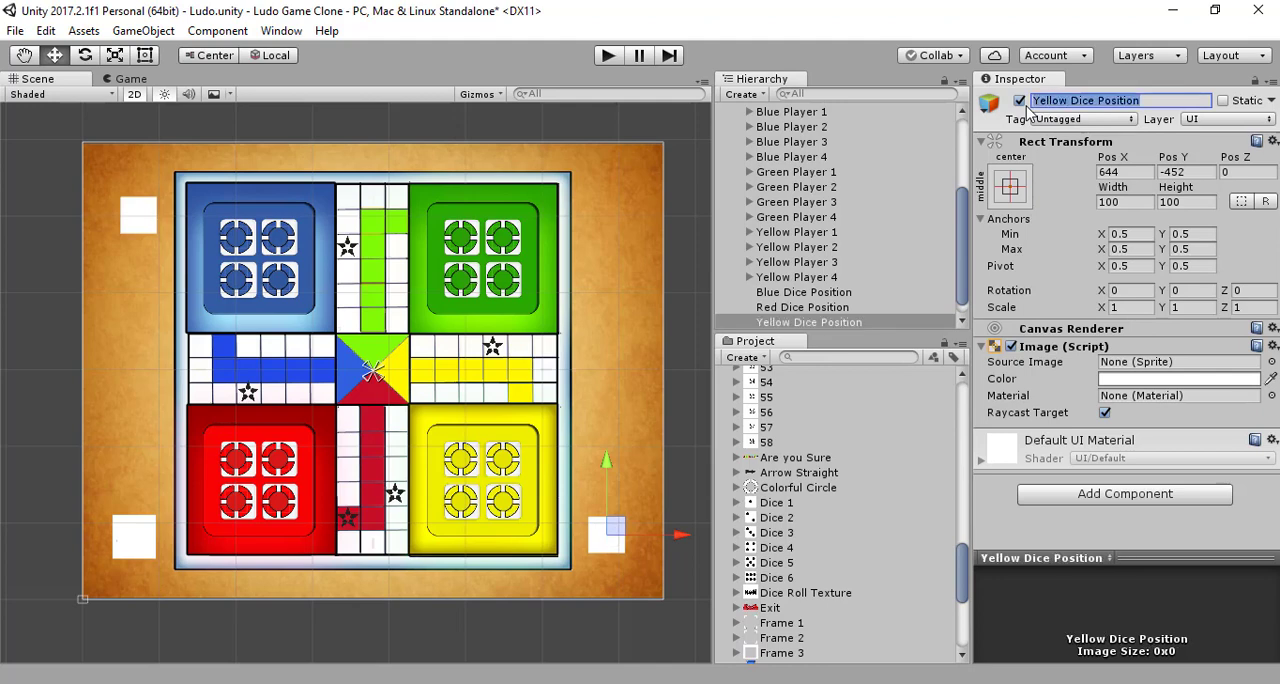
Step: Duplicate Yellow Dice Position and move the copy vertically beside the green home, to about Y 448
click(821, 323)
key(ctrl+d)
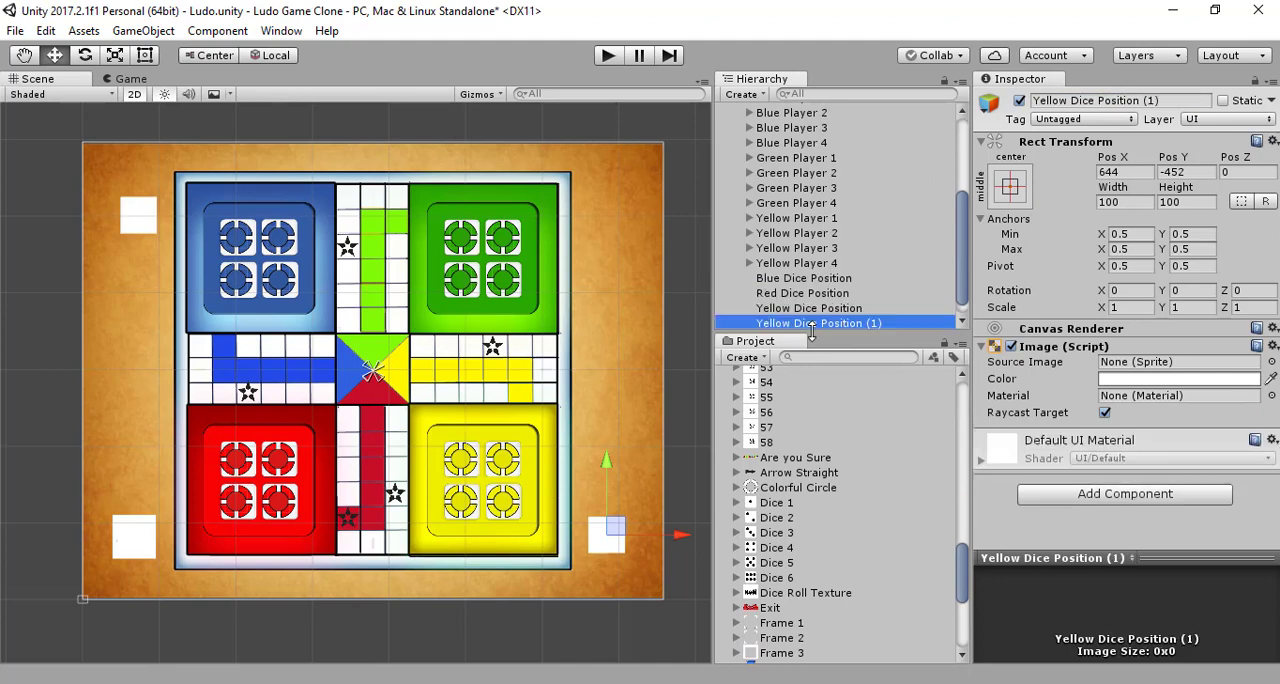
drag(605, 462, 652, 129)
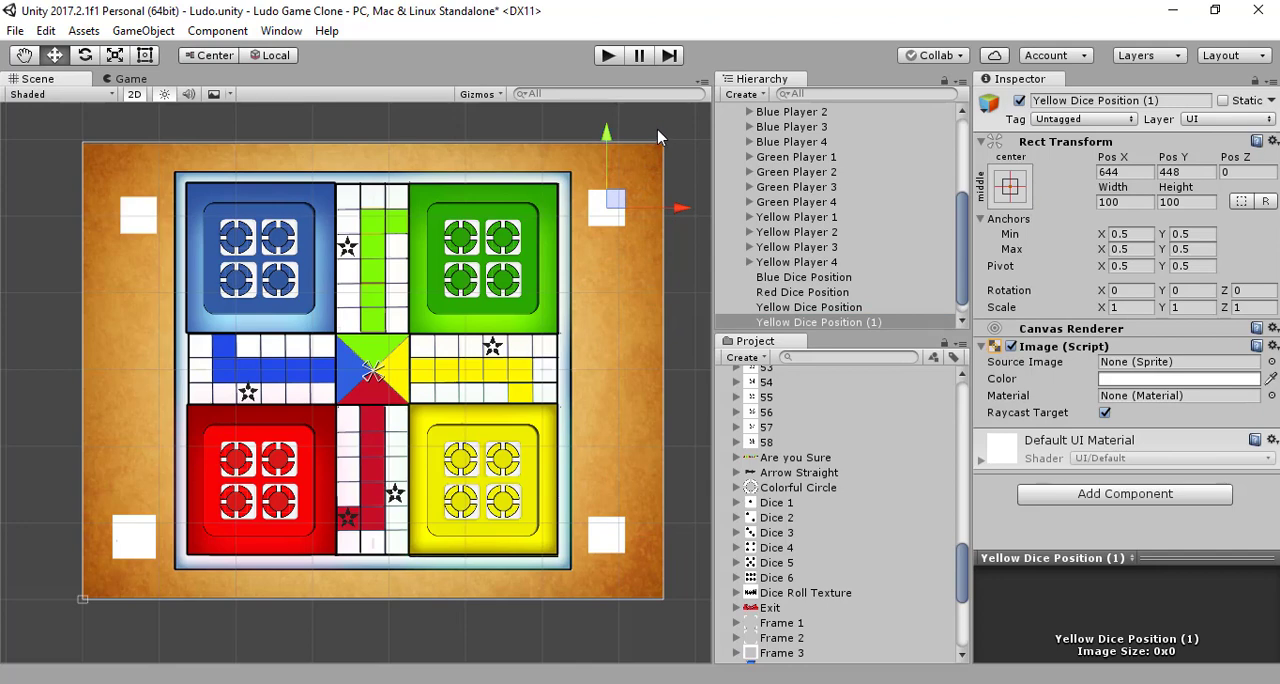
Step: Rename the dice position copy beside the green home to Green Dice Position
click(1162, 104)
drag(1162, 104, 1142, 106)
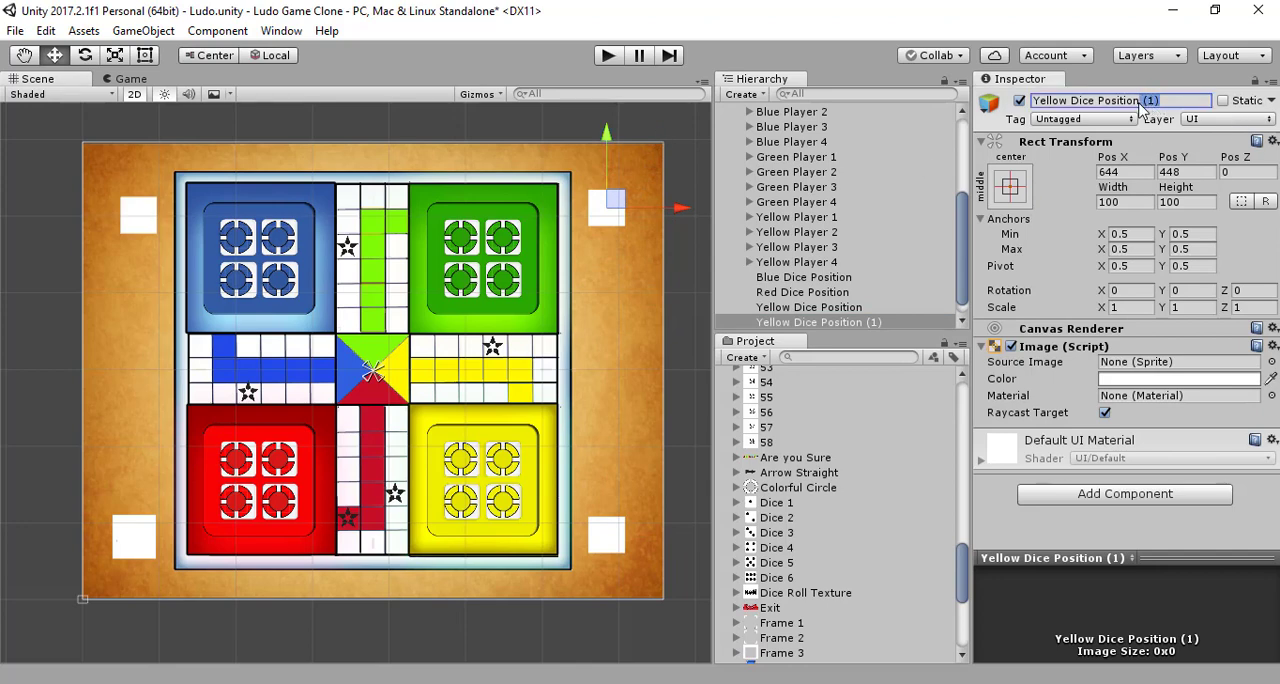
key(BackSpace)
drag(1066, 104, 1022, 107)
key(BackSpace)
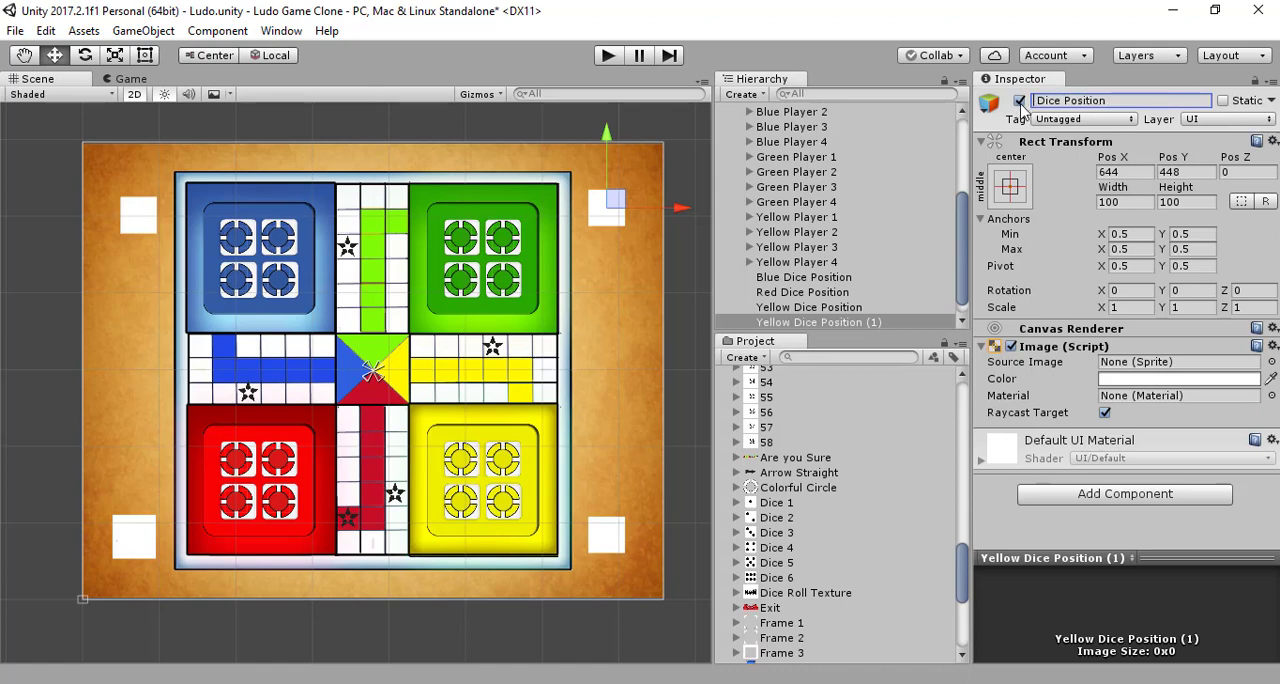
text(Green)
key(Return)
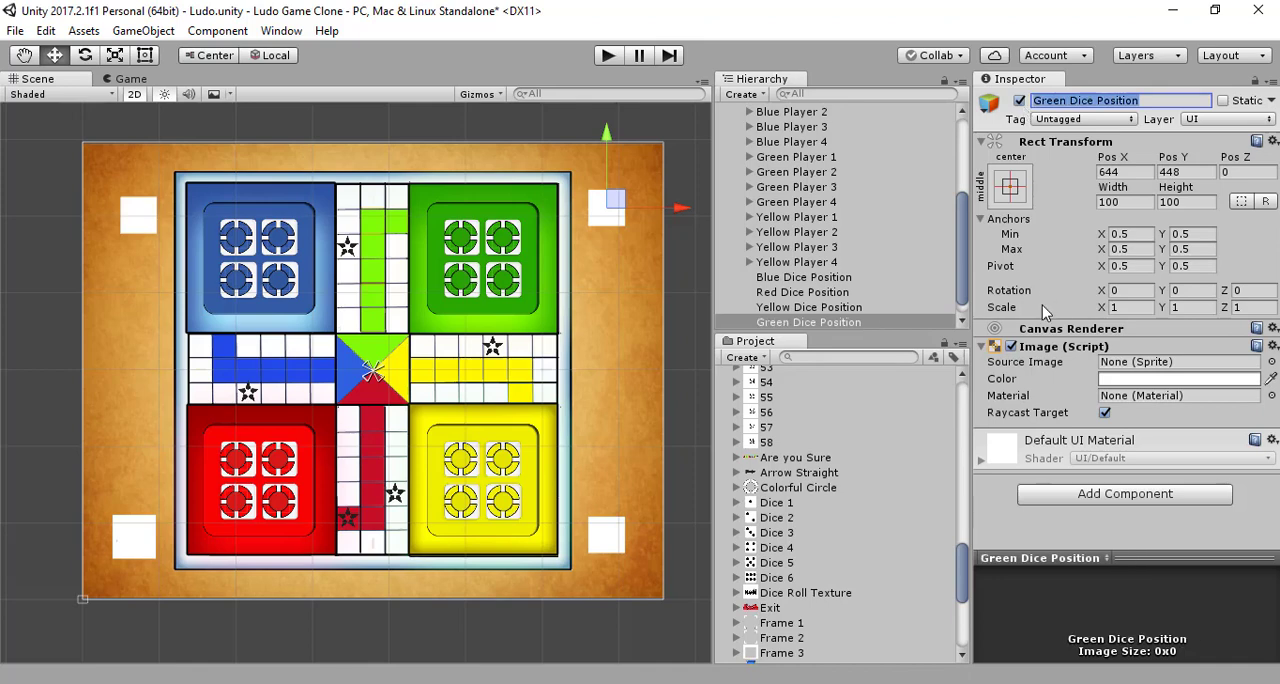
Step: Make the images of all four dice positions fully transparent by setting their colour's alpha to 0
click(790, 279)
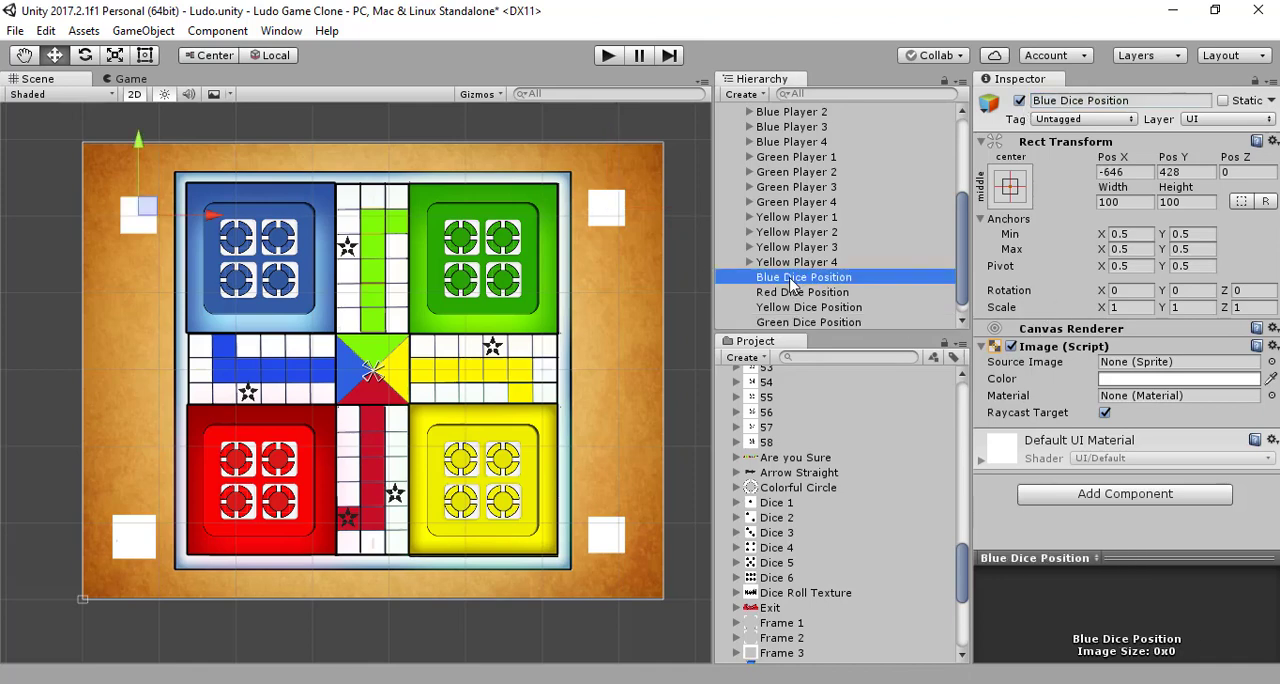
shift+click(800, 322)
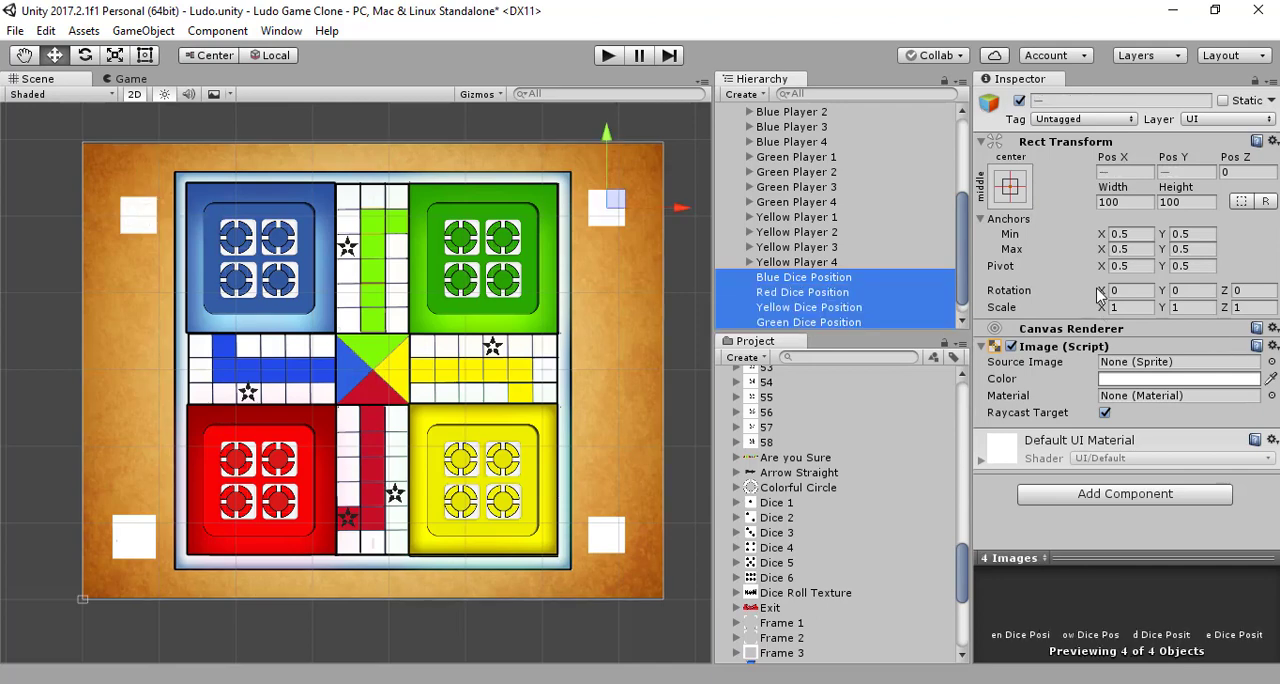
click(650, 135)
click(790, 280)
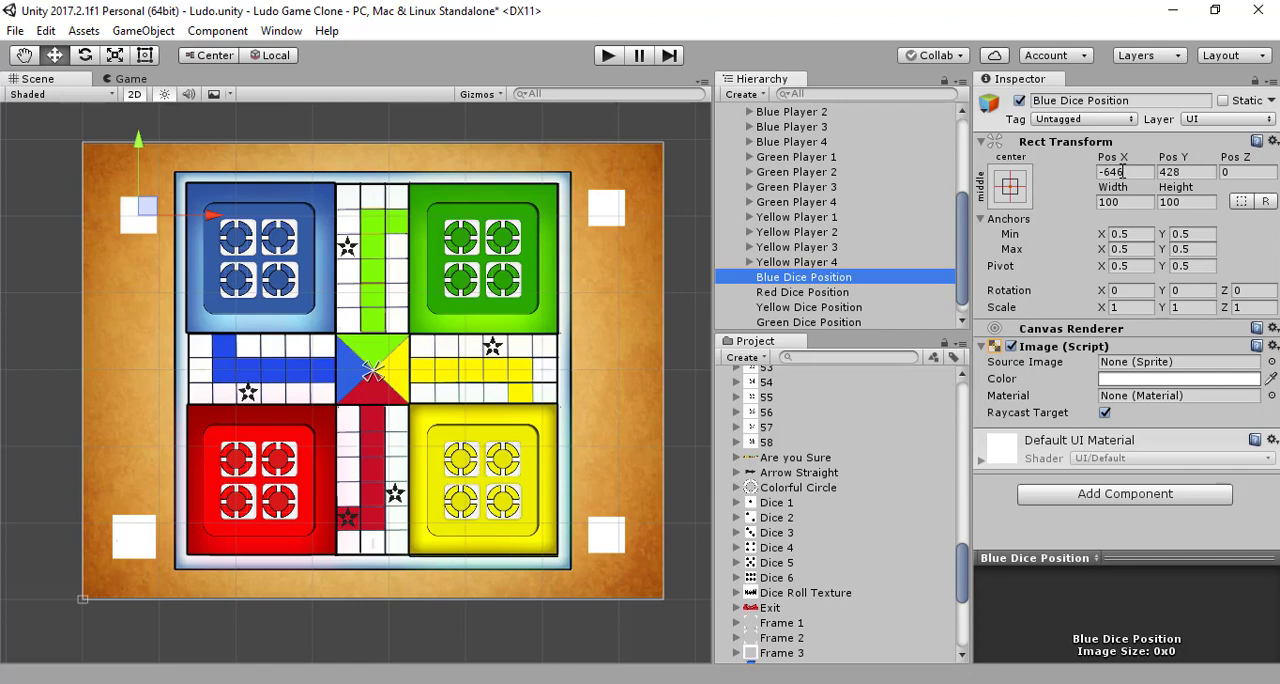
shift+click(856, 322)
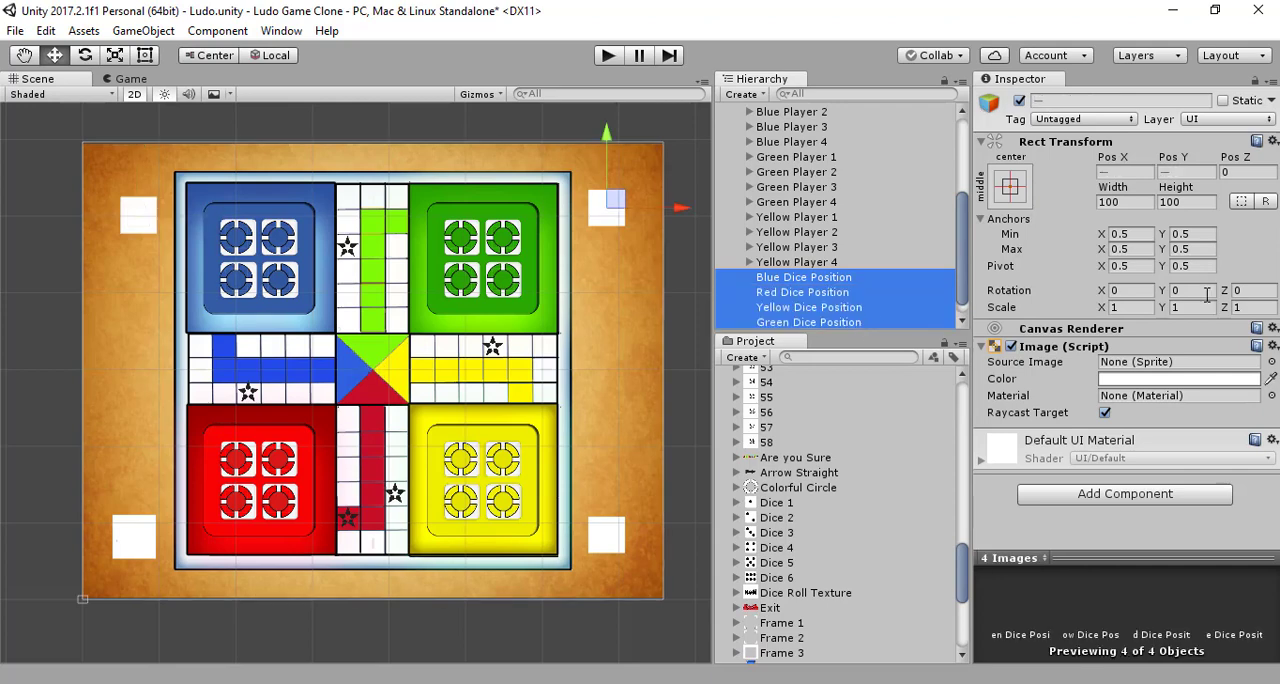
click(1220, 383)
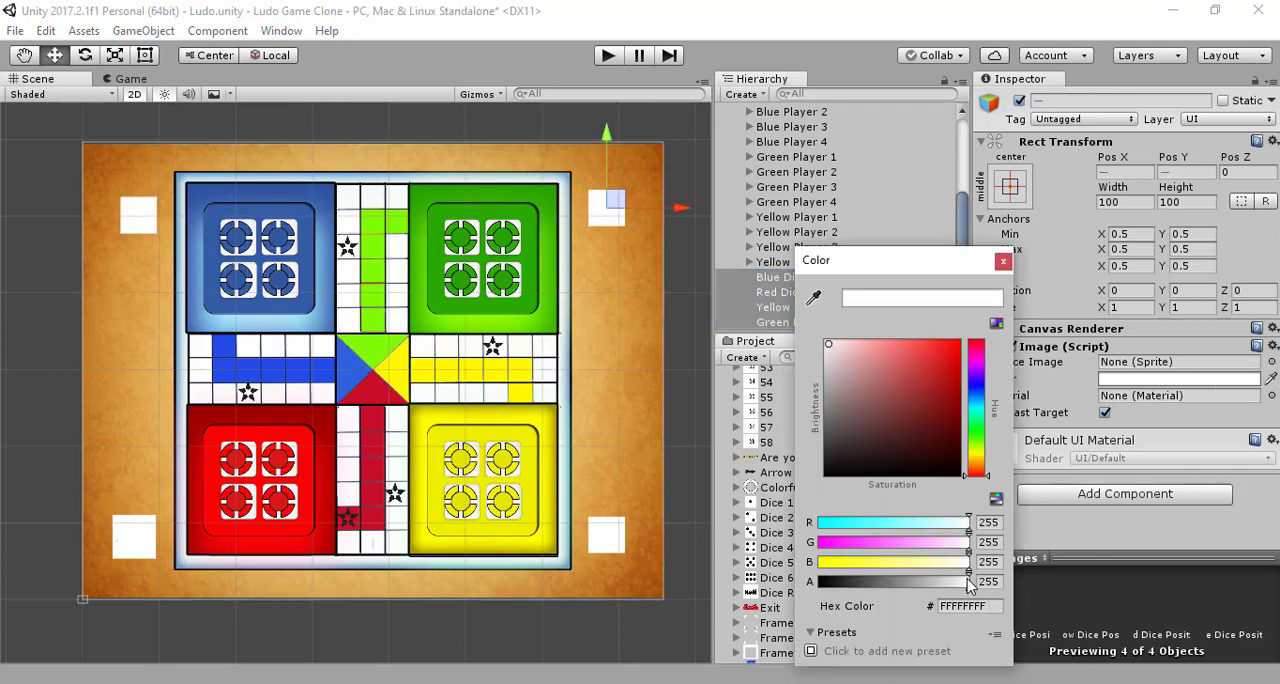
drag(968, 581, 762, 594)
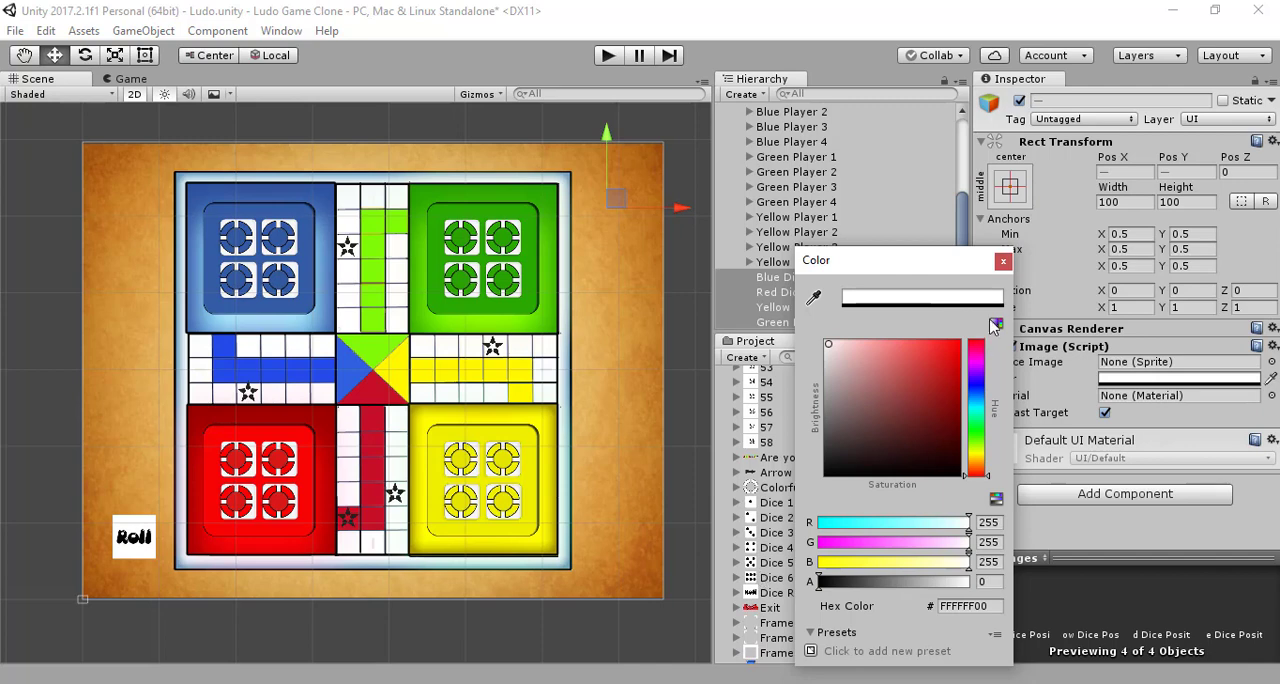
click(1003, 261)
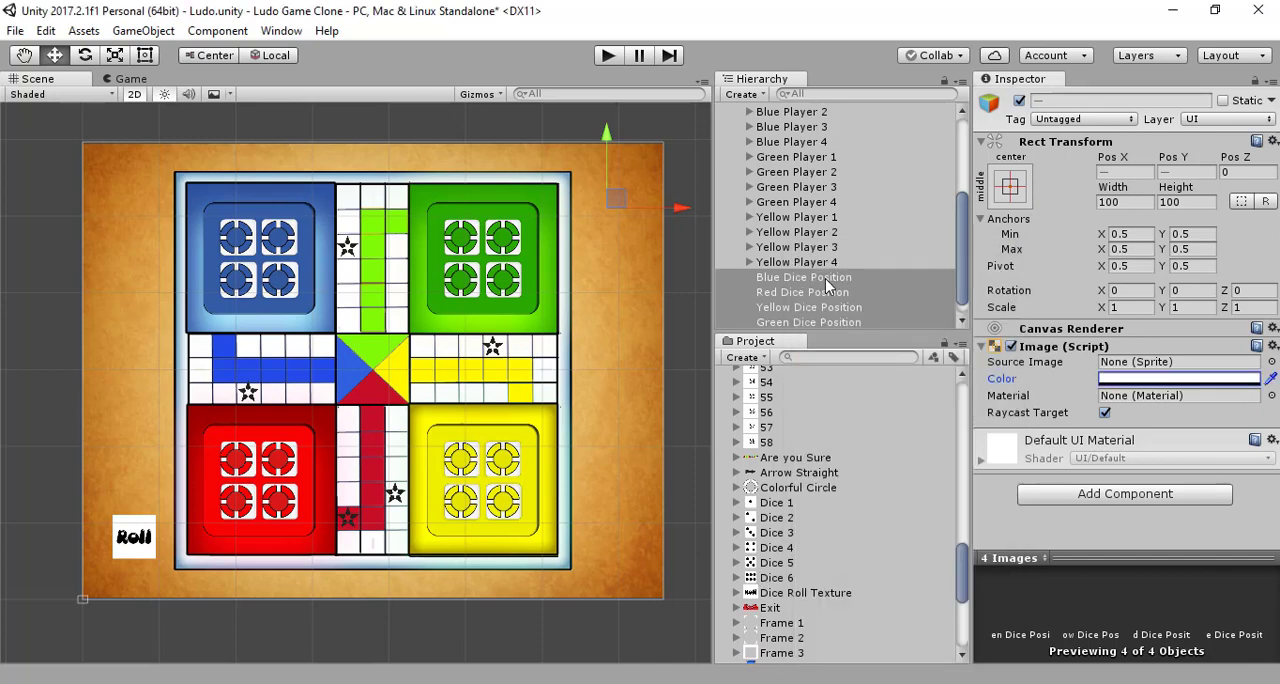
Step: Review the blue and green dice positions, the player objects and the Dice Roll Button's children in the scene hierarchy
click(825, 278)
scroll(827, 290, down, 1)
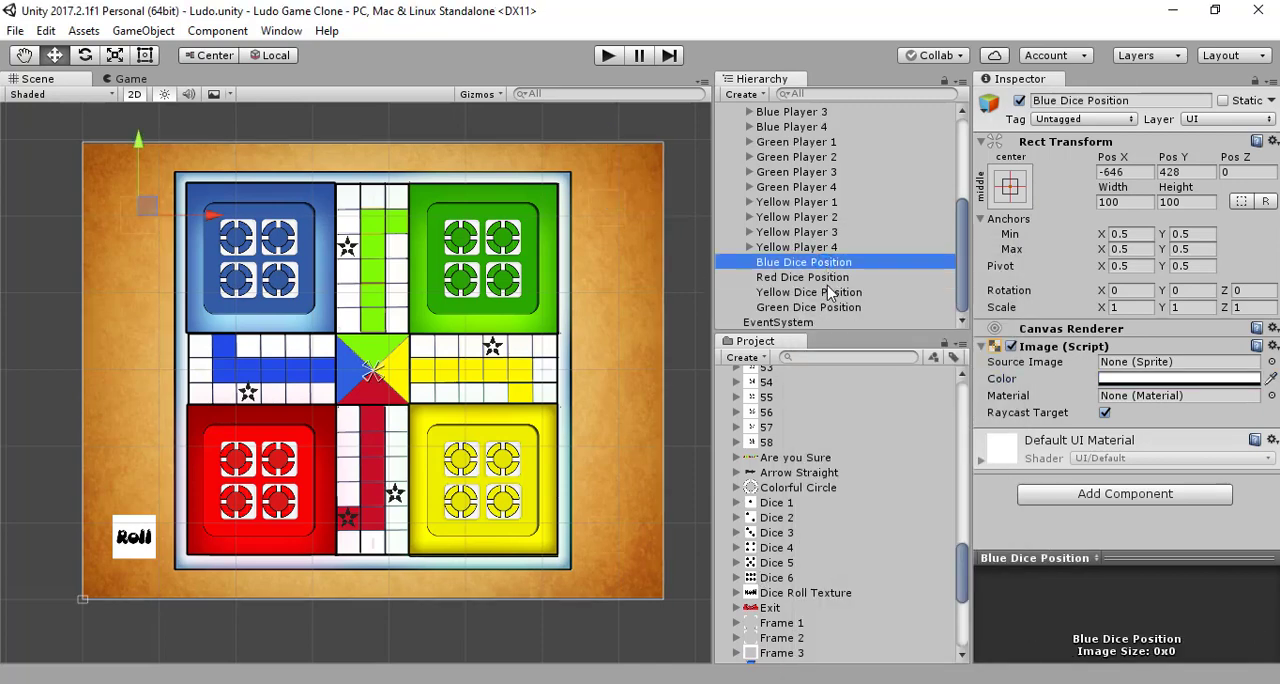
click(827, 309)
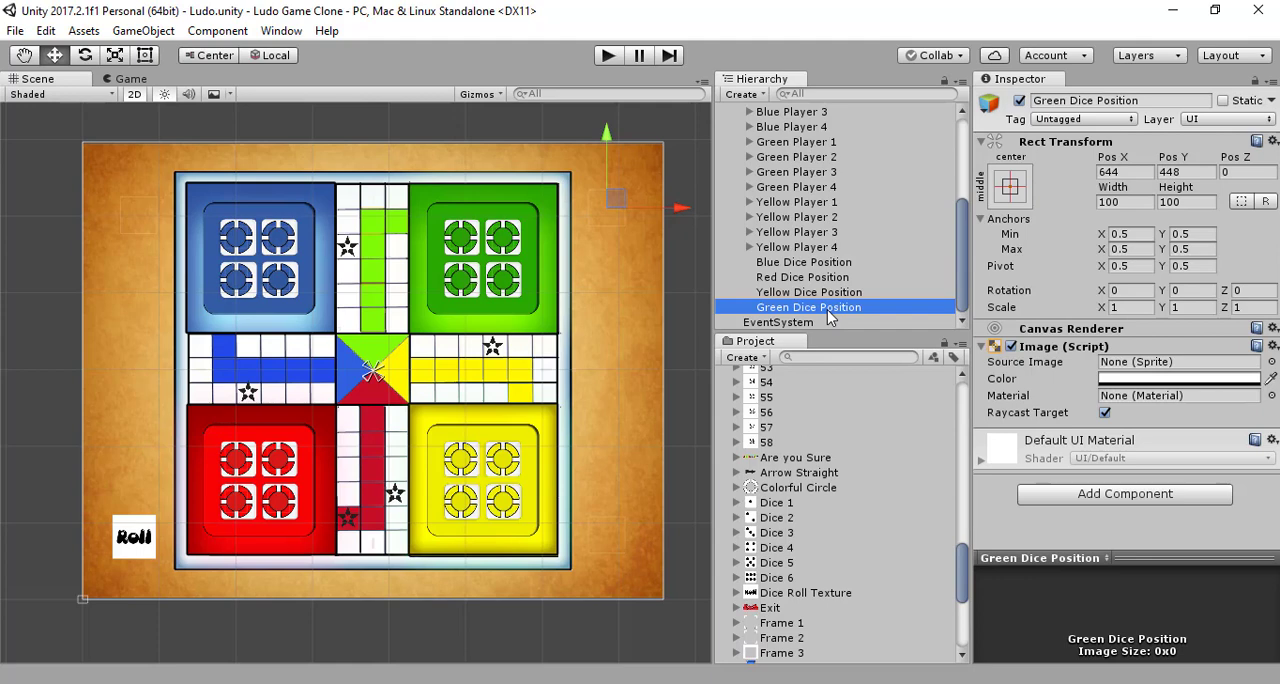
scroll(828, 317, up, 5)
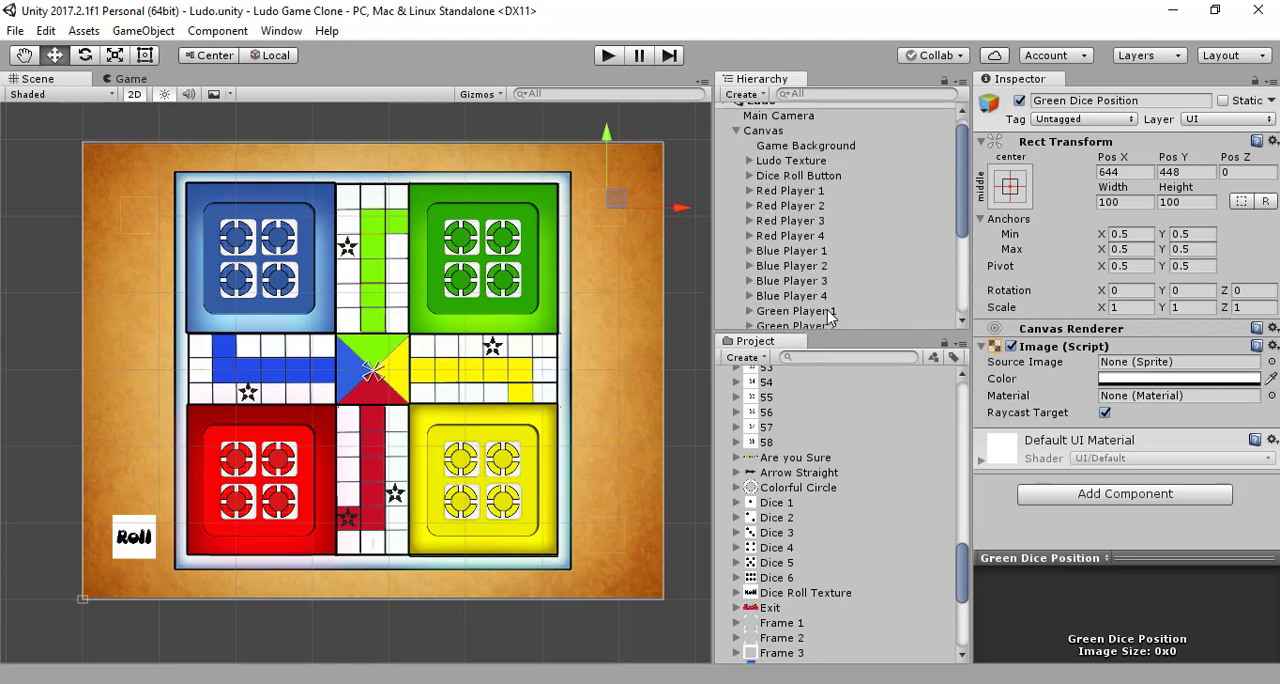
scroll(828, 317, down, 5)
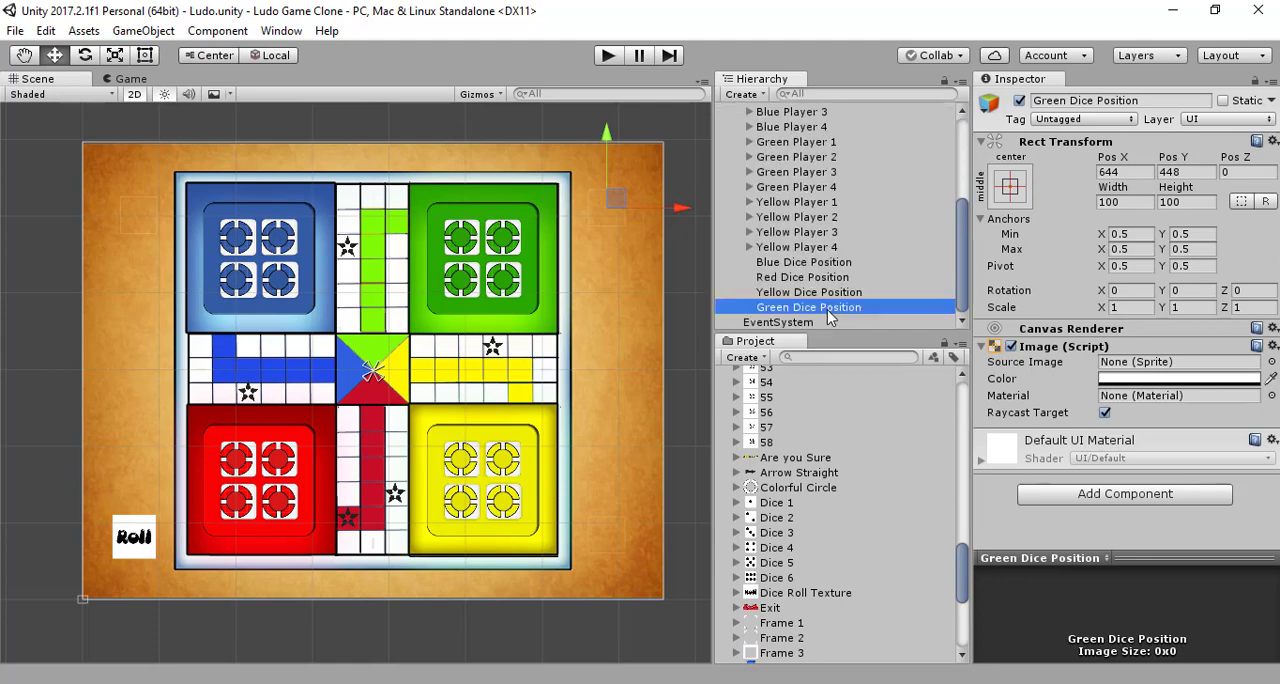
scroll(828, 317, up, 5)
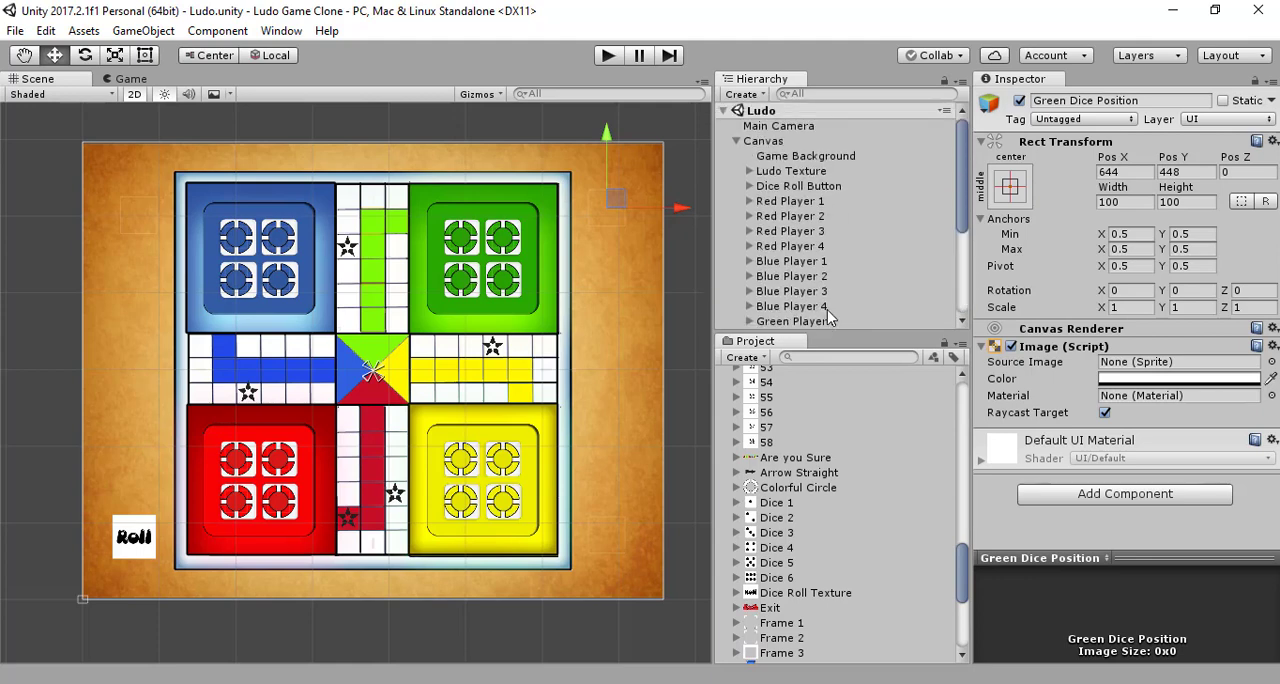
scroll(828, 317, down, 5)
scroll(828, 317, up, 5)
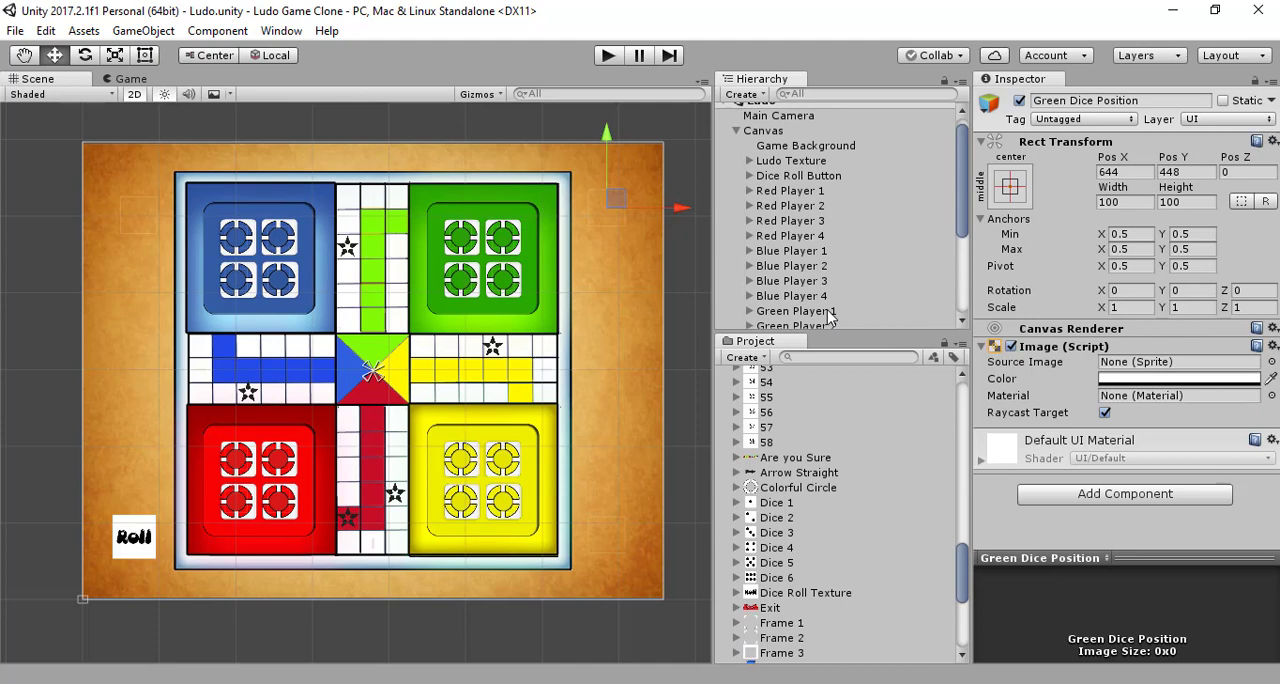
click(749, 176)
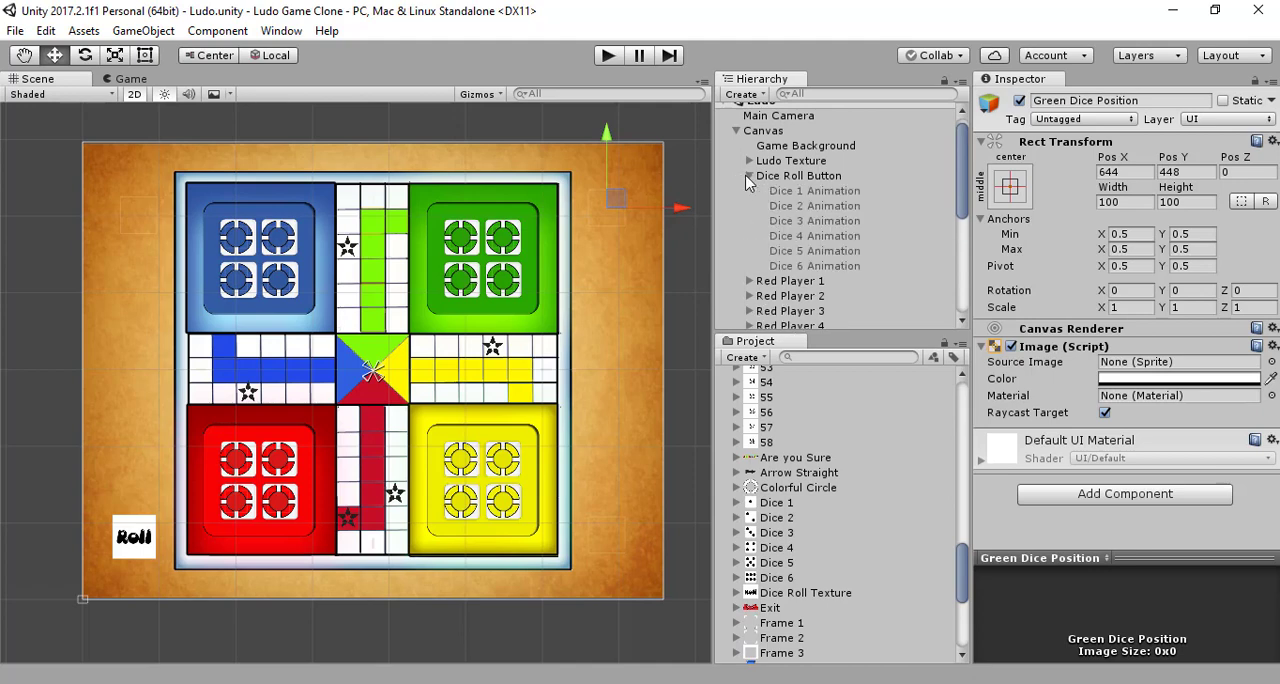
click(749, 176)
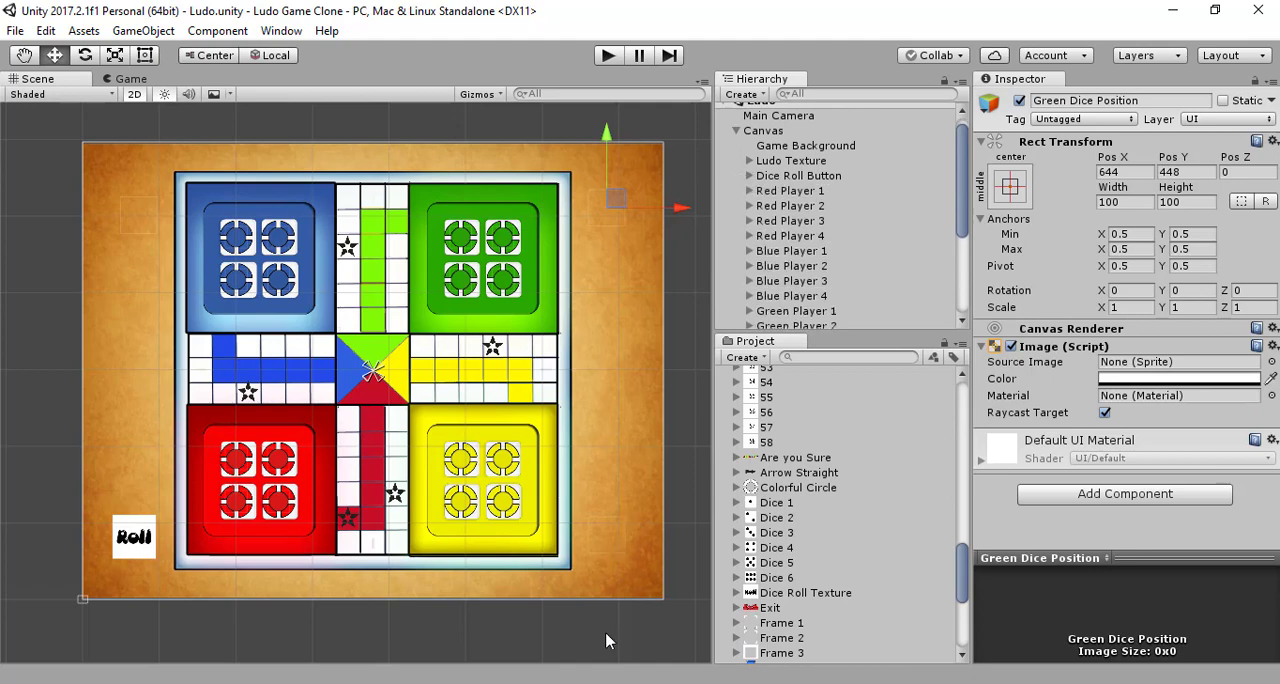
click(589, 683)
click(589, 683)
Step: Assign the Dice1_Animation controller from the Animation folder to the Animator of Dice 1 Animation under Dice Roll Button
click(750, 175)
click(792, 192)
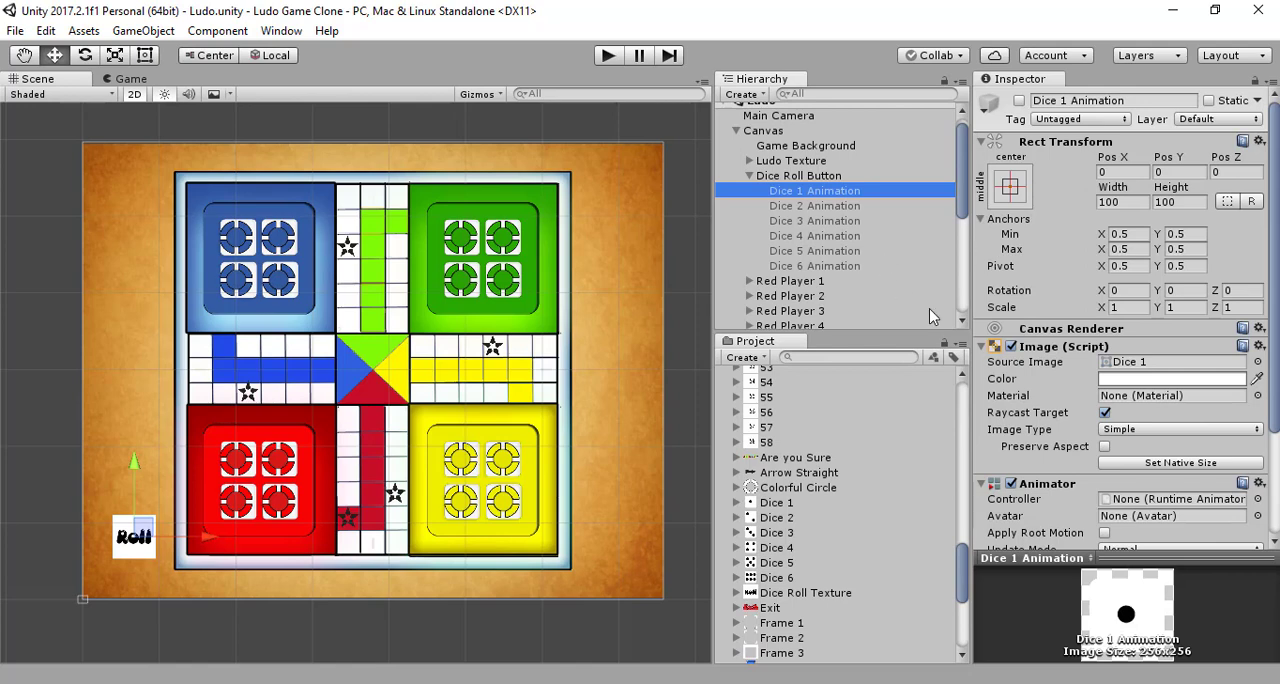
scroll(888, 445, up, 10)
scroll(888, 444, up, 8)
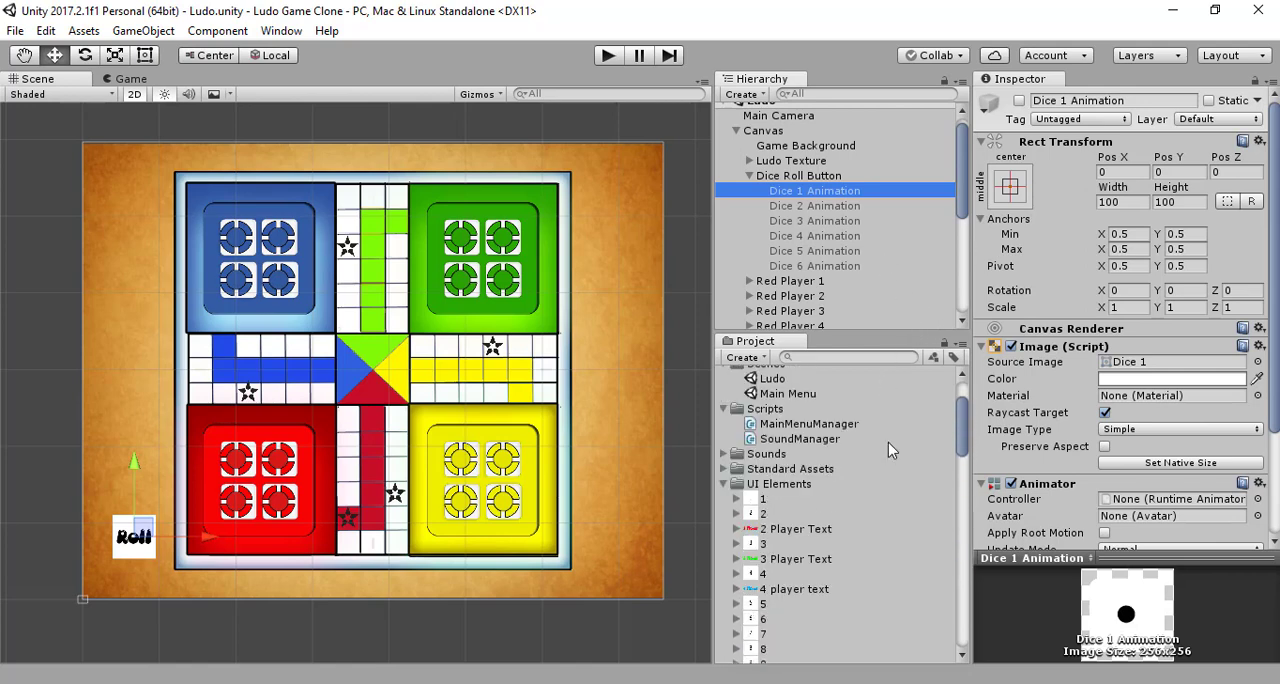
click(725, 484)
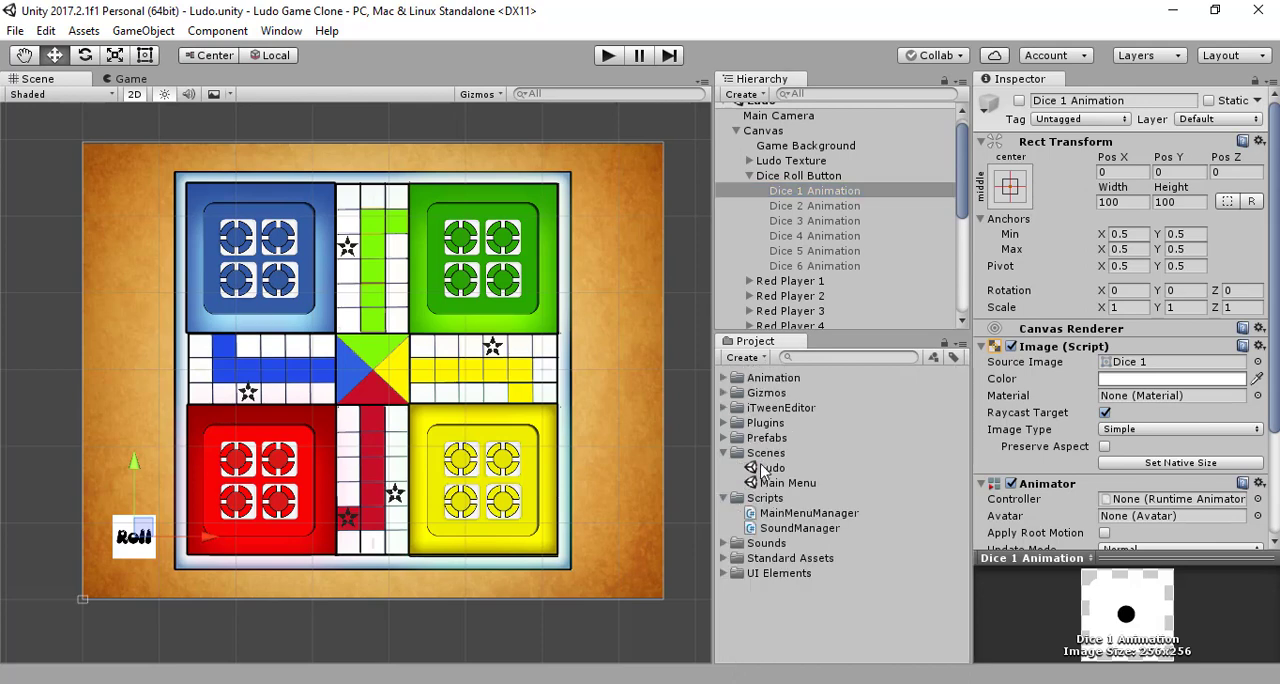
click(725, 378)
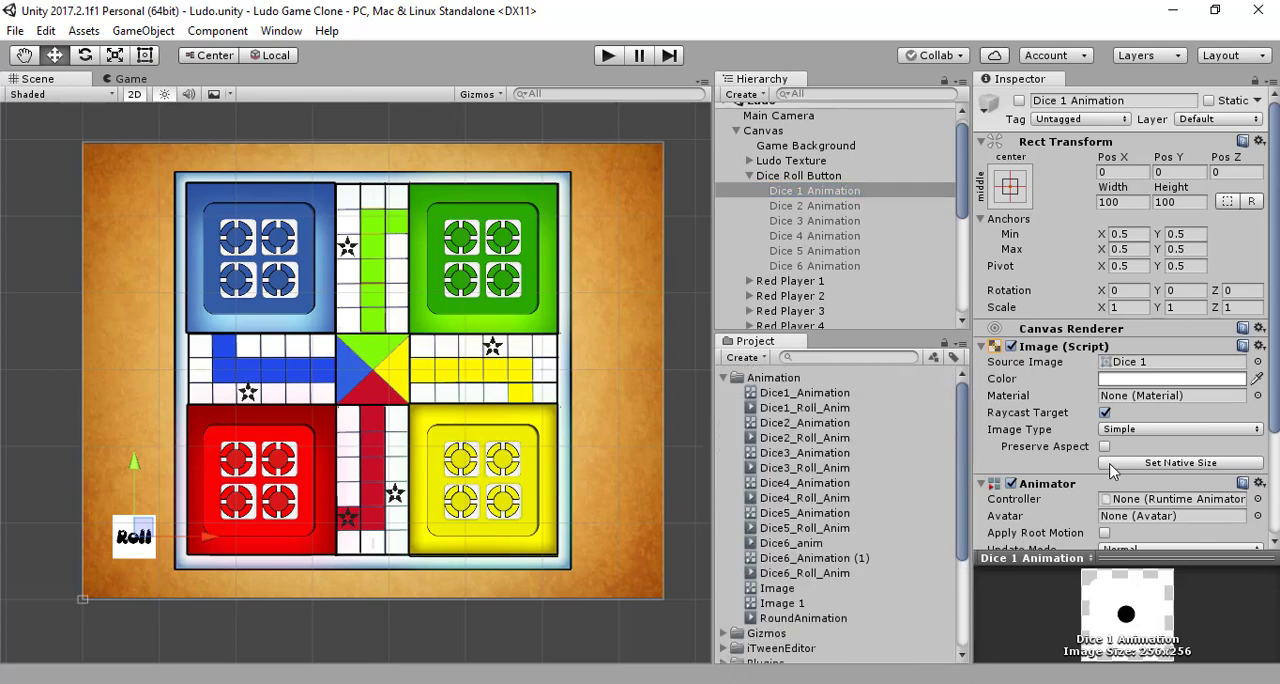
scroll(1115, 470, down, 3)
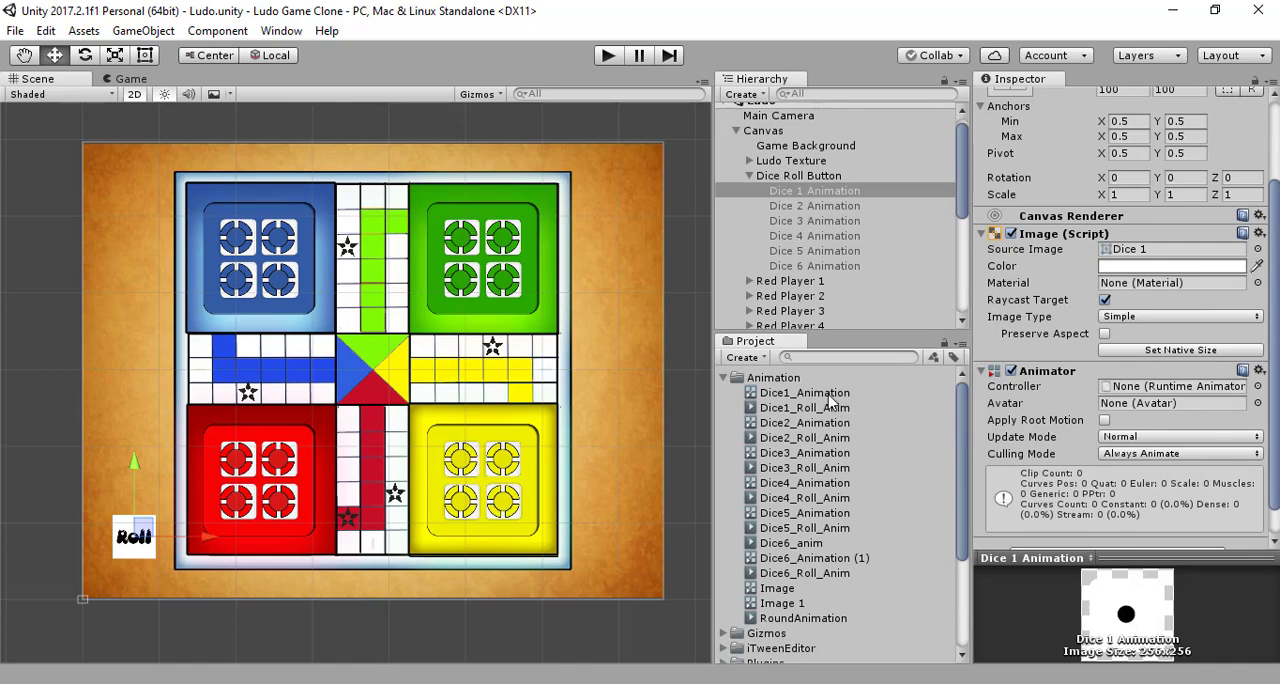
drag(1178, 415, 1201, 389)
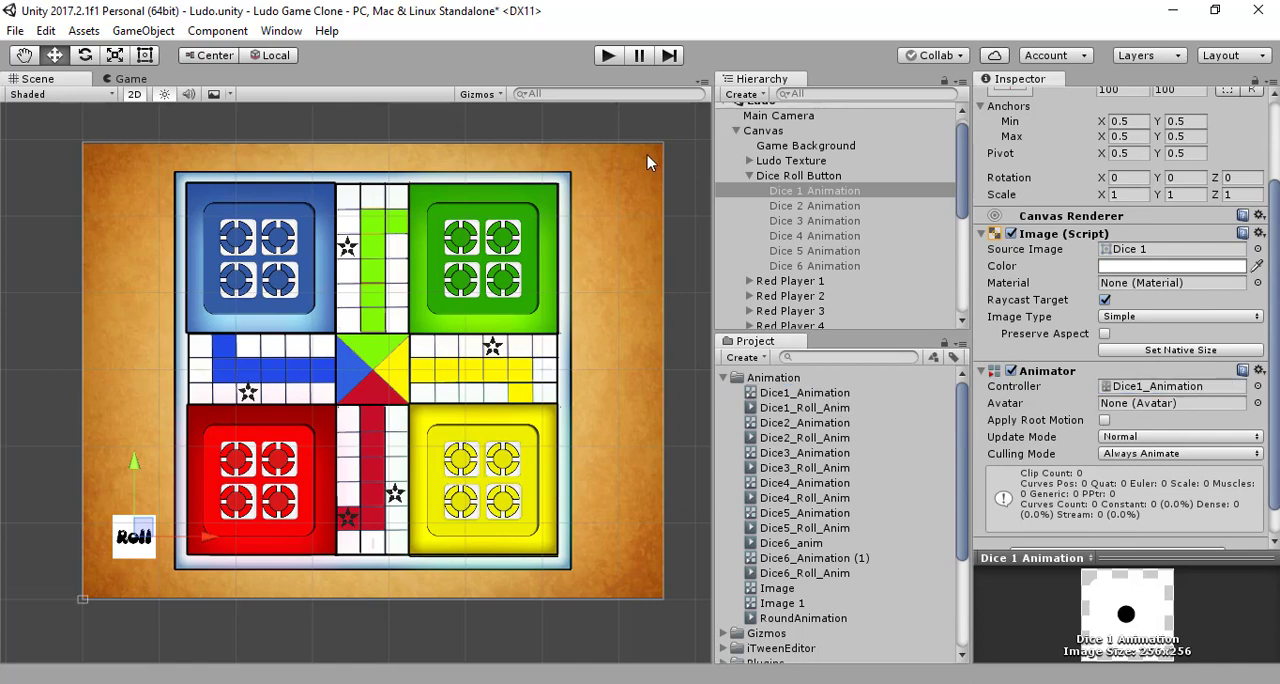
Step: Assign the Dice2_Animation and Dice3_Animation controllers to the Animators of Dice 2 Animation and Dice 3 Animation
click(788, 206)
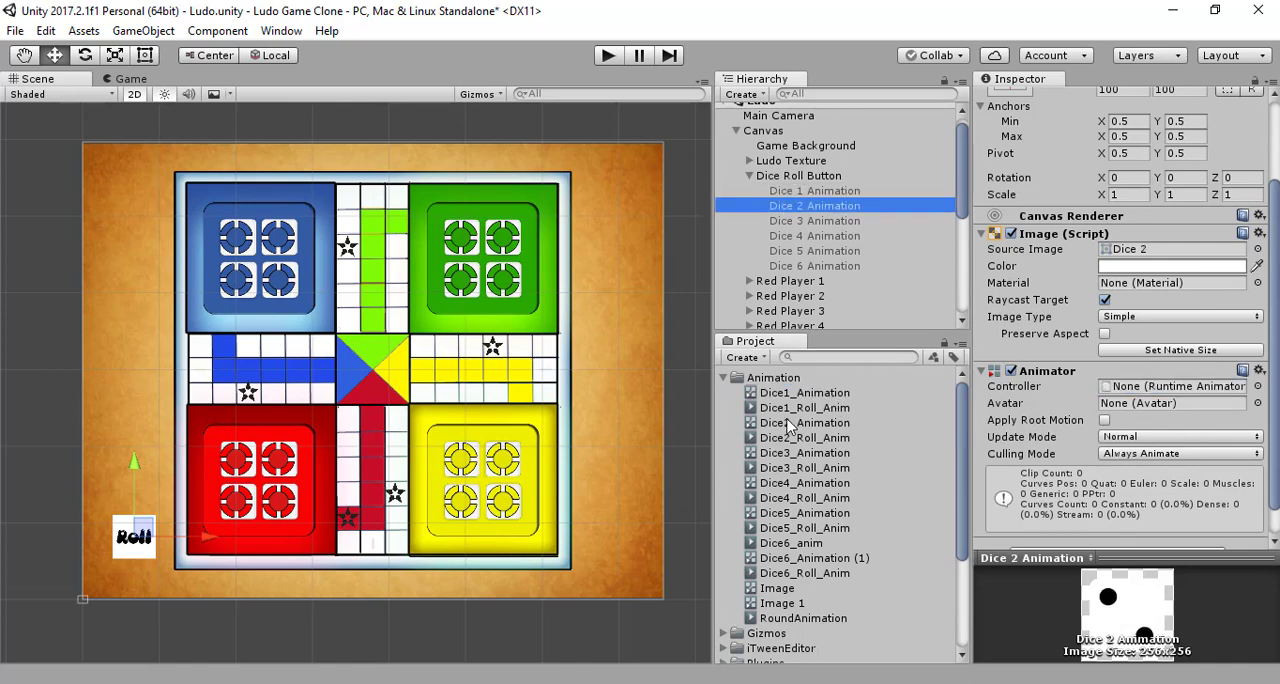
drag(788, 422, 1150, 387)
click(812, 221)
drag(800, 453, 1144, 387)
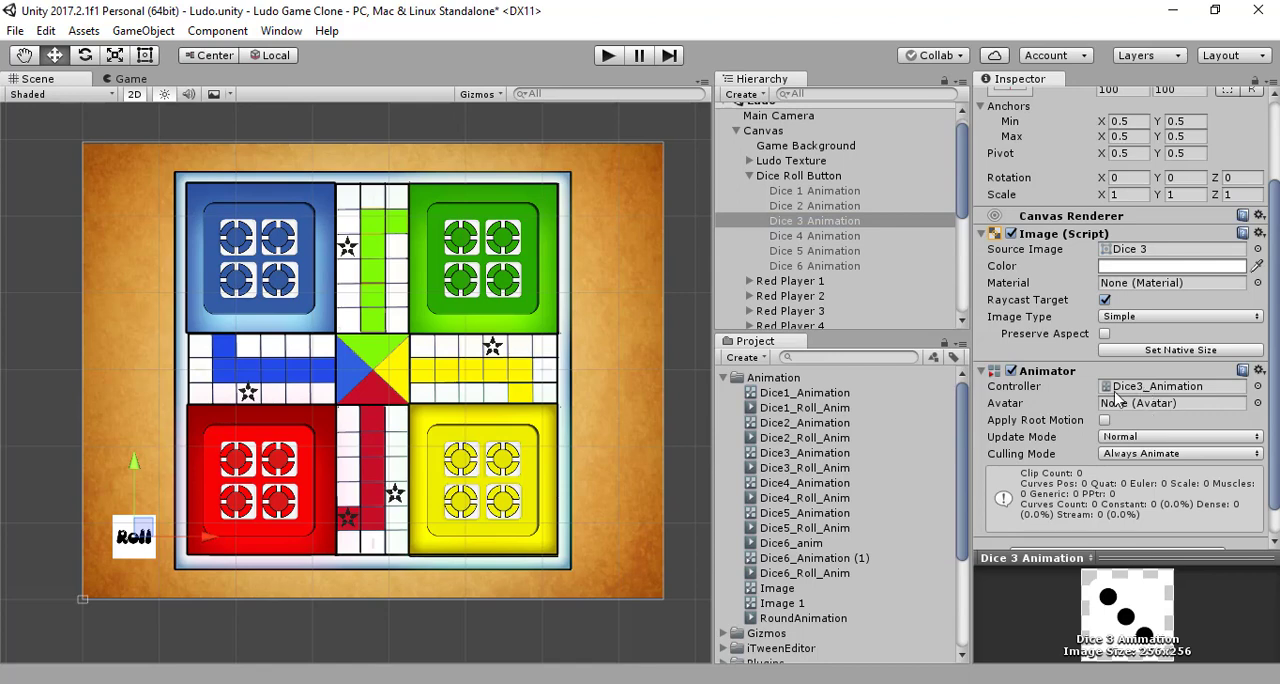
Step: Assign the Dice4_Animation and Dice5_Animation controllers to the Animators of Dice 4 Animation and Dice 5 Animation
click(836, 237)
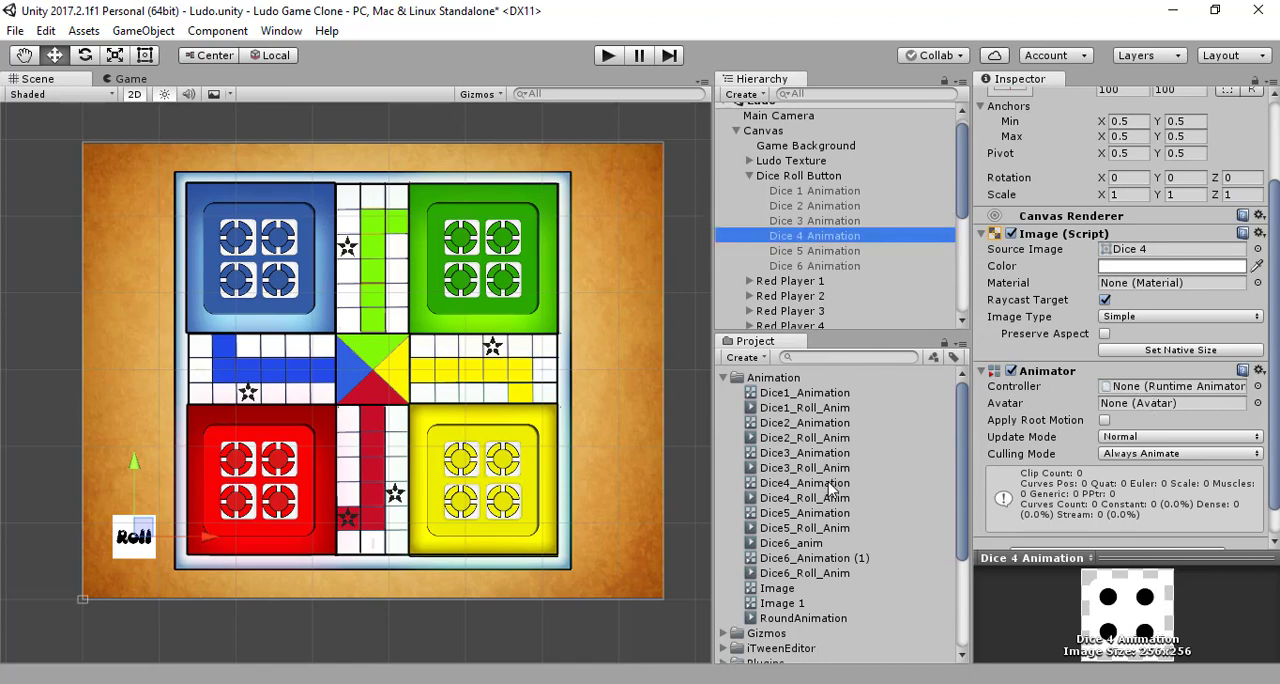
drag(830, 483, 1140, 388)
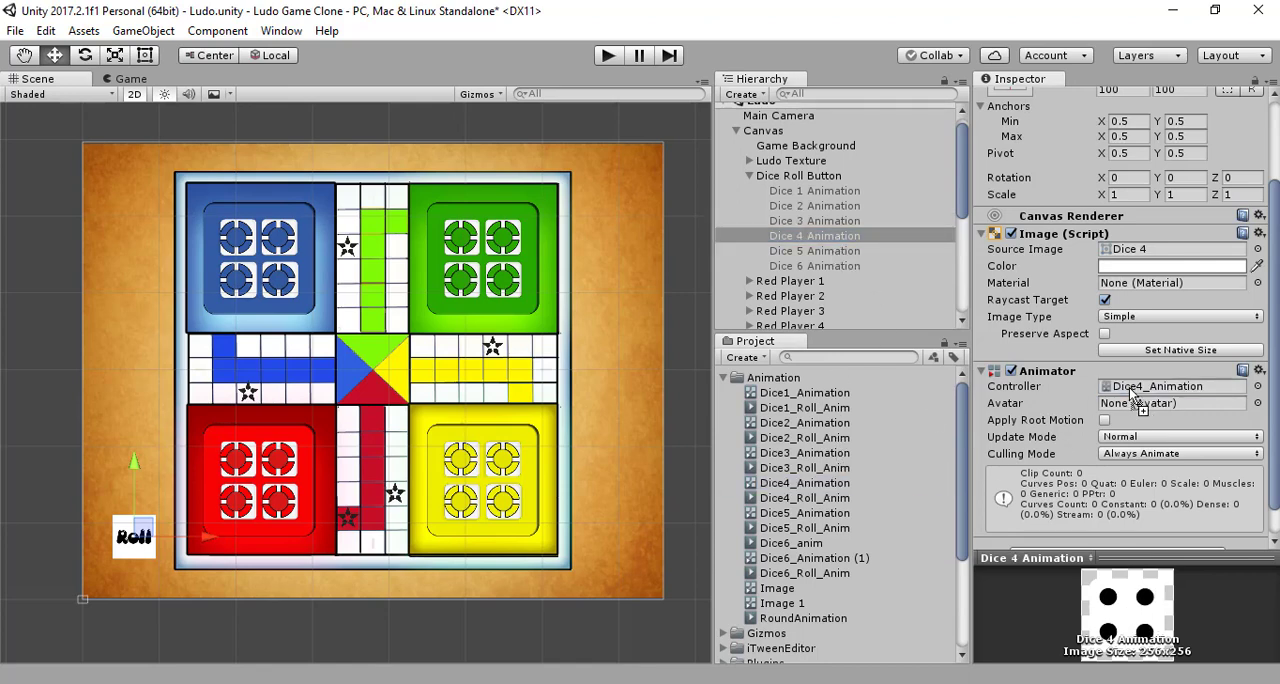
click(845, 251)
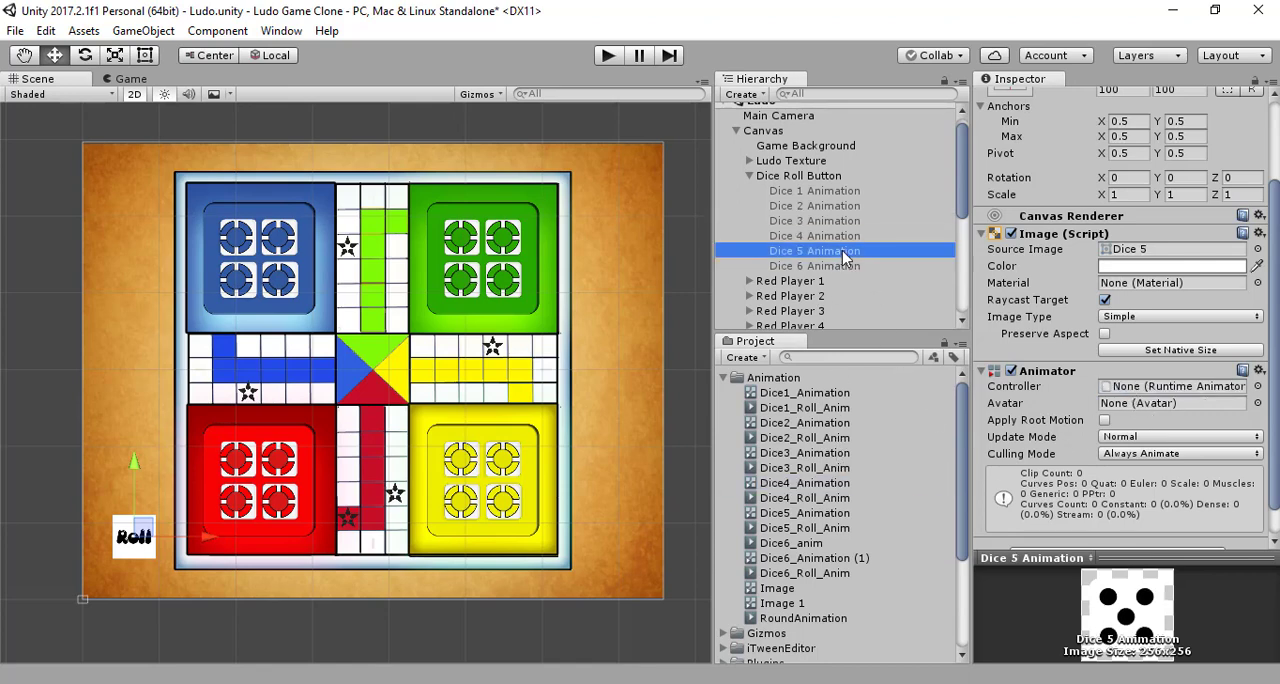
click(830, 514)
drag(843, 520, 1158, 392)
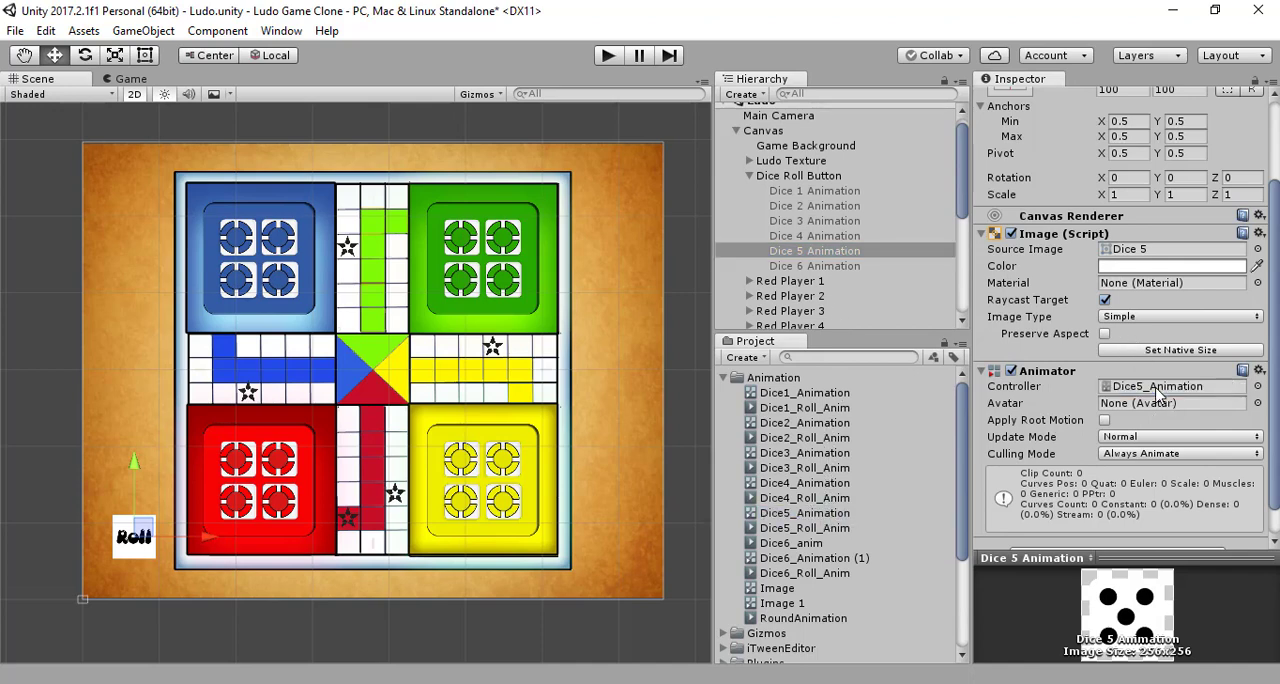
Step: Assign the controller named Image to the Animator of Dice 6 Animation
click(820, 266)
scroll(820, 310, down, 3)
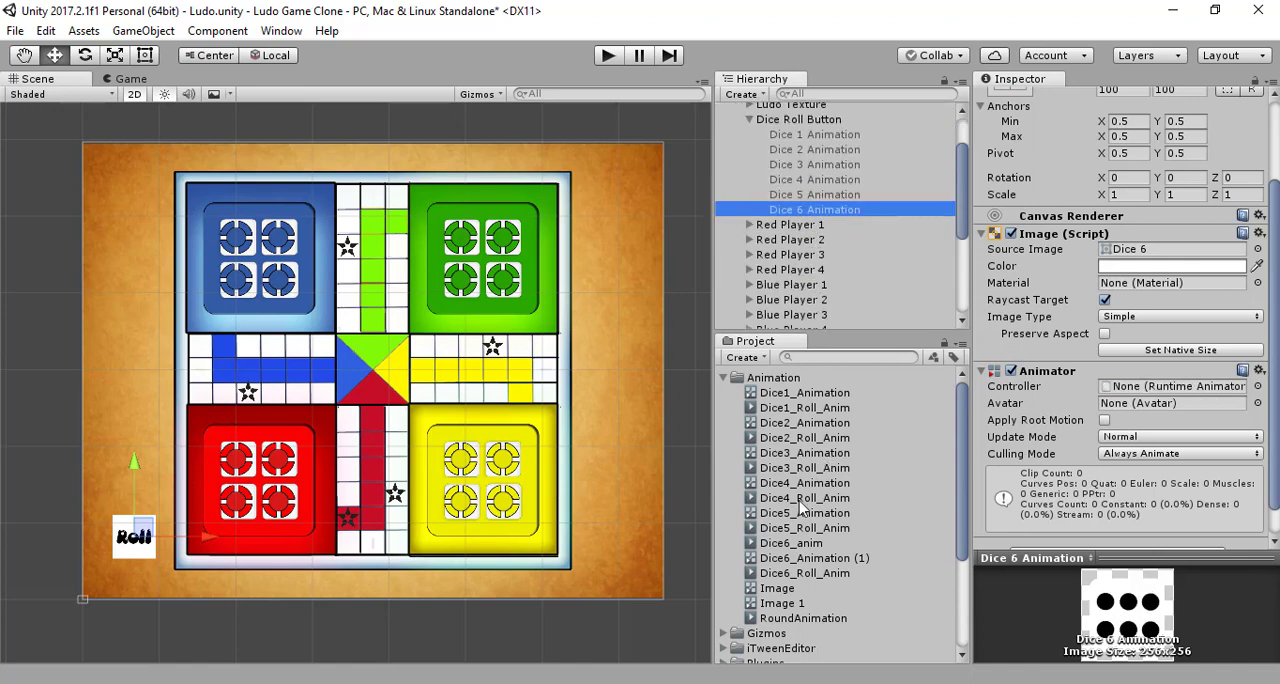
drag(770, 595, 1152, 393)
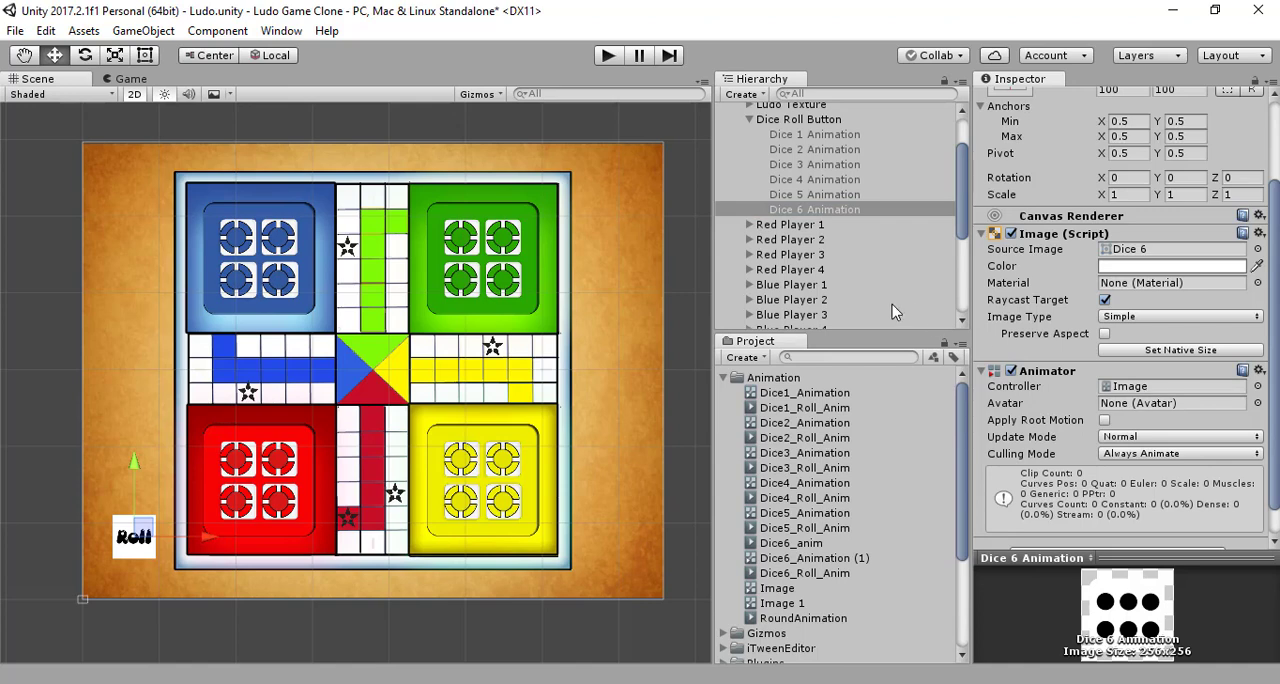
Step: Examine the Animator state graphs of the Dice 1 to Dice 6 Animation objects and compare their roll states
click(832, 136)
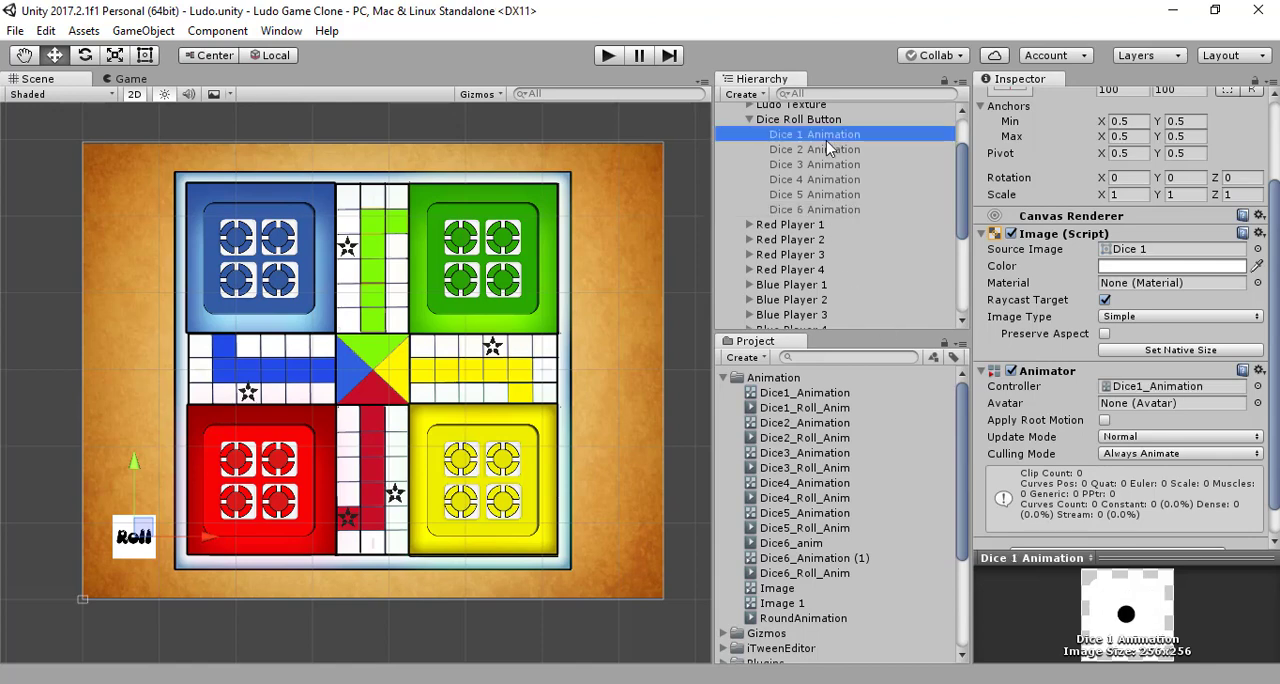
click(280, 31)
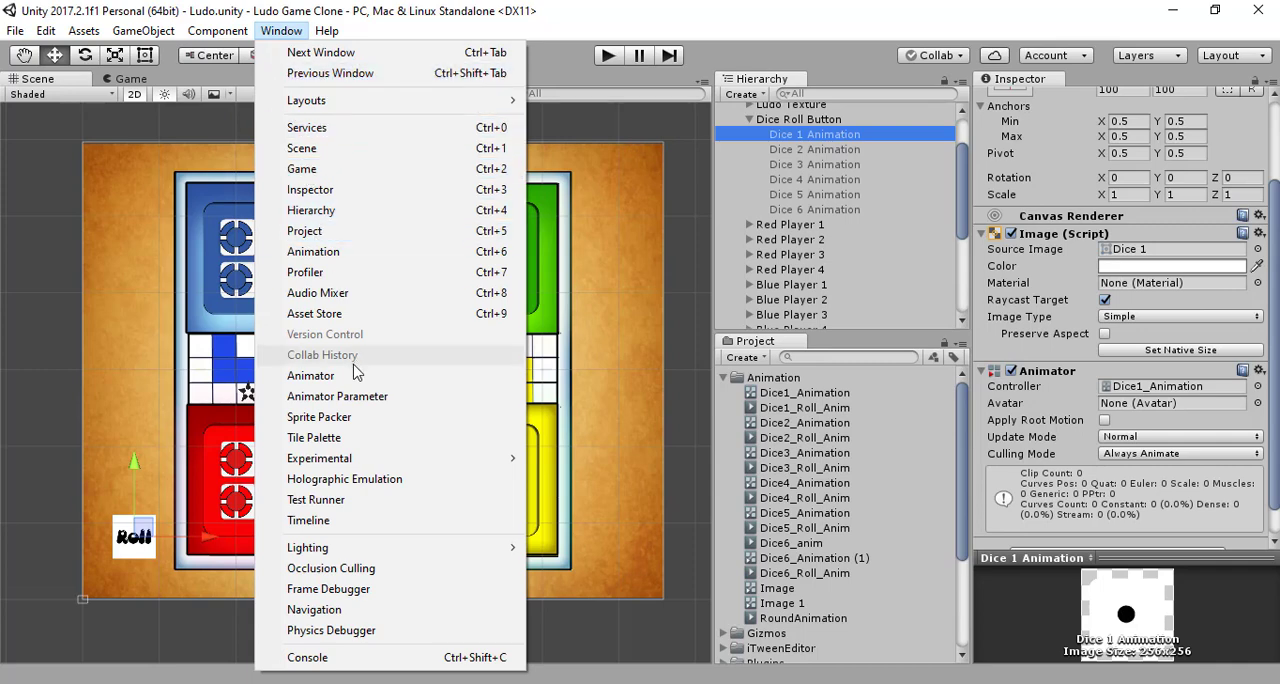
click(311, 375)
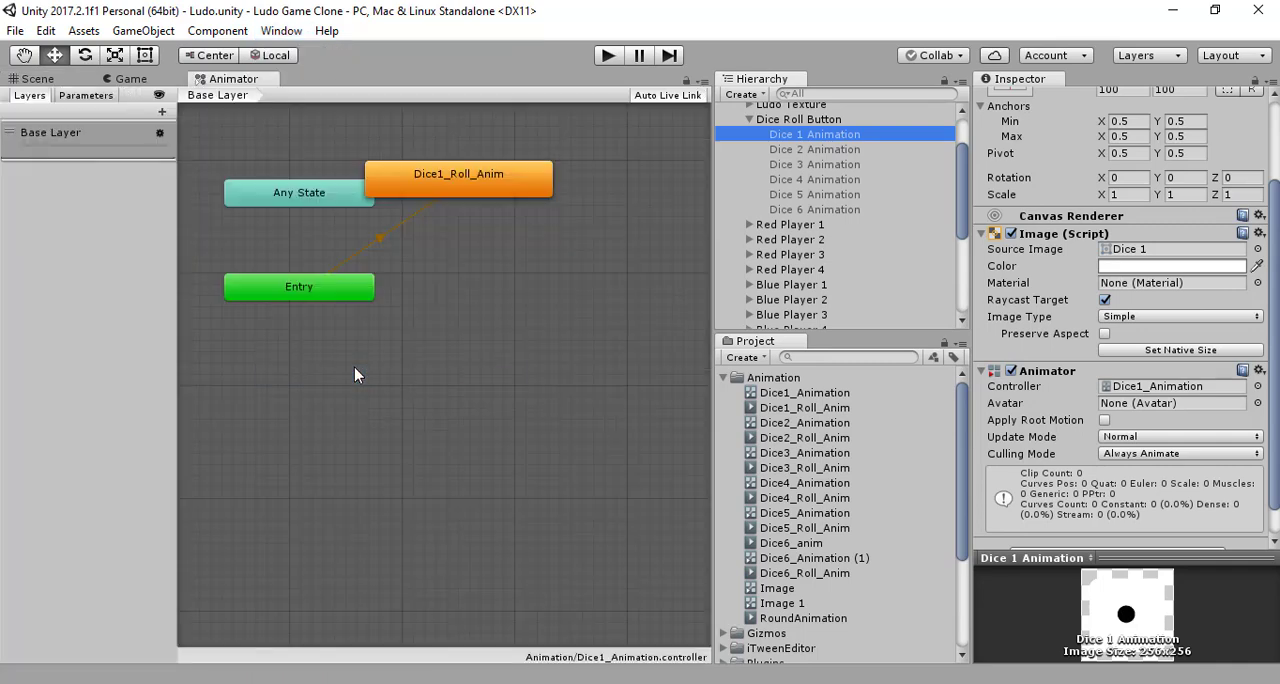
click(859, 149)
click(840, 165)
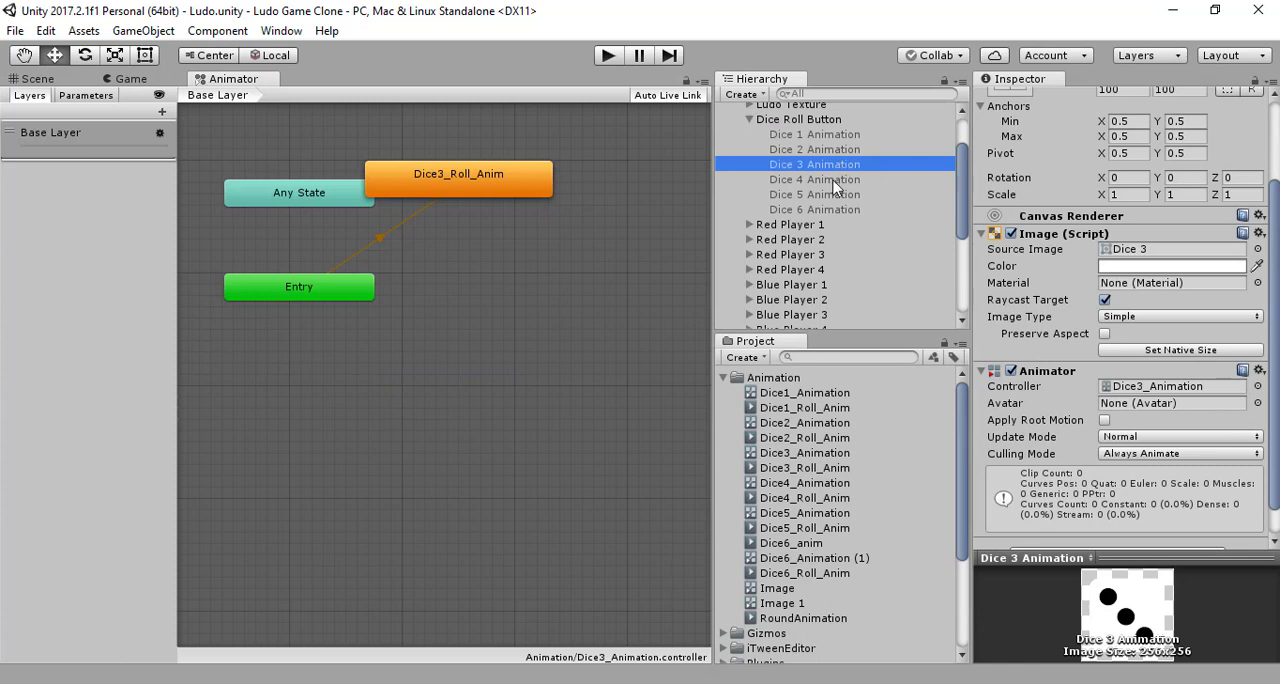
click(834, 180)
click(835, 195)
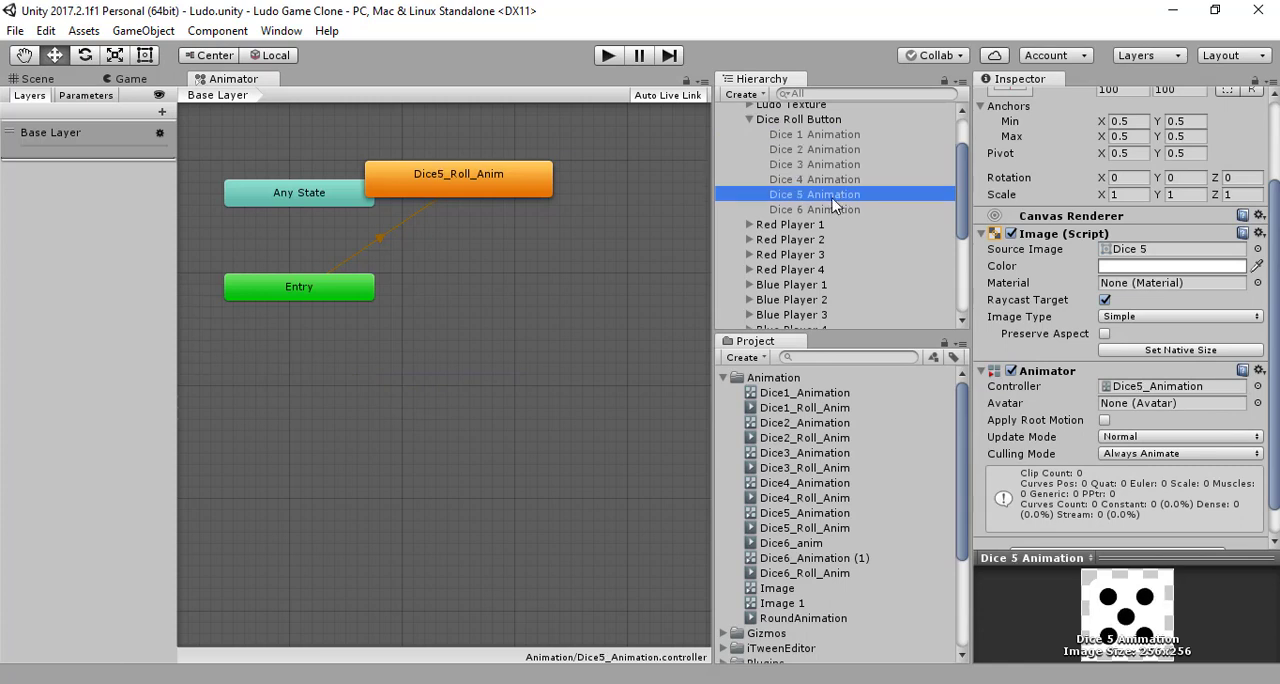
click(834, 211)
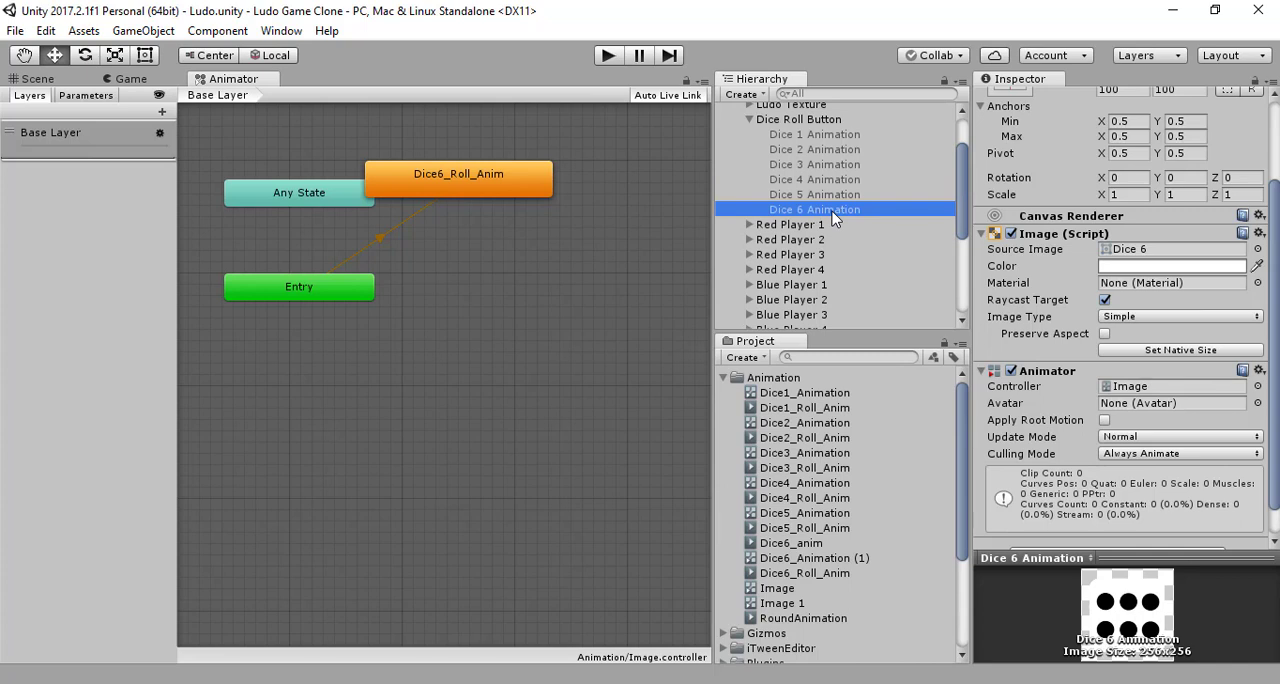
click(820, 150)
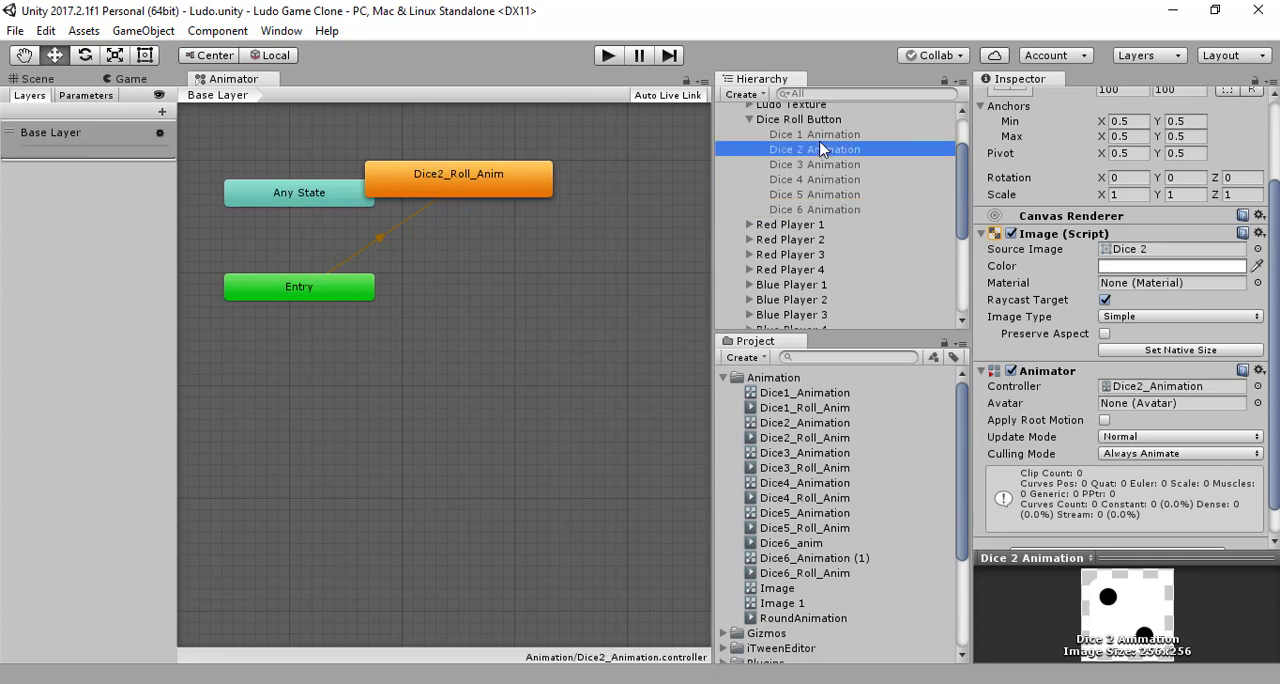
click(826, 136)
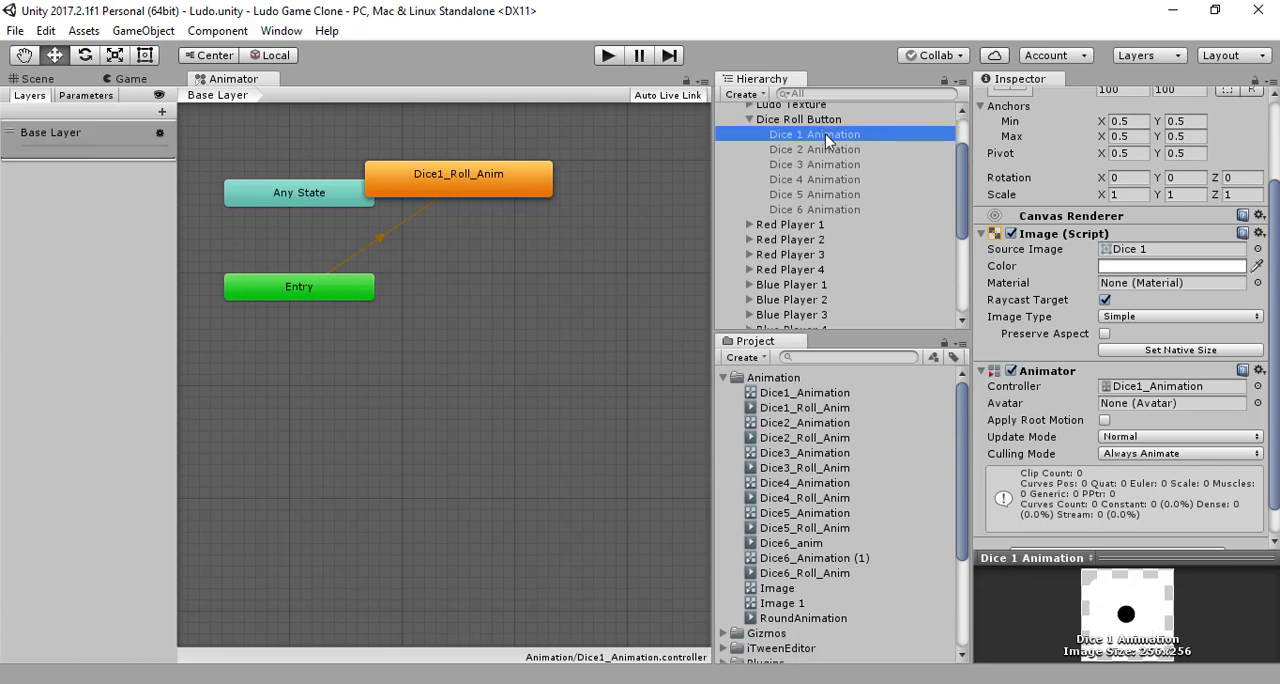
click(834, 160)
click(832, 149)
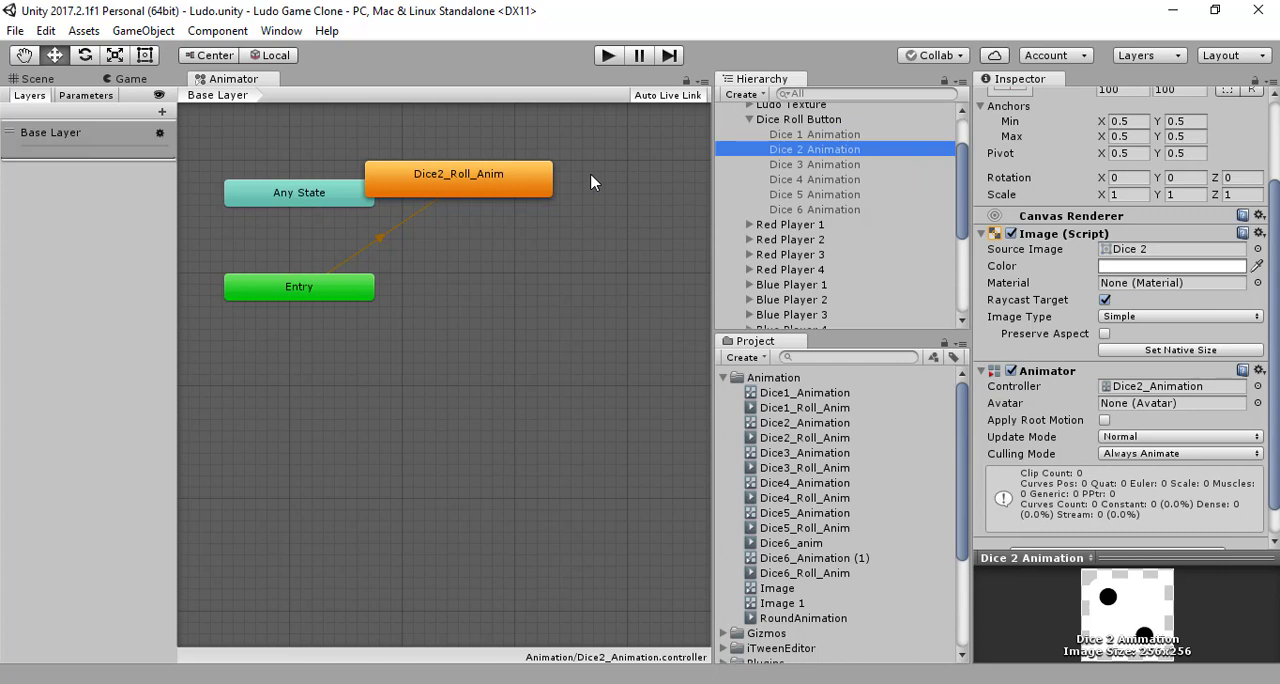
click(815, 136)
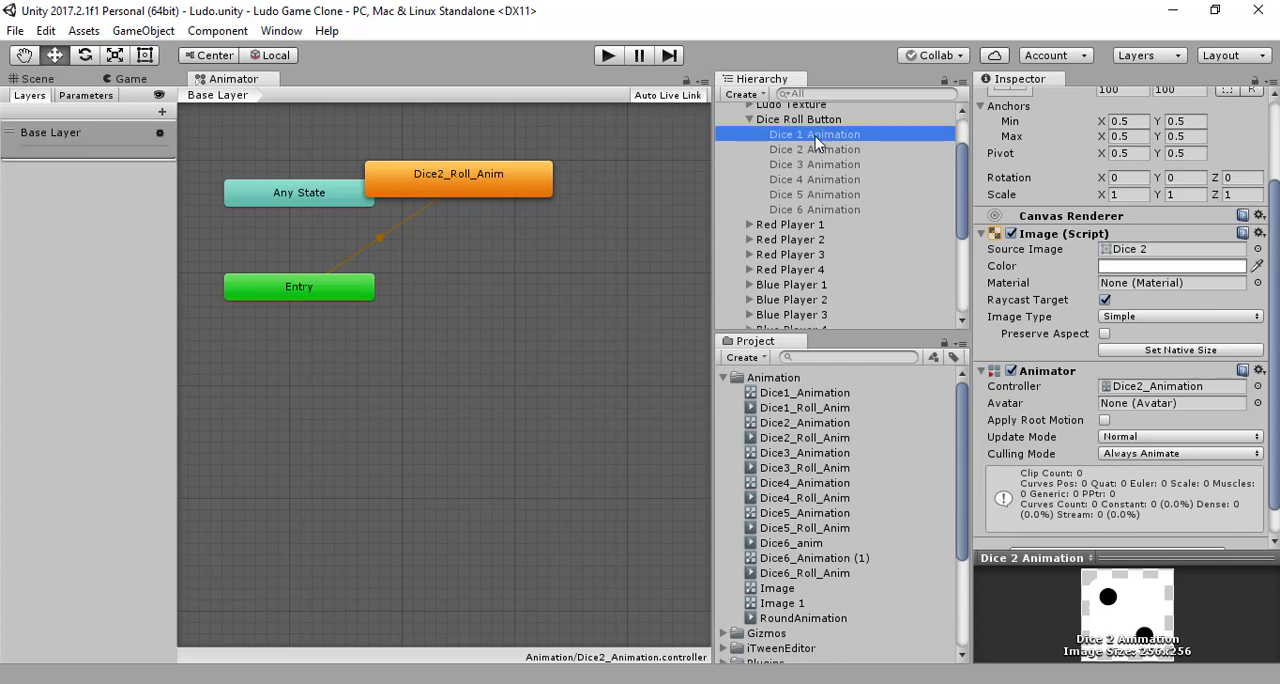
click(826, 209)
click(790, 138)
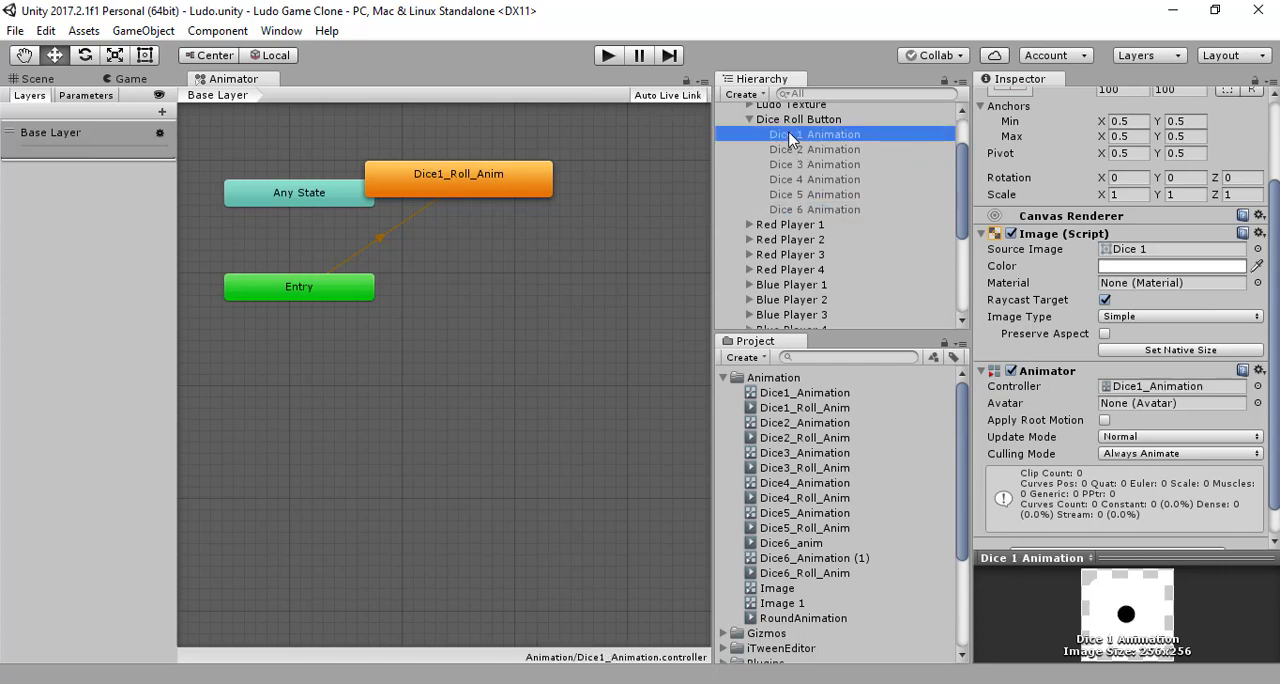
Step: Open the Dice1_Roll_Anim clip of Dice 1 Animation for keyframe editing and expand its Image.Sprite track
click(37, 78)
click(281, 31)
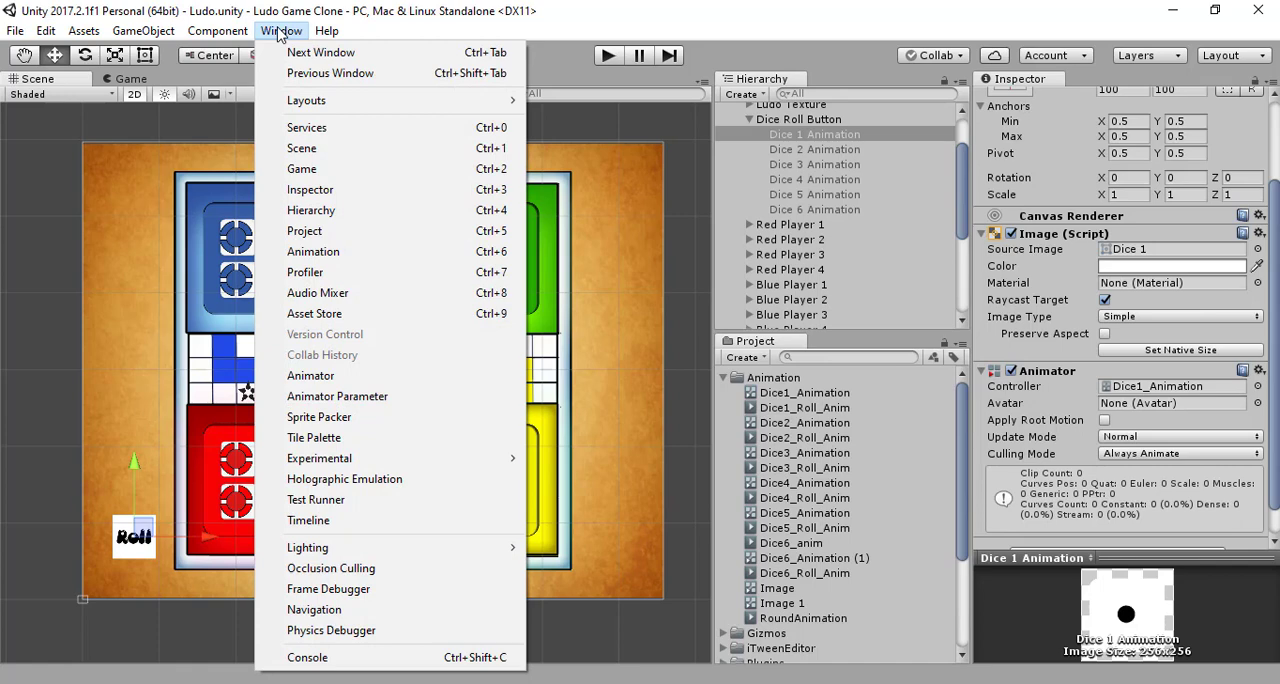
click(393, 249)
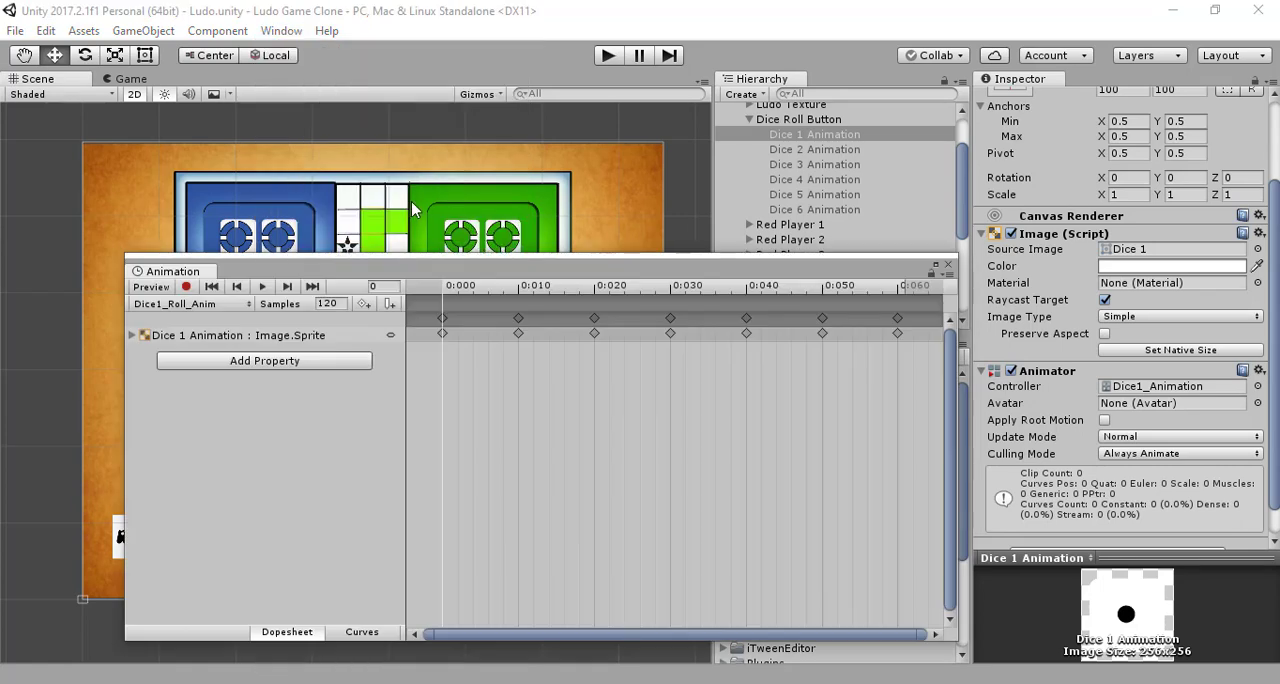
click(181, 336)
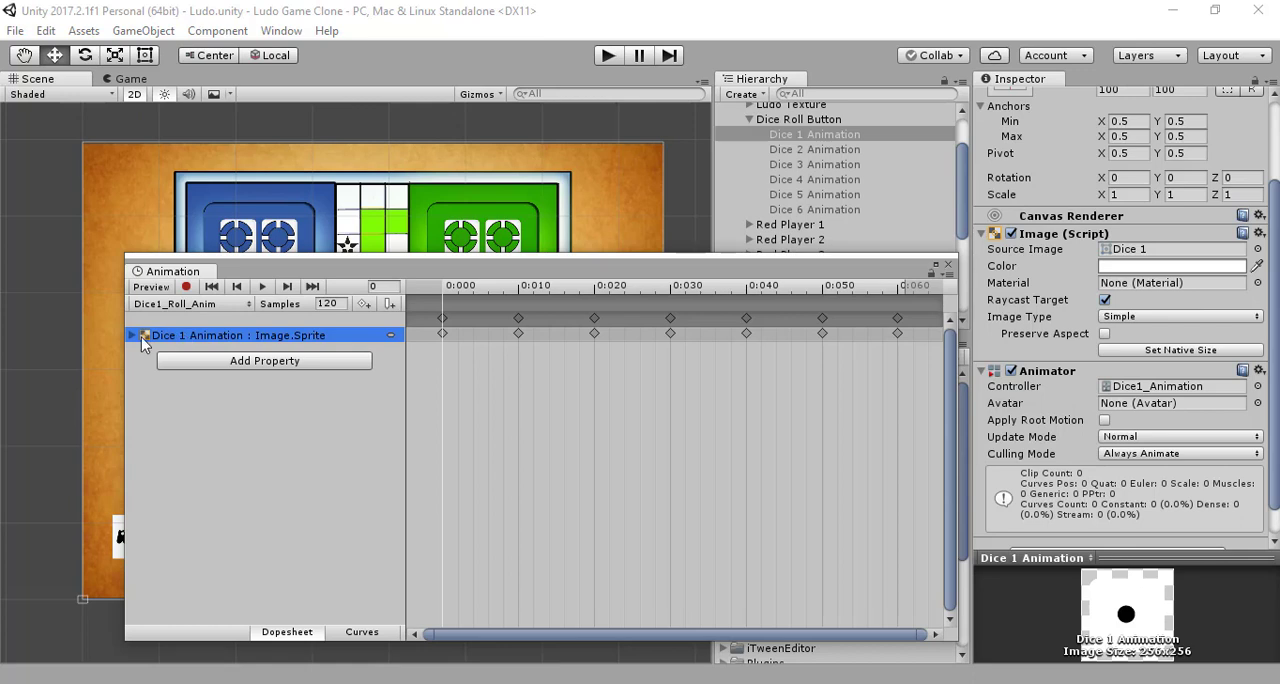
click(132, 336)
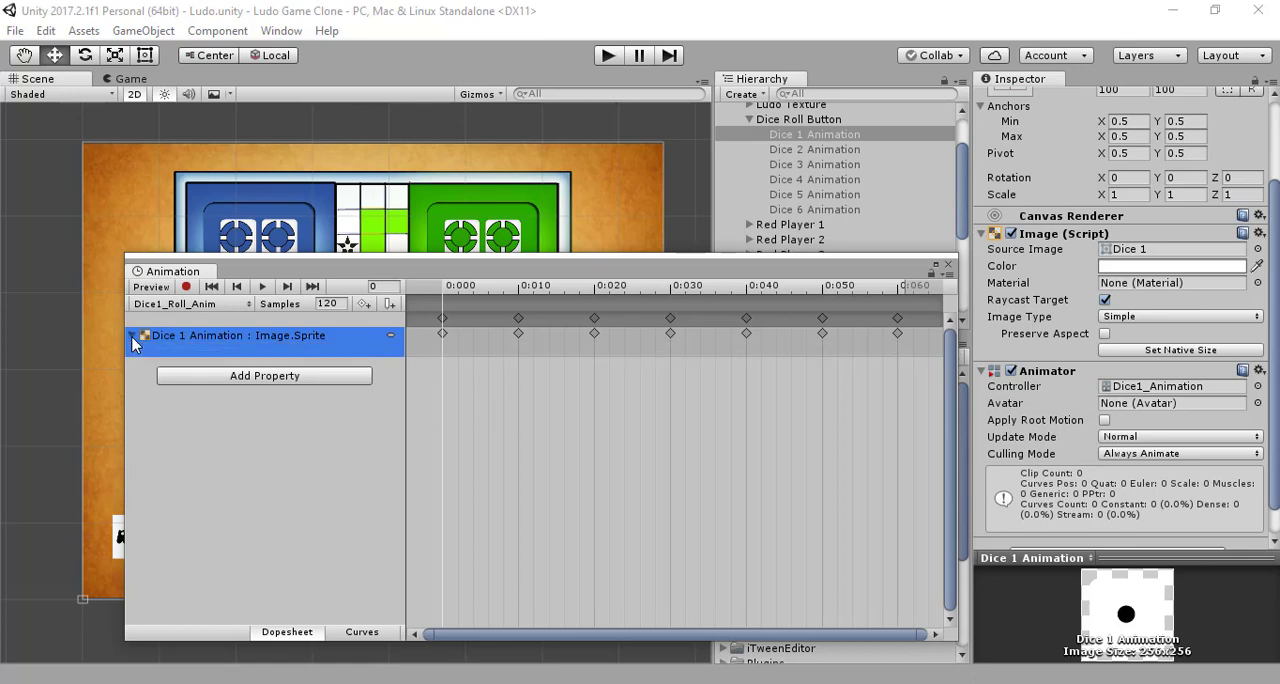
click(132, 336)
drag(358, 270, 272, 234)
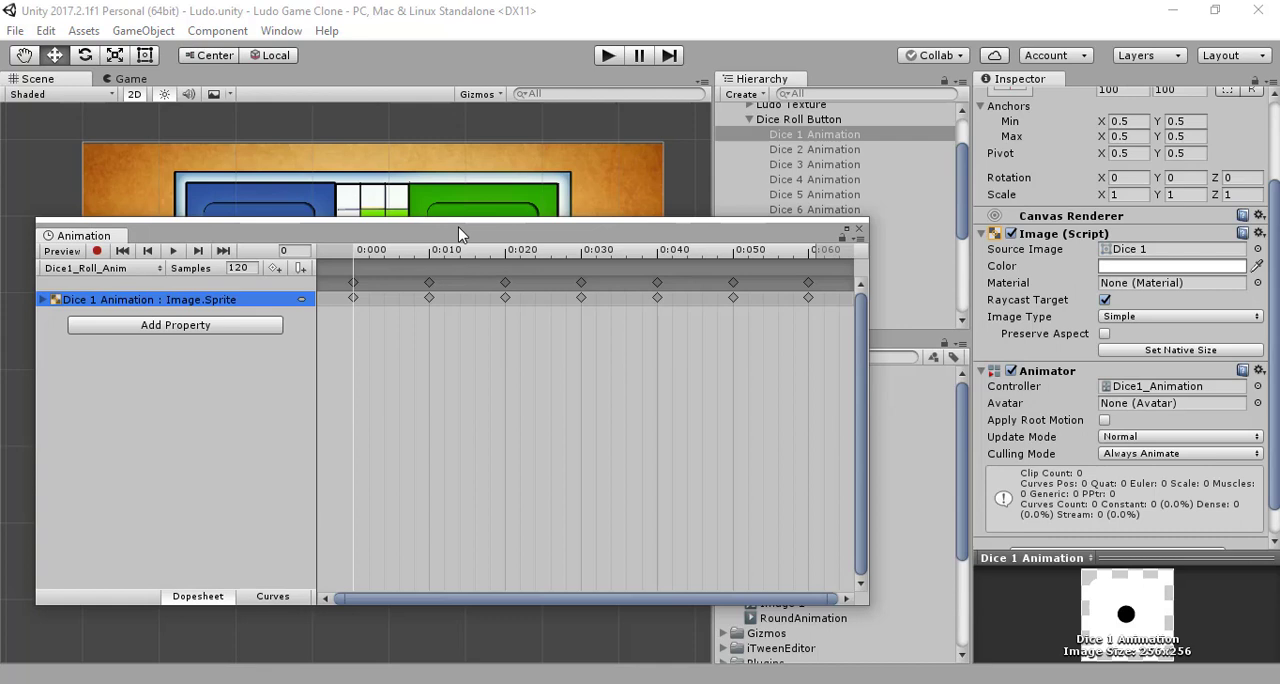
click(43, 300)
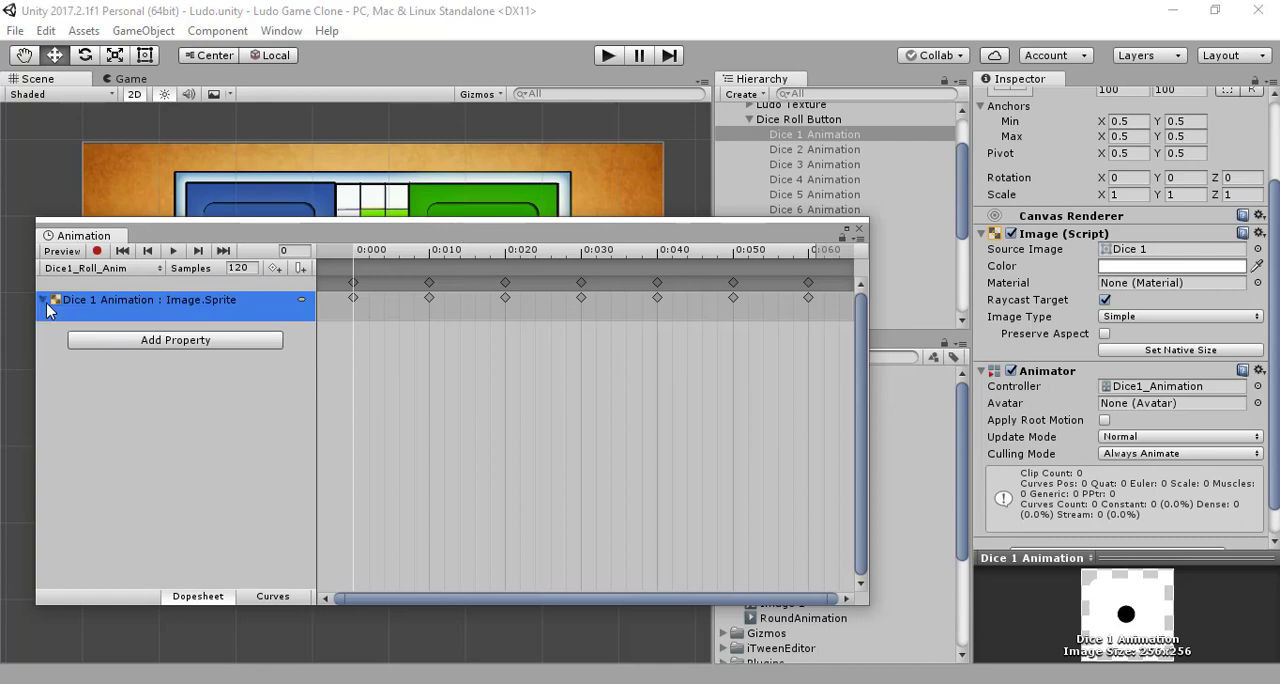
Step: Place the Dice 1 sprite from UI Elements on the Image.Sprite track of Dice1_Roll_Anim at the 0:060 keyframe
drag(645, 240, 655, 153)
scroll(930, 440, down, 5)
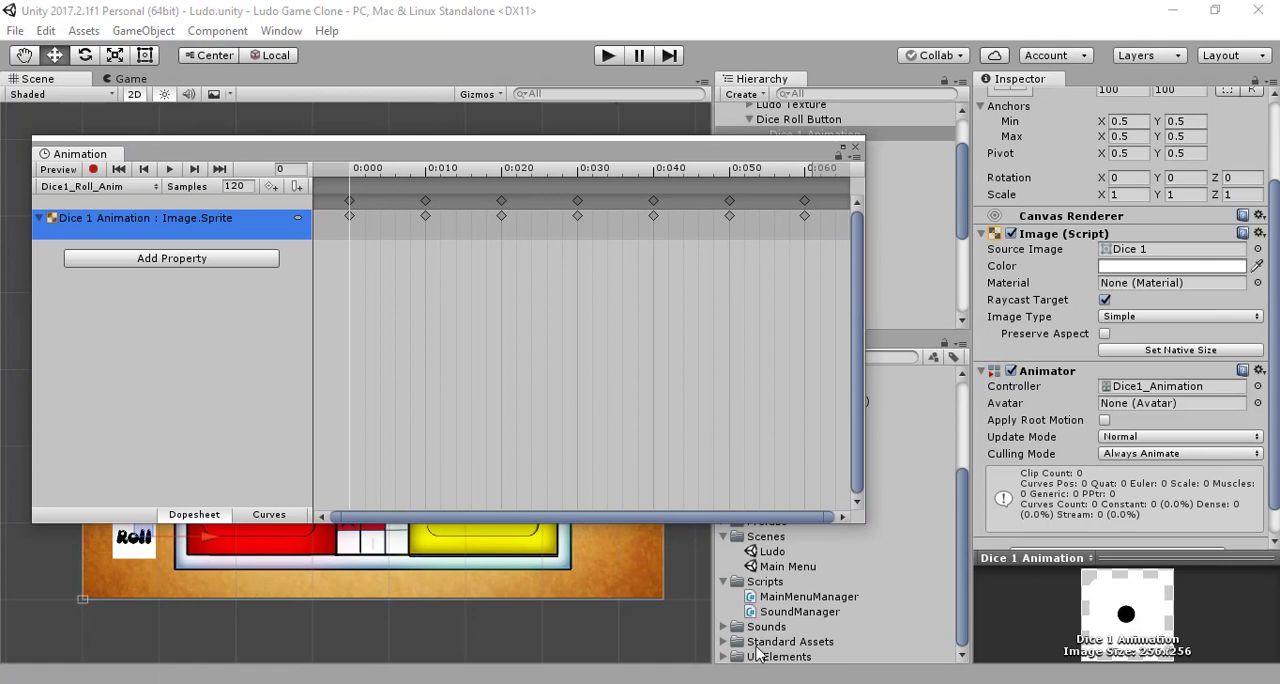
click(724, 581)
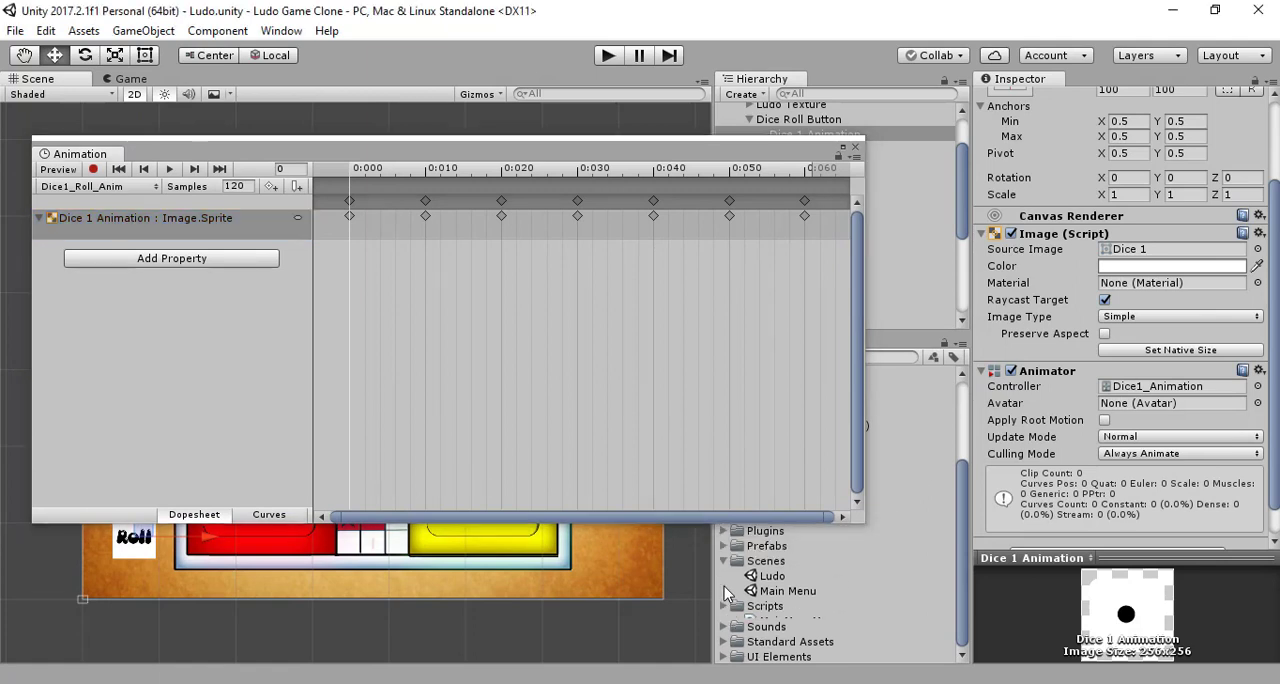
click(724, 656)
scroll(765, 630, down, 10)
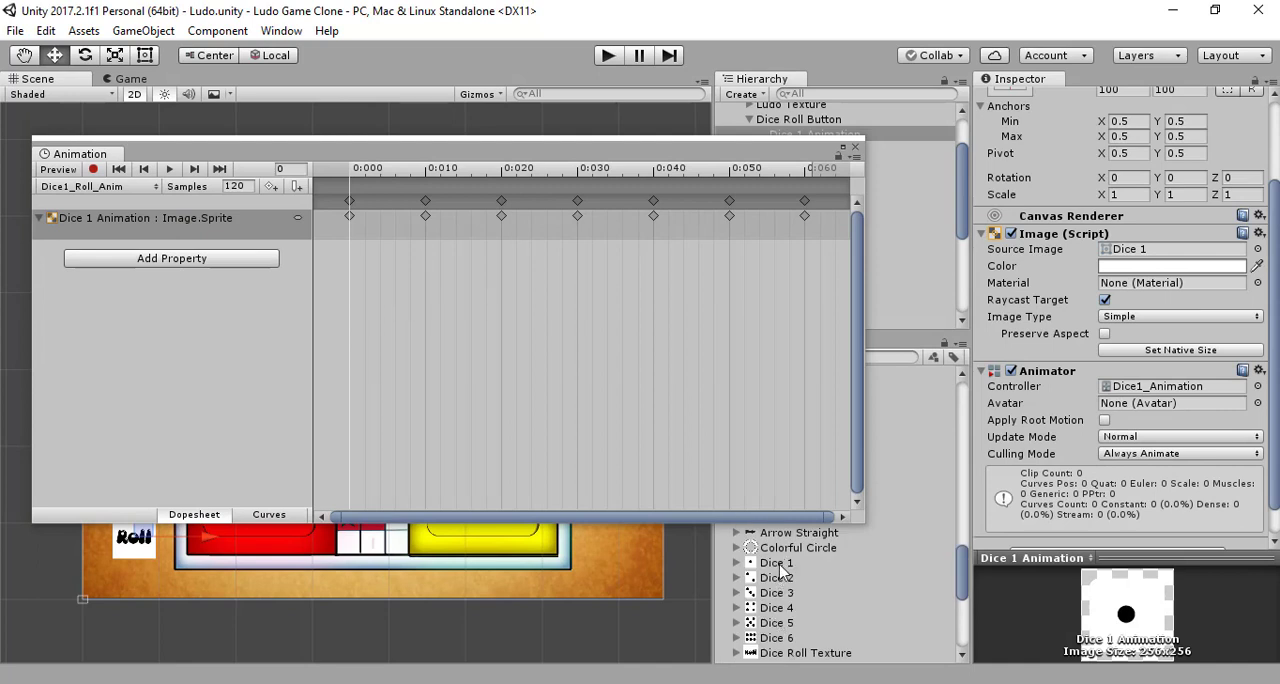
drag(785, 563, 821, 227)
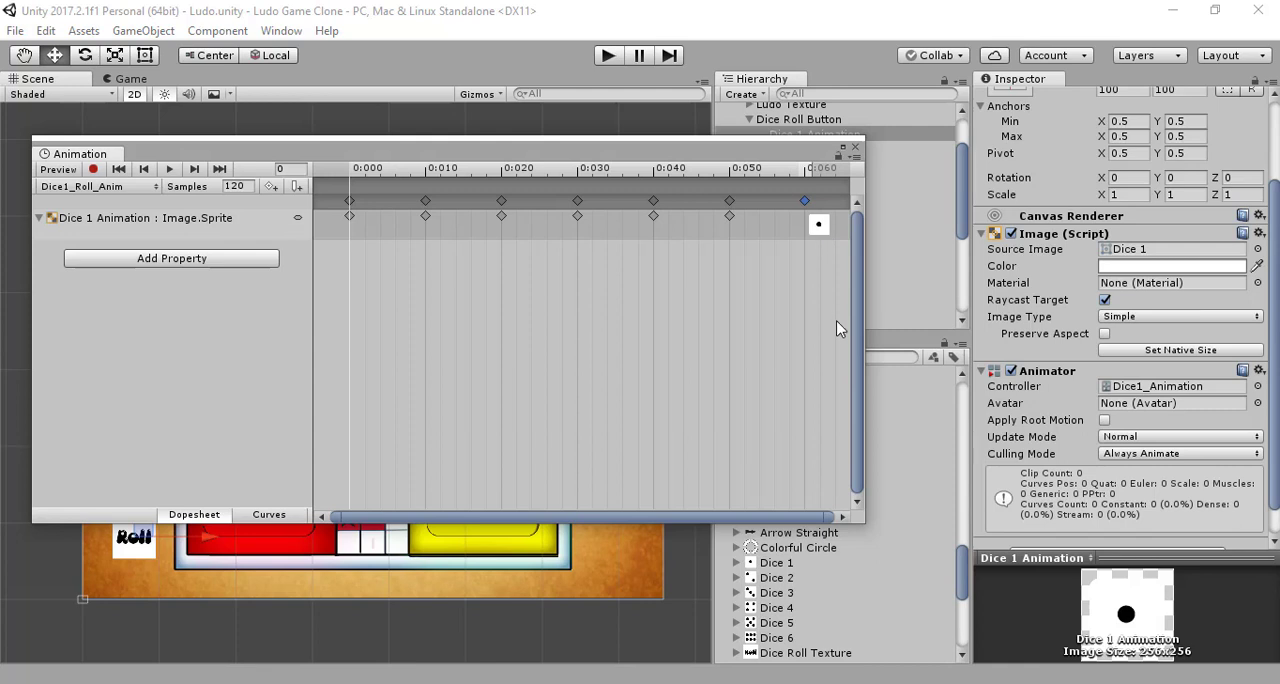
Step: Place the sprites Dice 6, 5, 4, 3, 2 and 1 on Dice1_Roll_Anim's keyframes from 0:000 to 0:050, in that order
drag(783, 563, 729, 205)
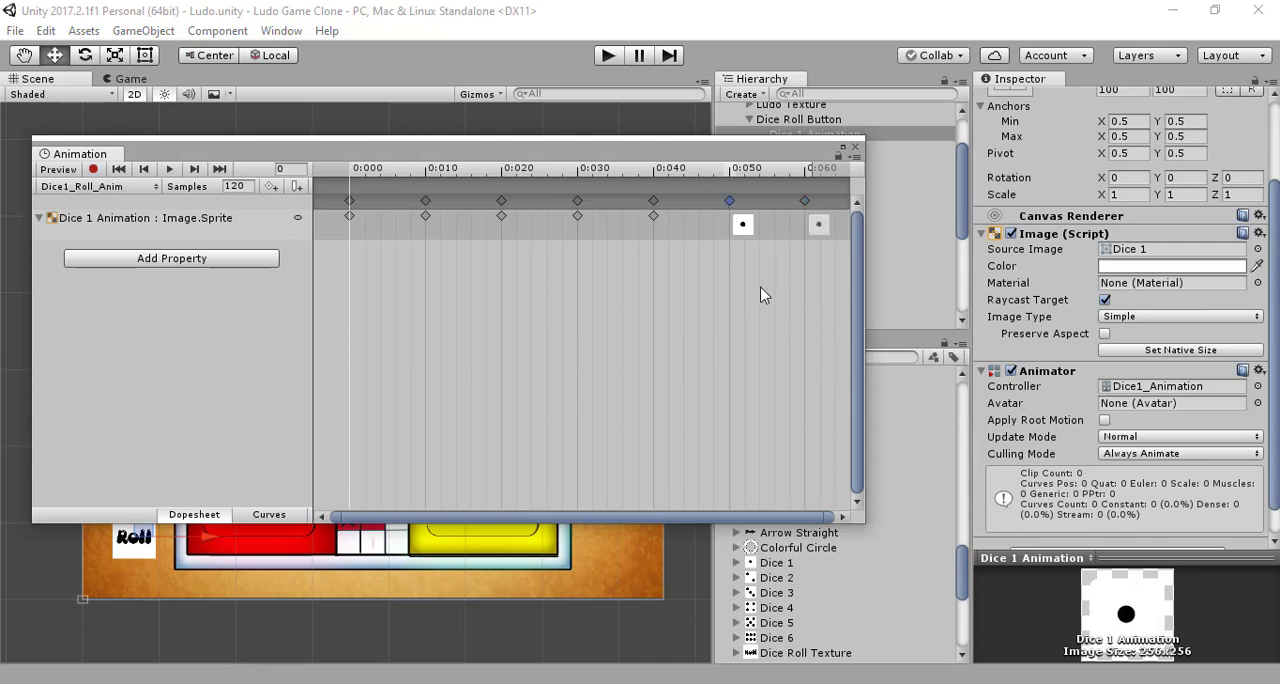
drag(783, 577, 653, 203)
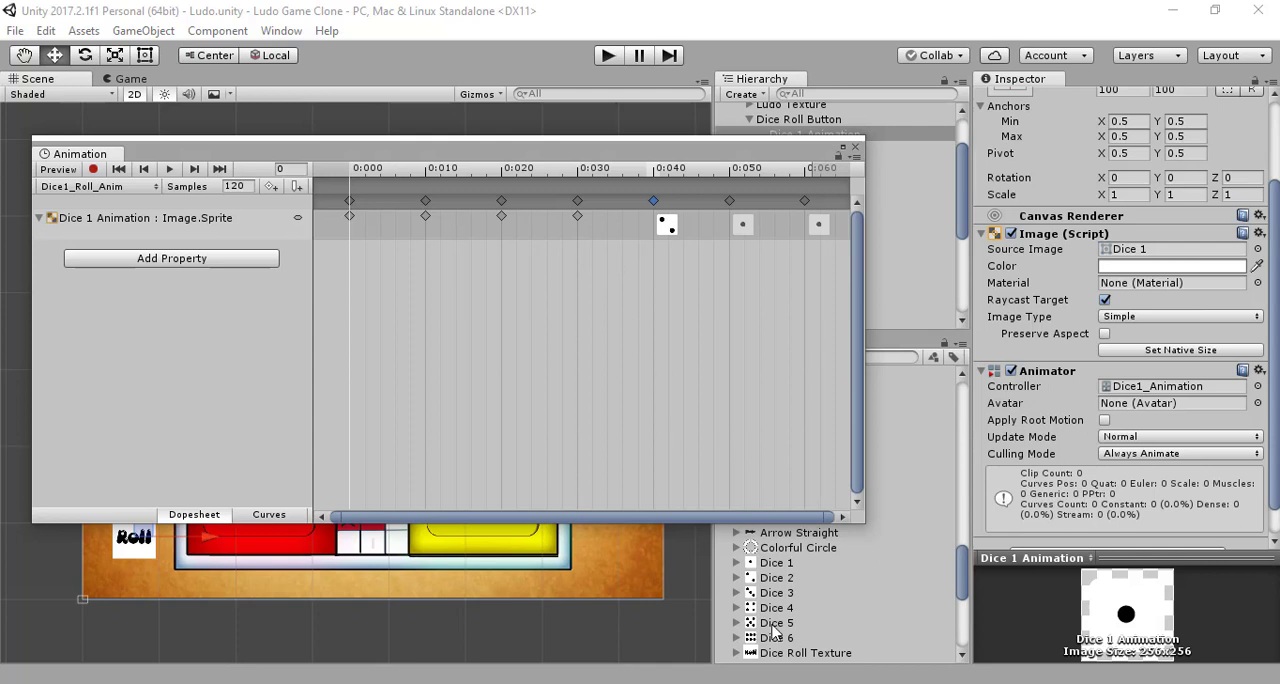
drag(790, 603, 578, 203)
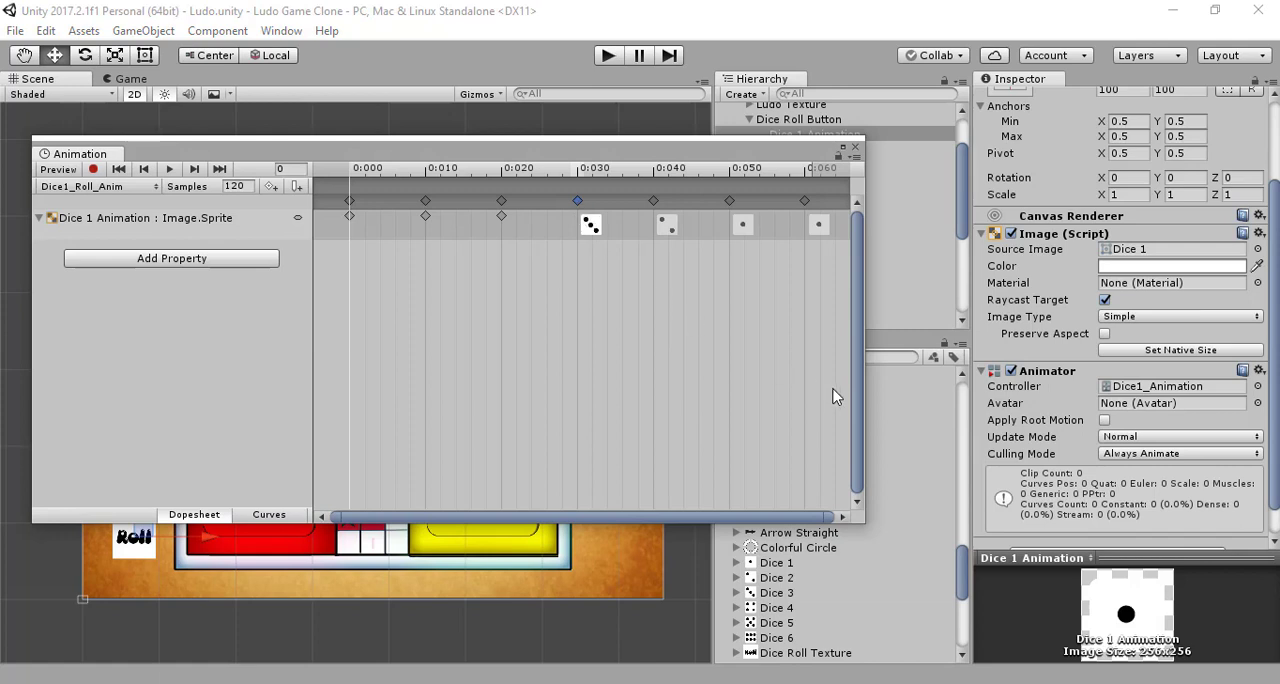
drag(789, 609, 502, 198)
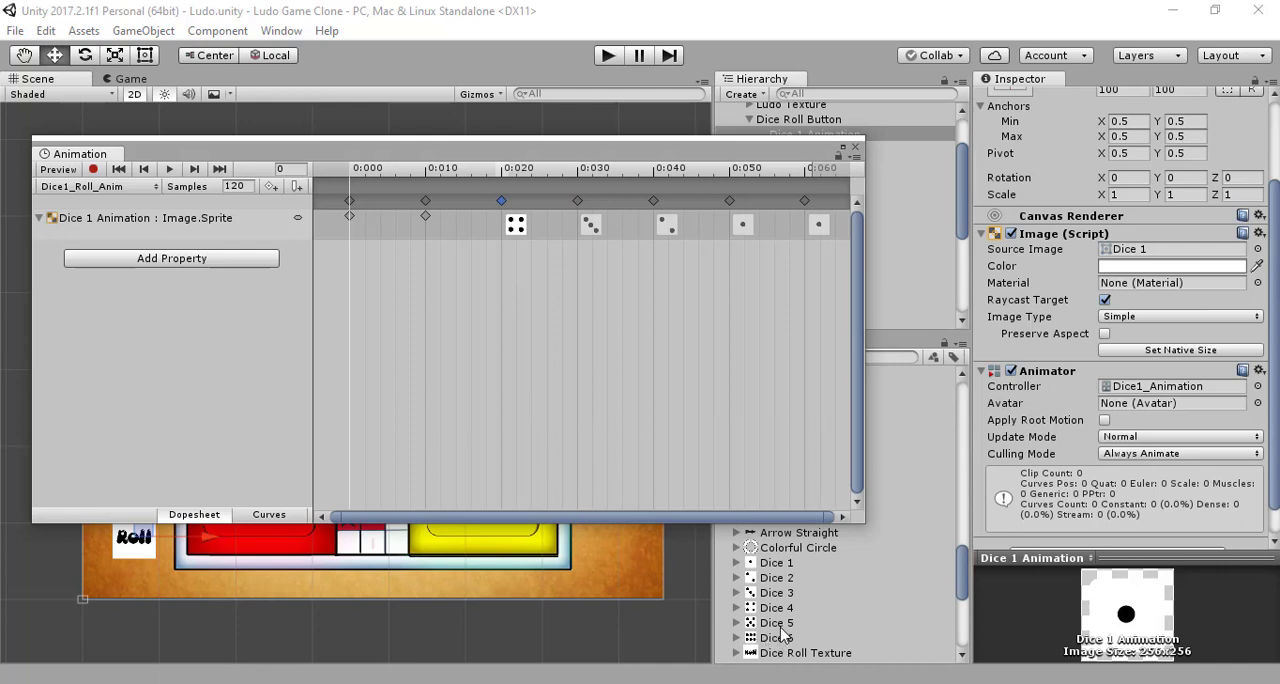
drag(779, 627, 426, 196)
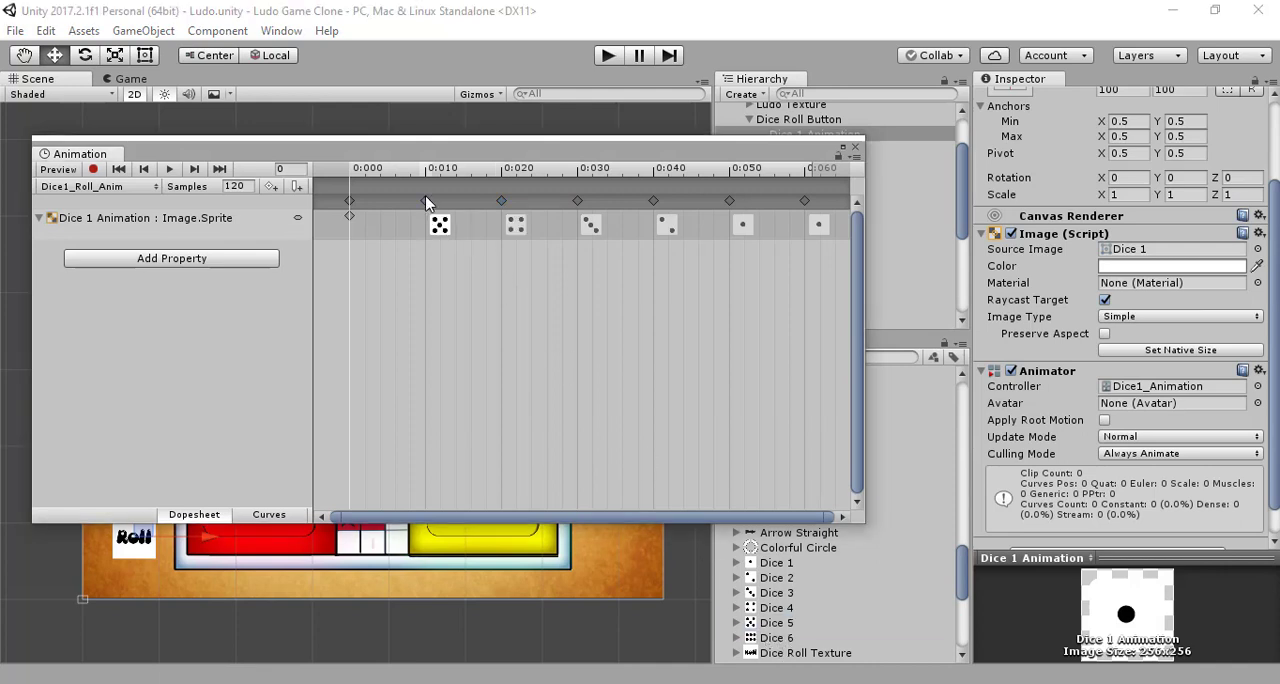
drag(768, 636, 347, 198)
click(40, 218)
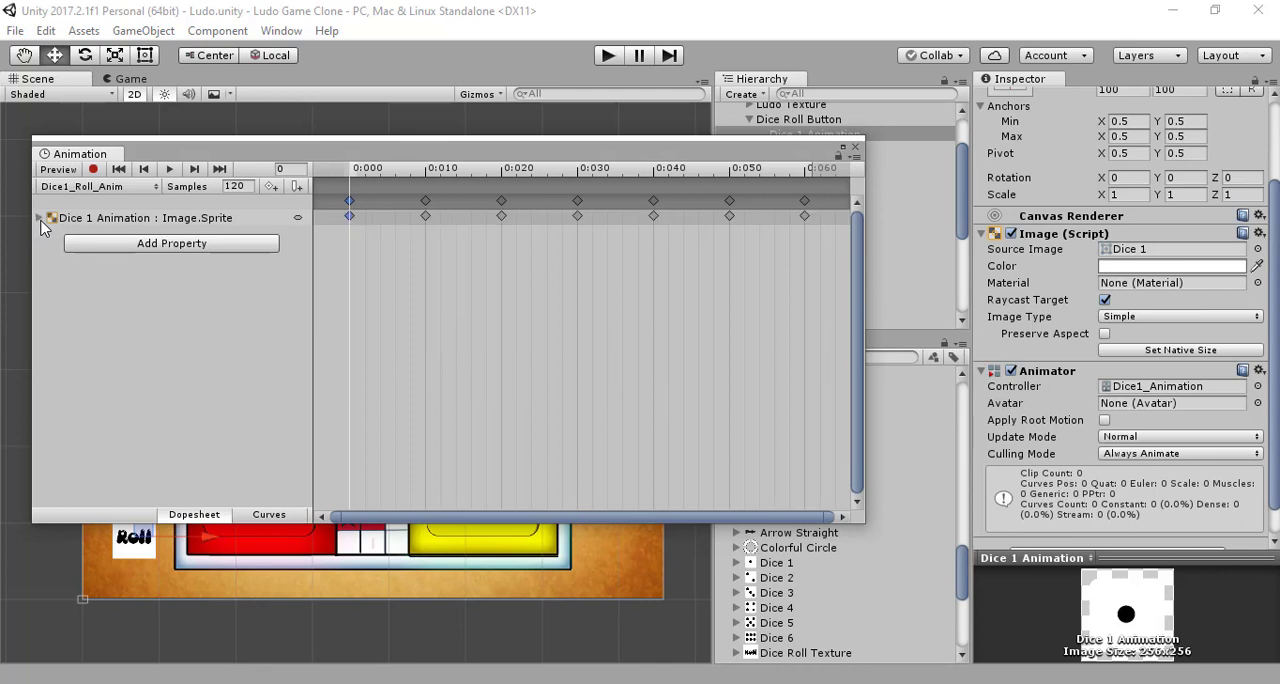
click(39, 218)
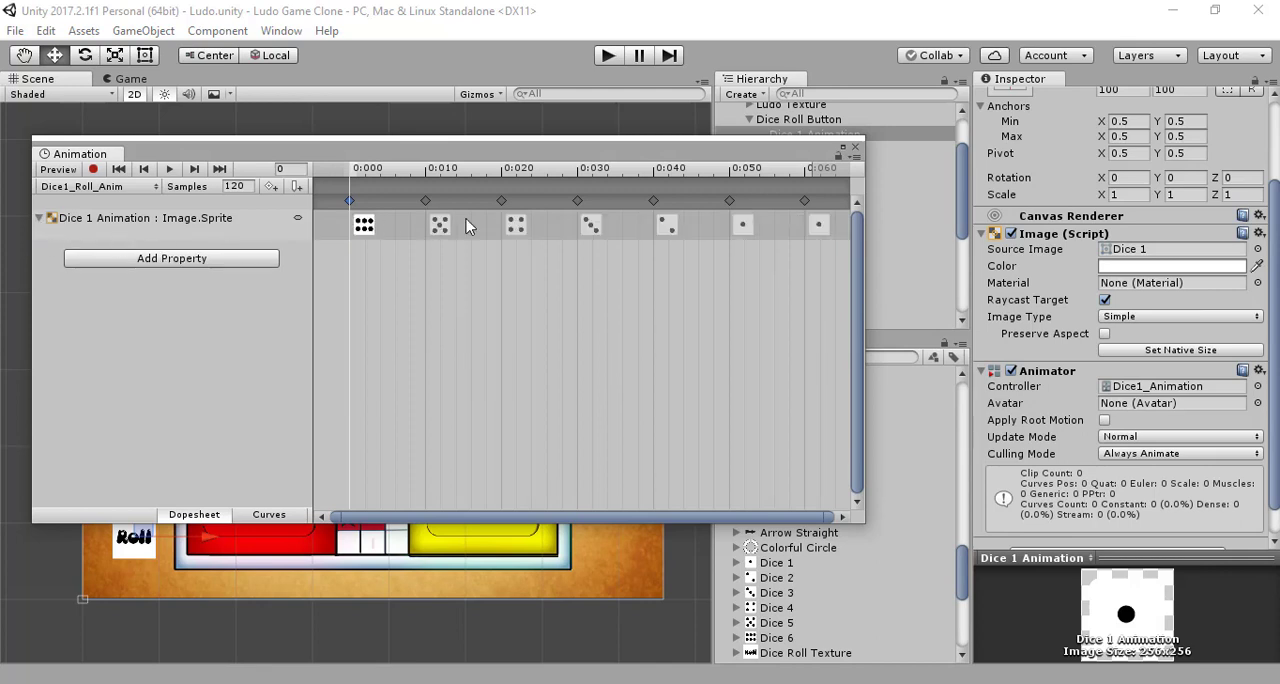
click(853, 148)
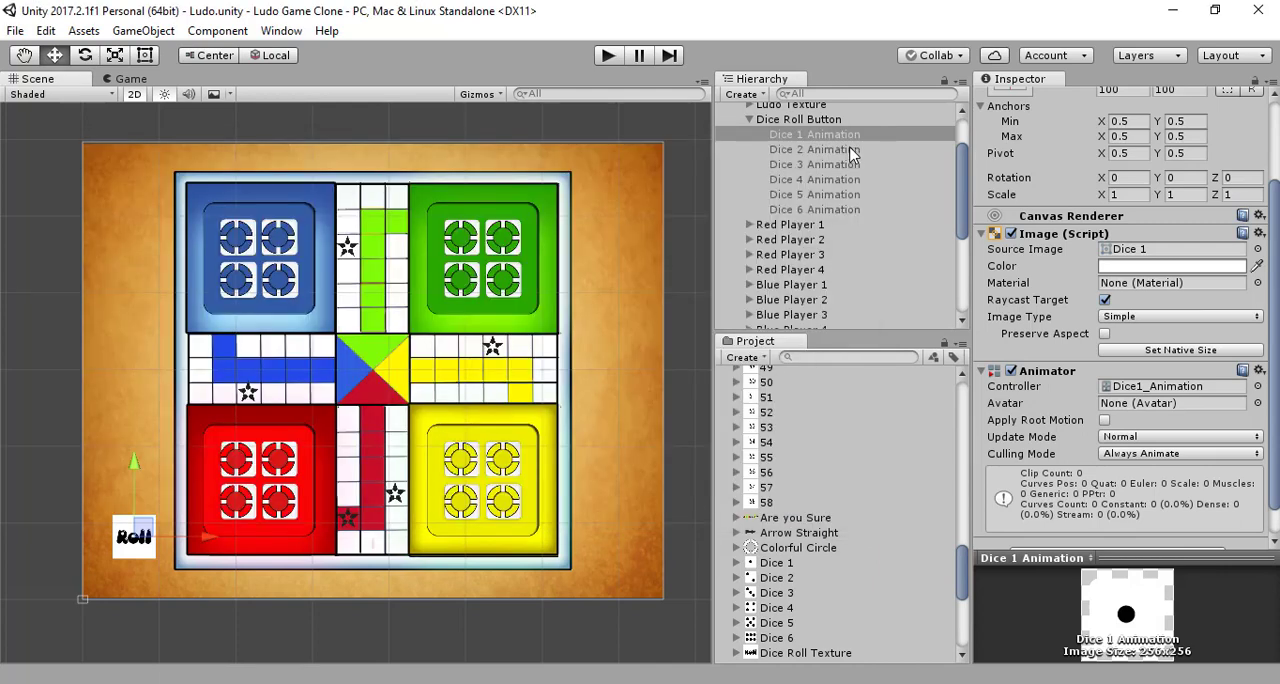
Step: Fill Dice2_Roll_Anim's seven Image.Sprite keyframes from 0:000 to 0:060 with the sprites Dice 1, 6, 5, 4, 3, 2 and 2
click(838, 149)
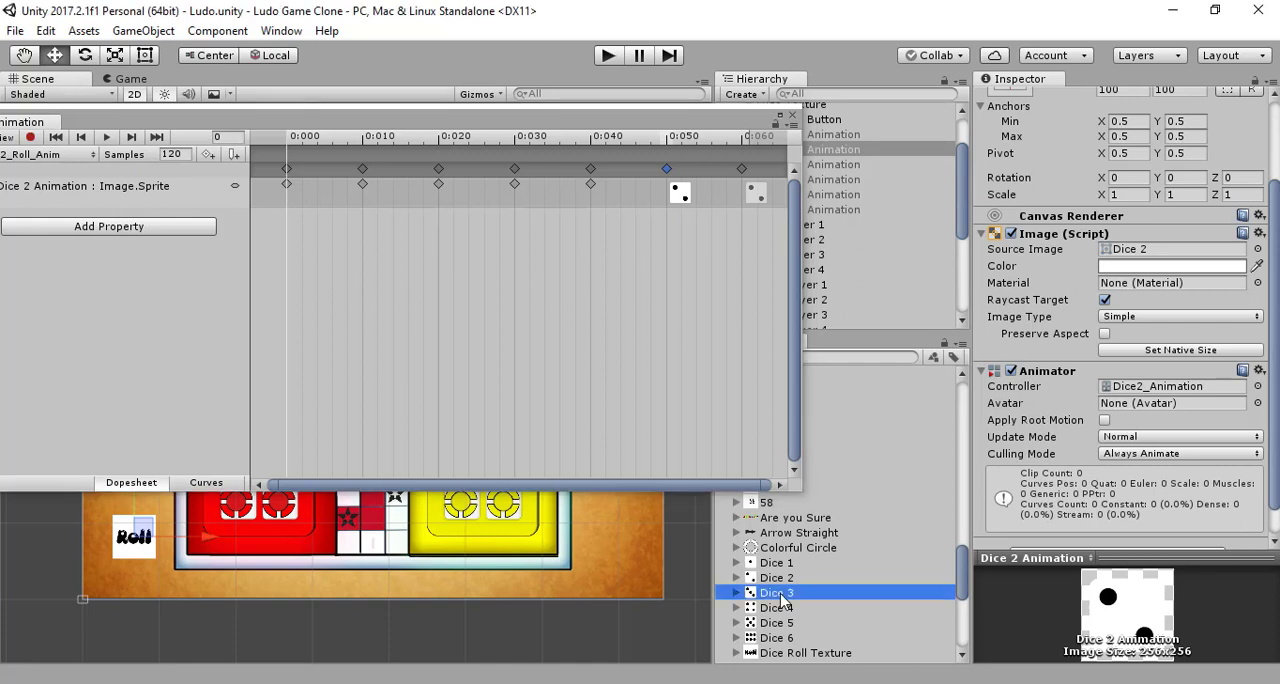
drag(780, 593, 593, 177)
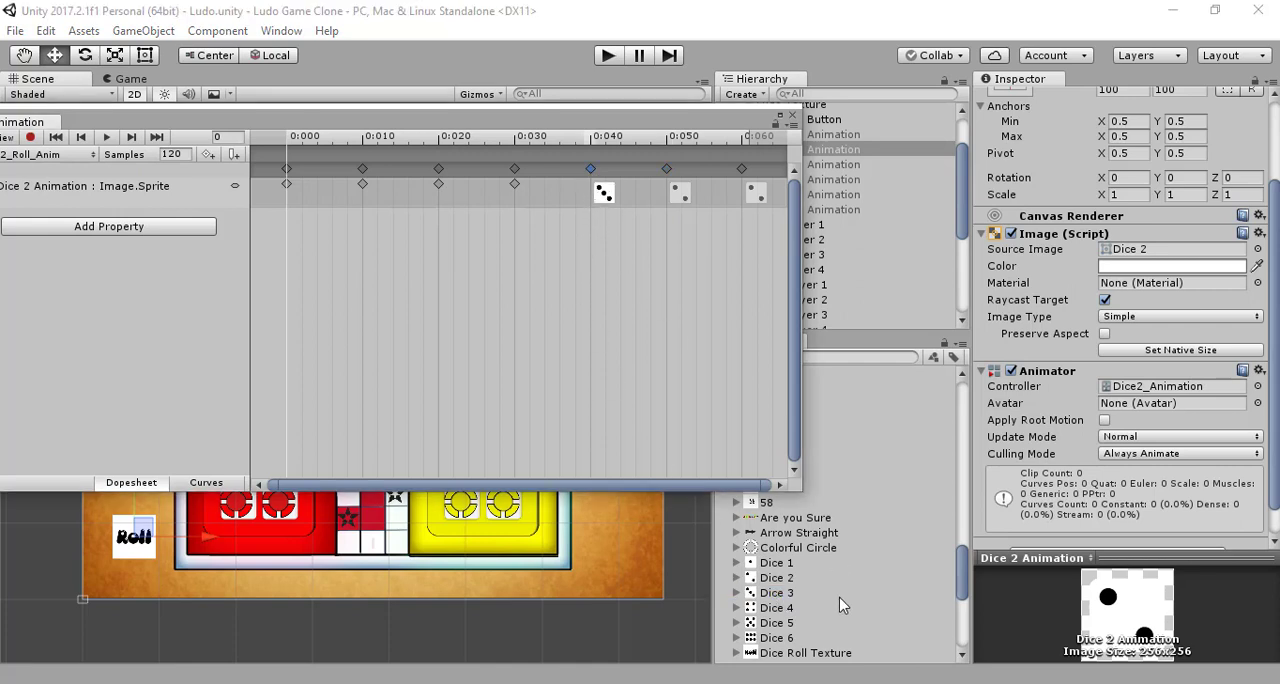
drag(763, 608, 517, 172)
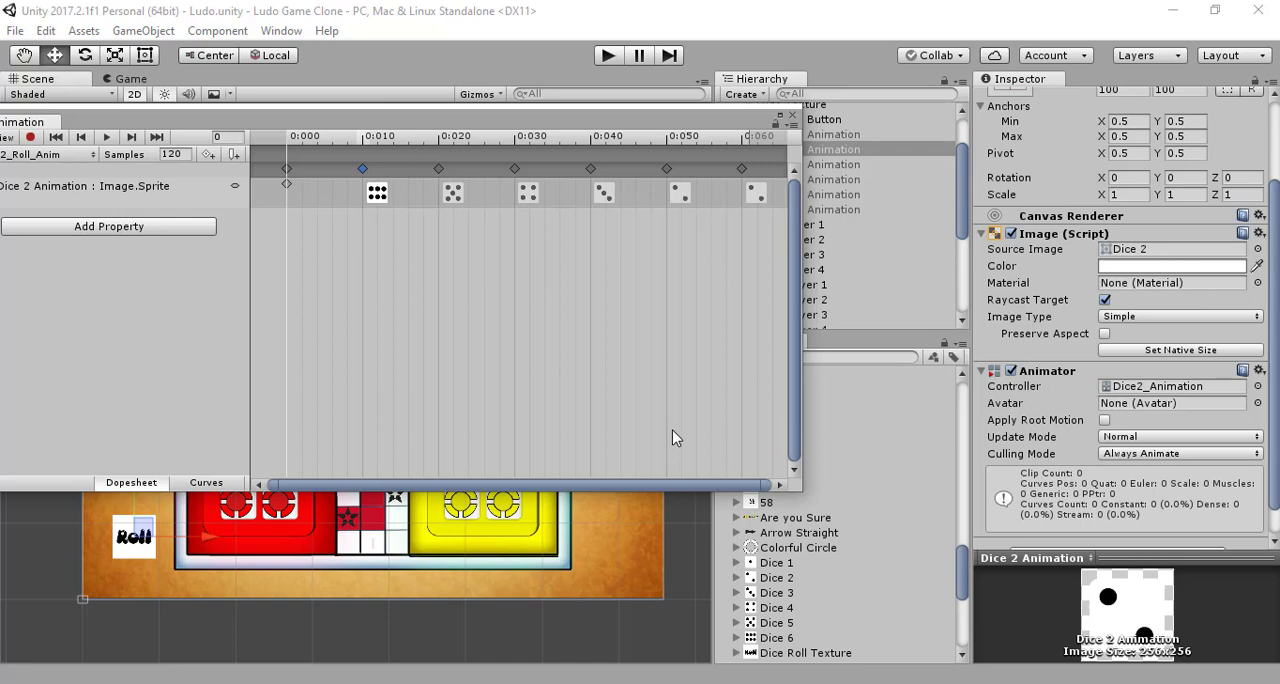
drag(787, 565, 286, 167)
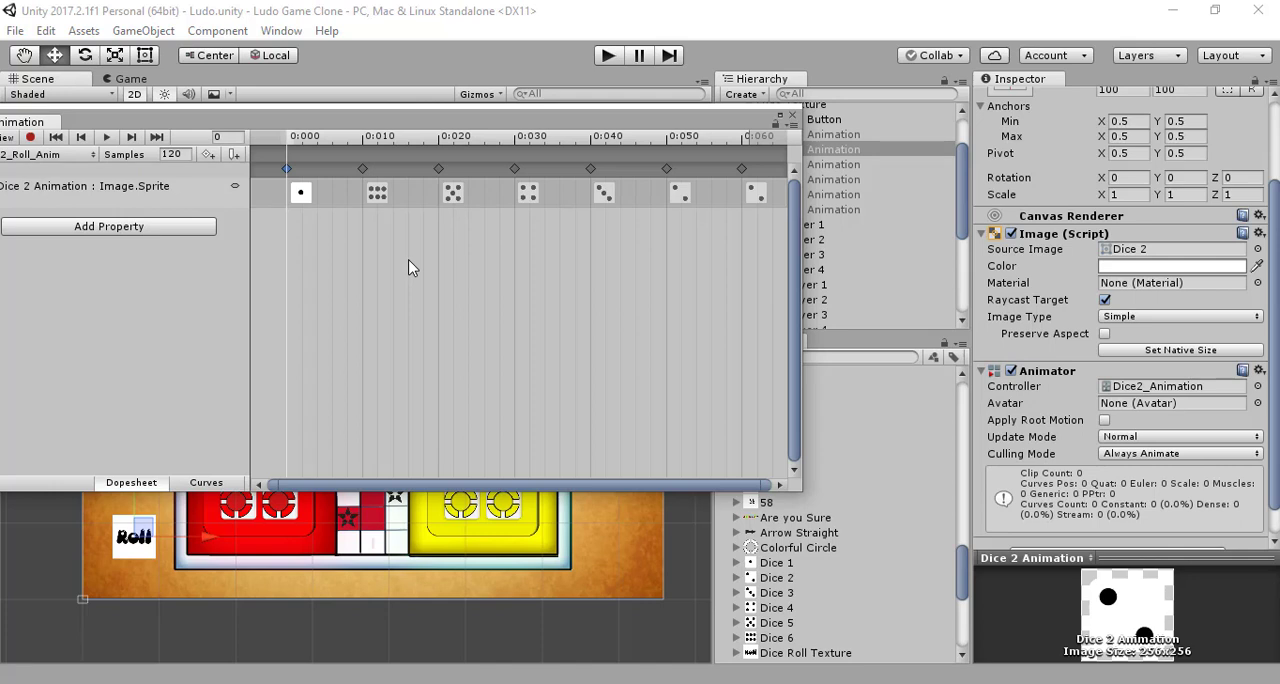
click(792, 116)
Step: Open the Dice3_Roll_Anim clip of Dice 3 Animation for keyframe editing and expand its Image.Sprite track
click(823, 166)
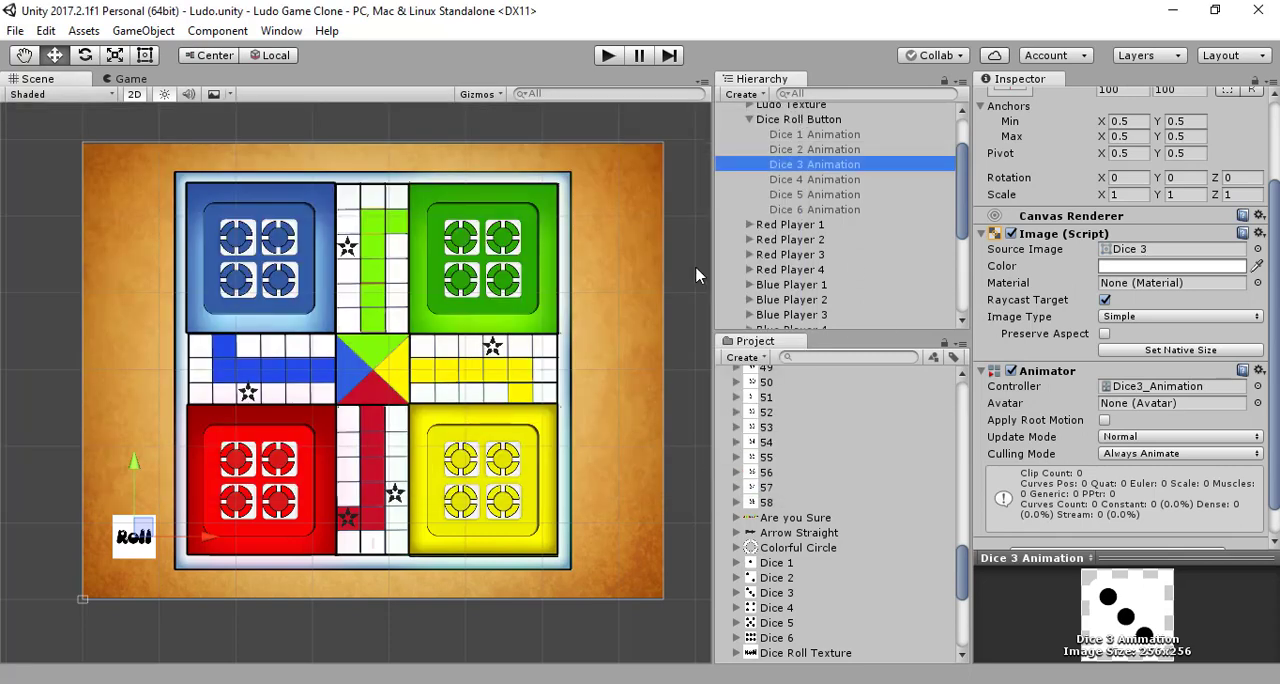
click(281, 31)
click(314, 252)
click(28, 186)
click(14, 186)
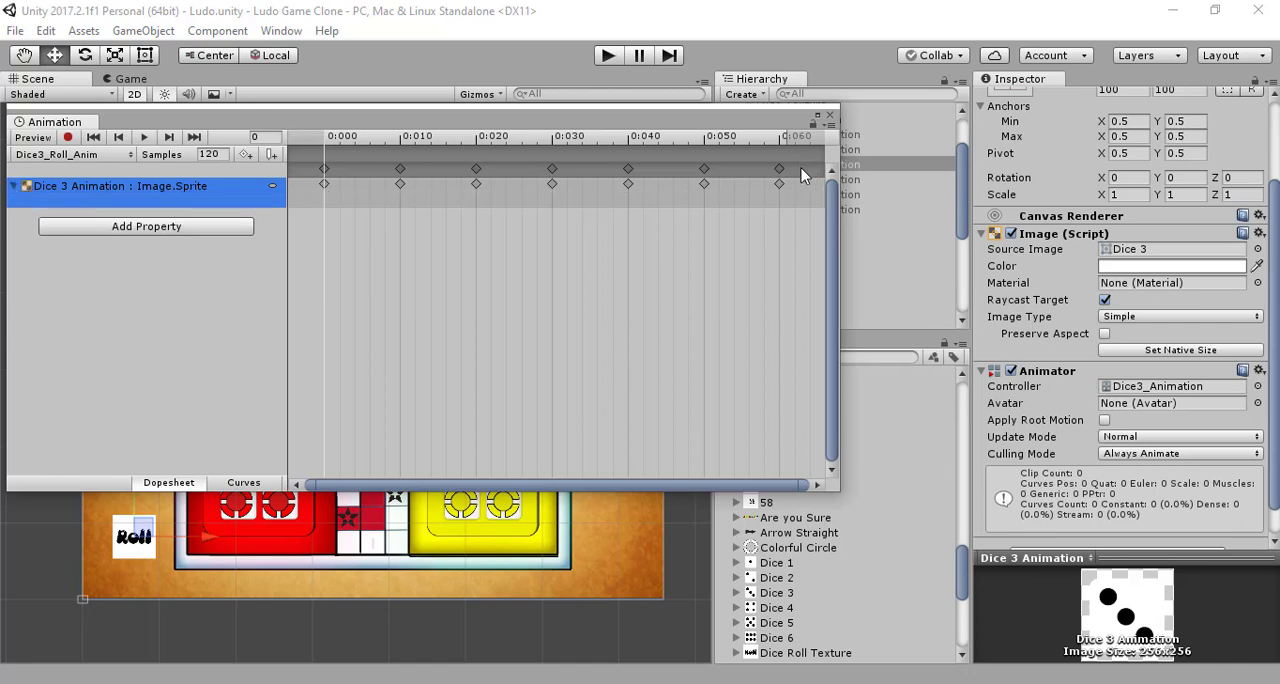
Step: Fill Dice3_Roll_Anim's seven Image.Sprite keyframes from 0:000 to 0:060 with the sprites Dice 2, 1, 6, 5, 4, 3 and 3
drag(762, 592, 711, 175)
click(776, 610)
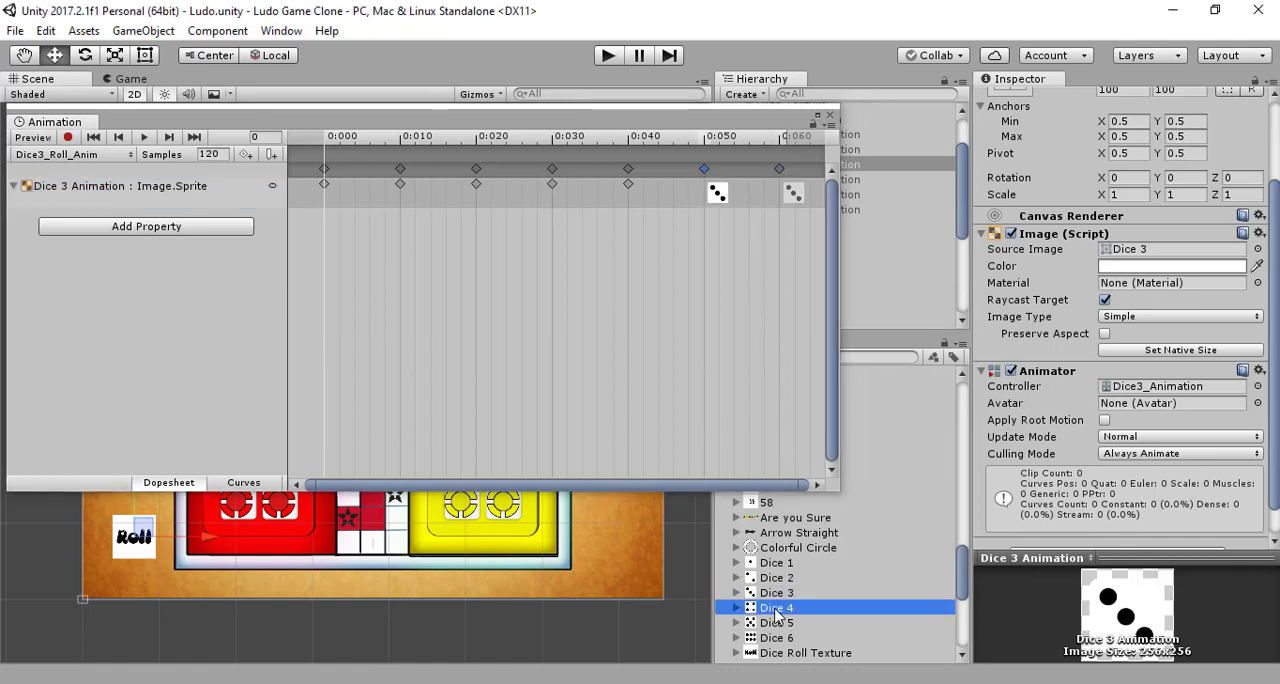
drag(776, 610, 637, 190)
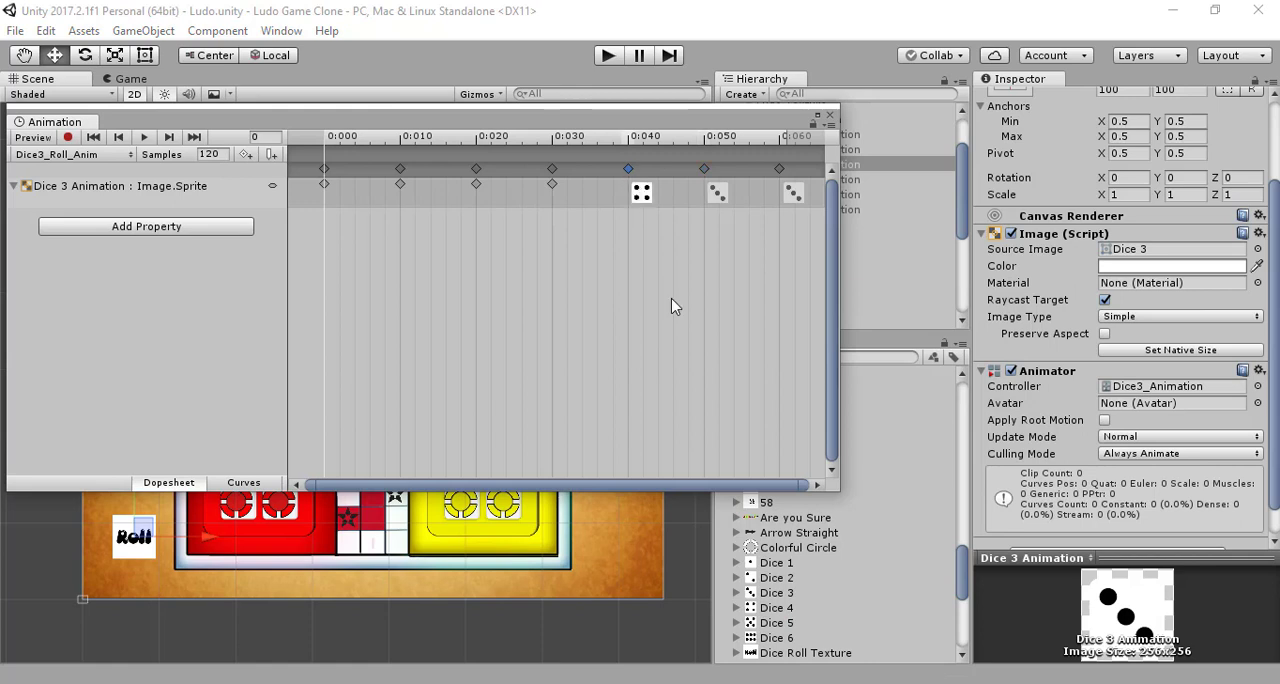
click(778, 622)
drag(778, 622, 556, 188)
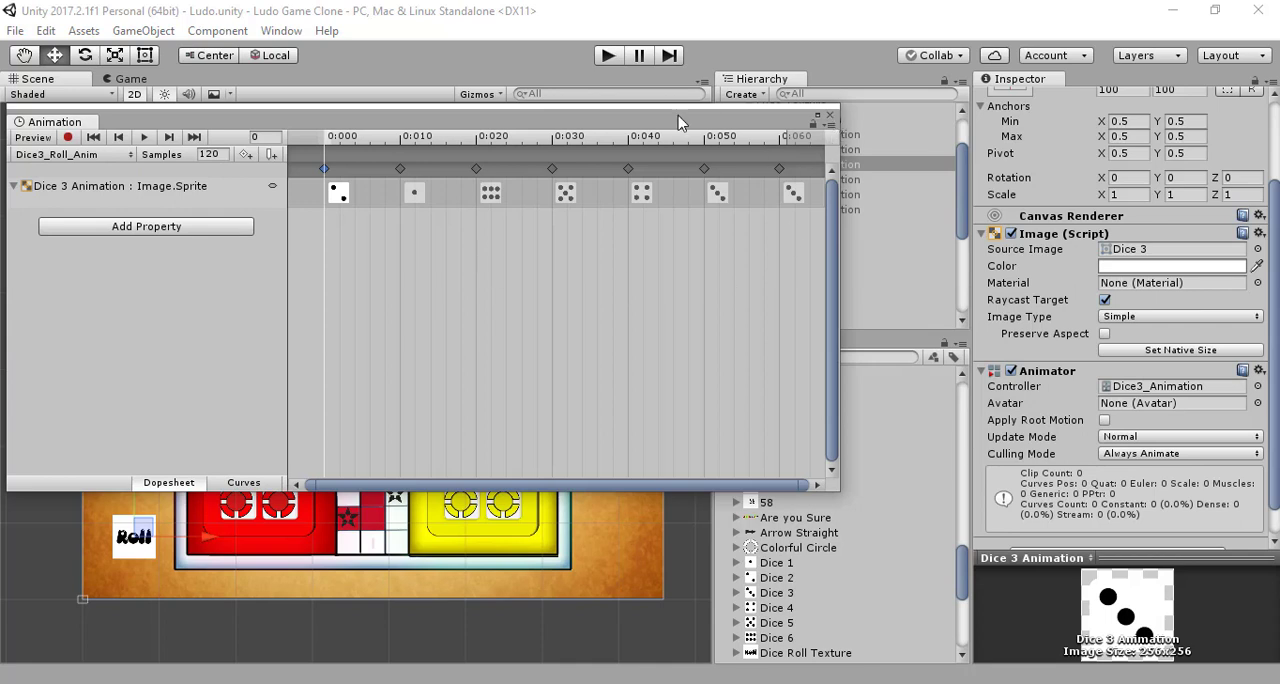
Step: Open the Dice4_Roll_Anim clip of Dice 4 Animation and place the Dice 4 sprite at its 0:060 and 0:050 keyframes
drag(678, 122, 752, 144)
click(800, 180)
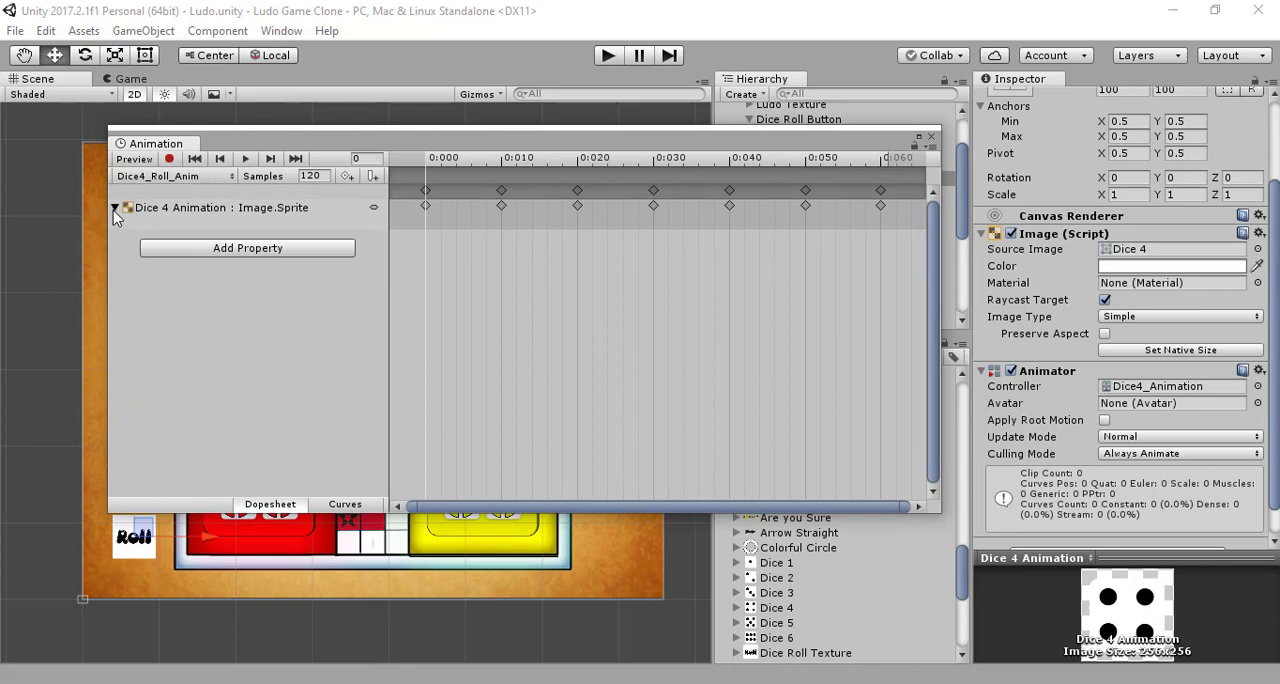
drag(427, 144, 390, 138)
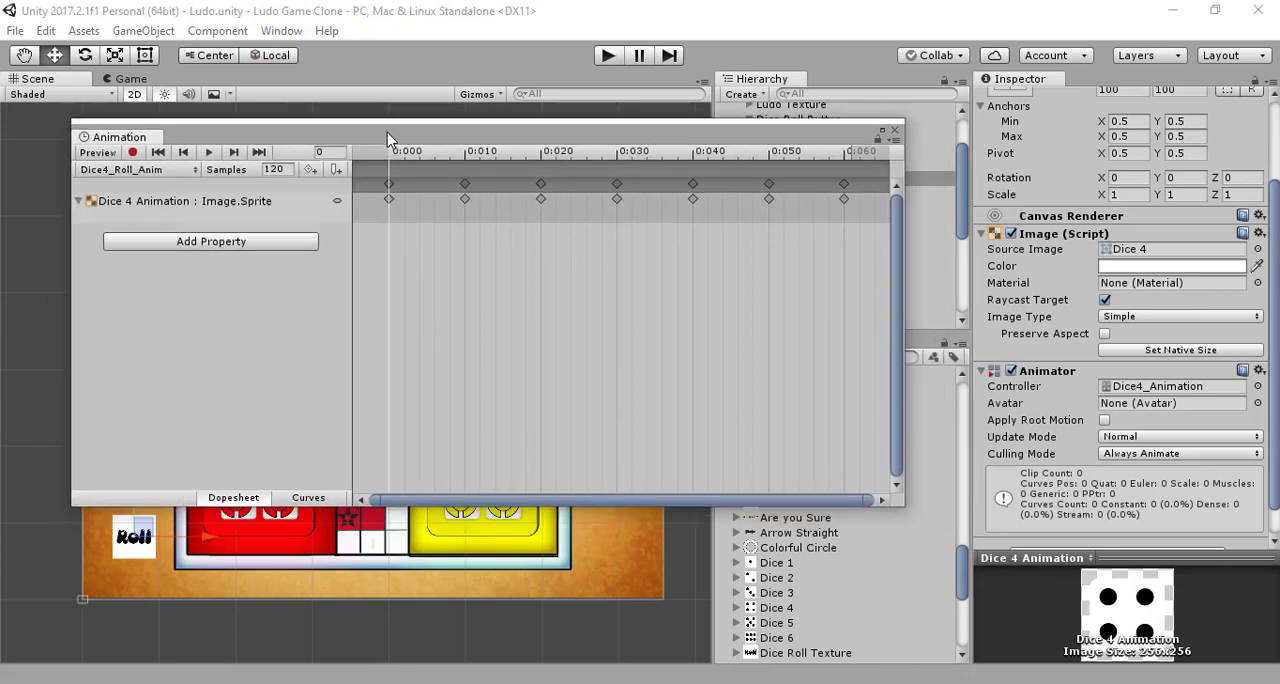
drag(776, 607, 849, 203)
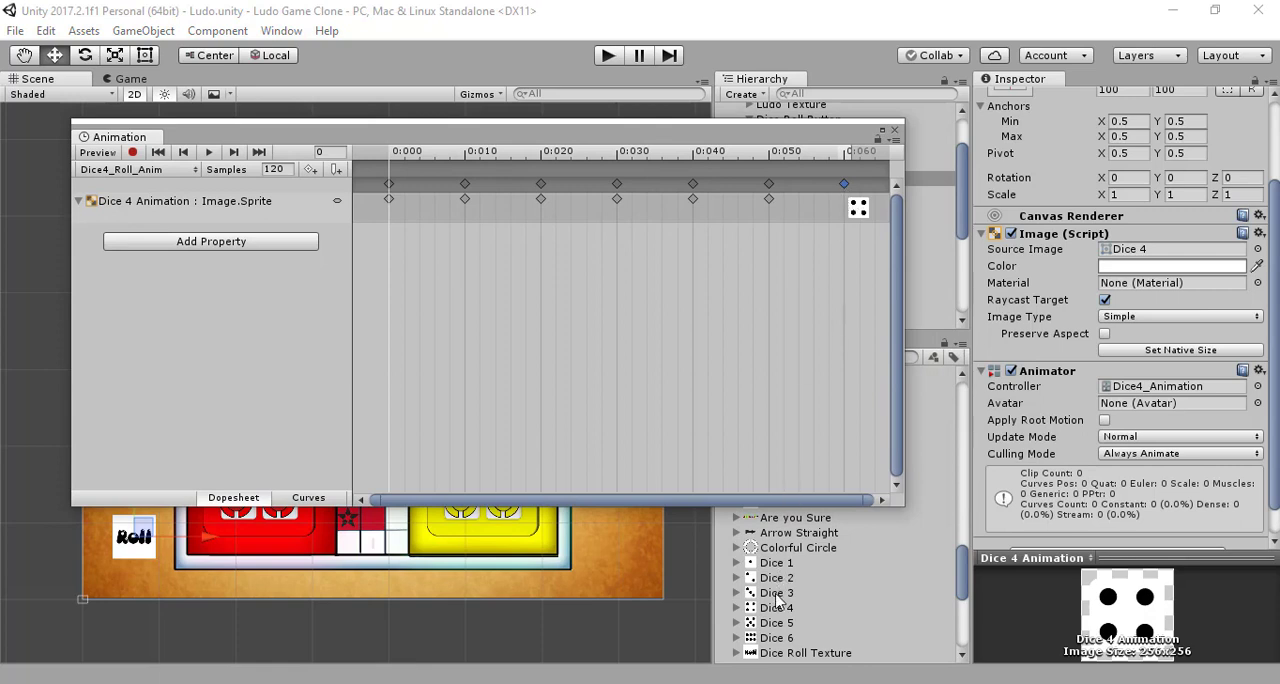
drag(778, 607, 772, 188)
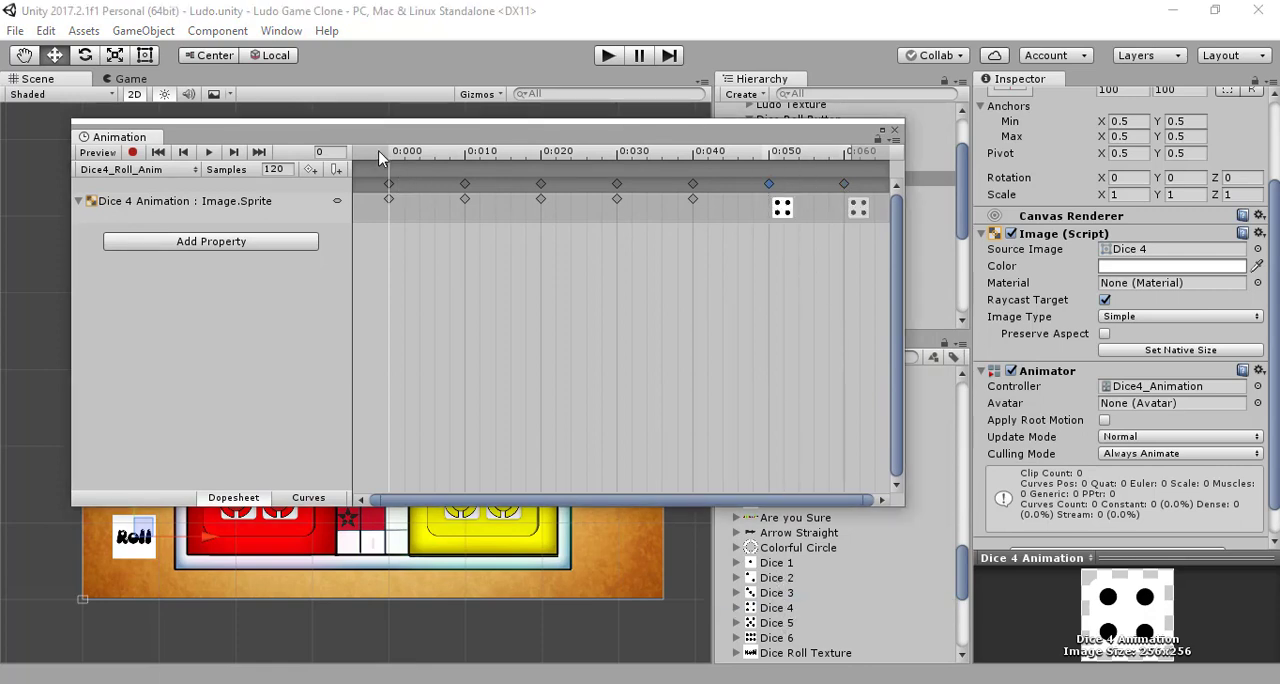
Step: Preview the dice roll by playing and scrubbing through the Dice3_Roll_Anim clip of Dice 3 Animation
click(421, 154)
drag(430, 156, 345, 165)
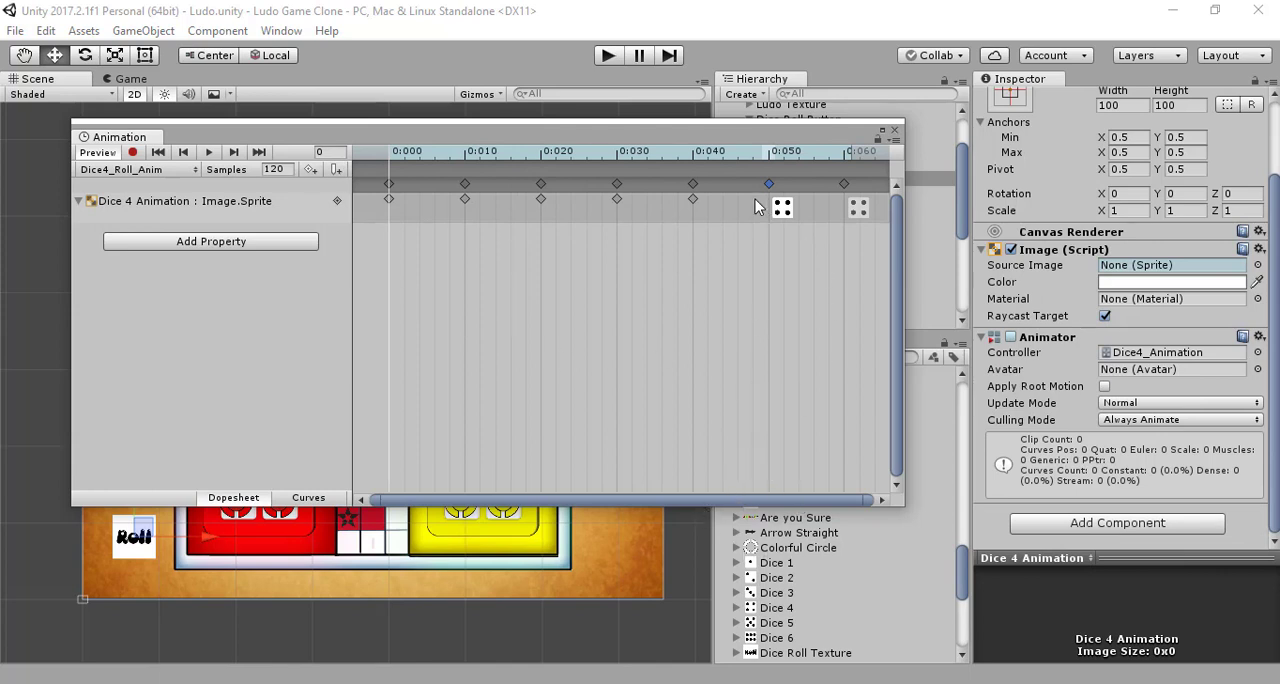
drag(657, 138, 595, 213)
click(821, 166)
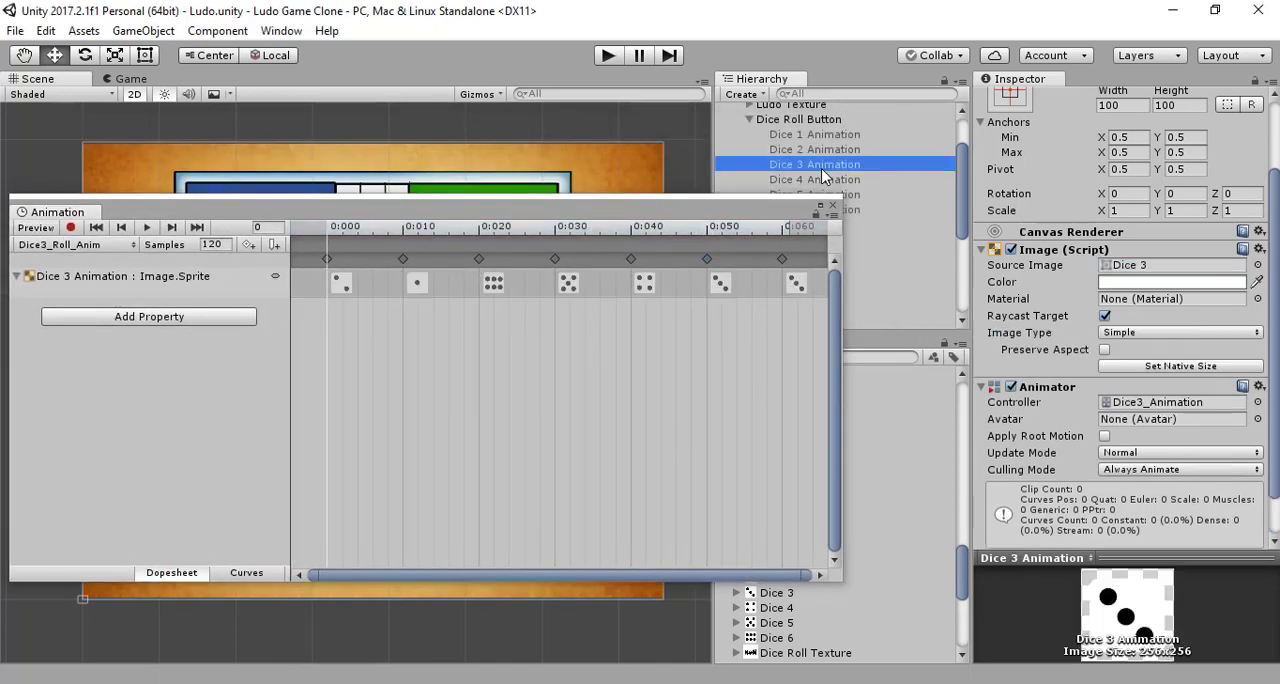
click(35, 228)
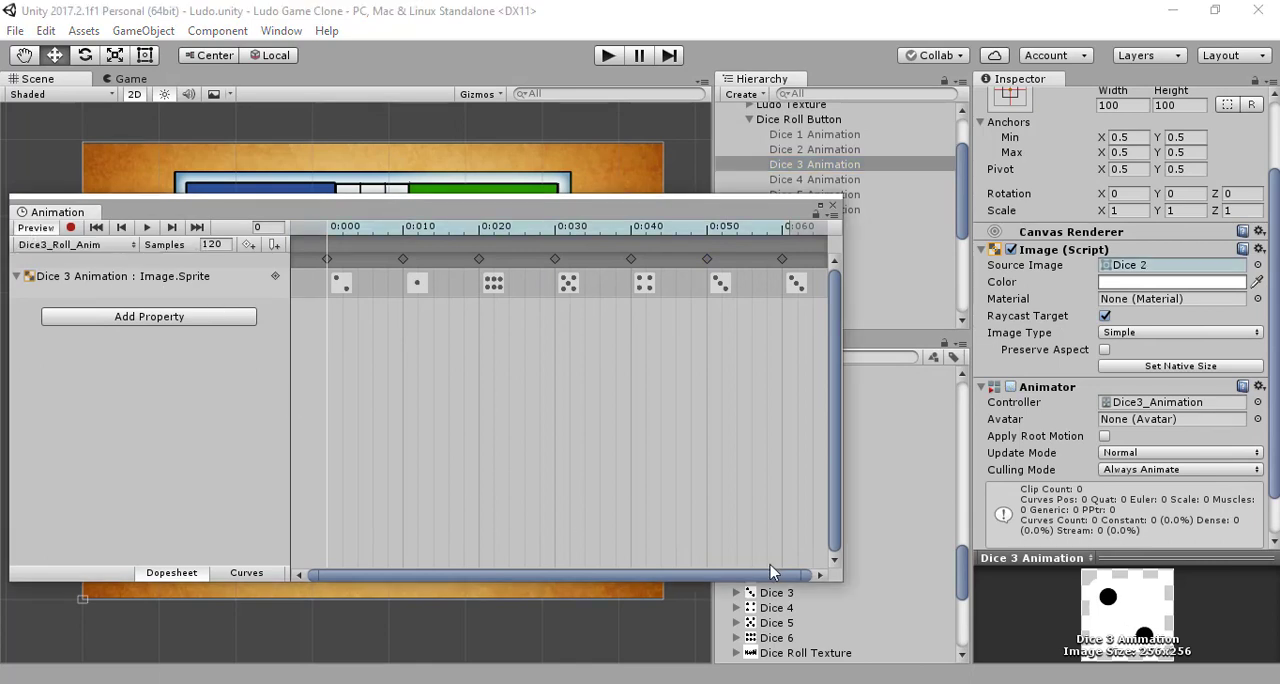
click(146, 227)
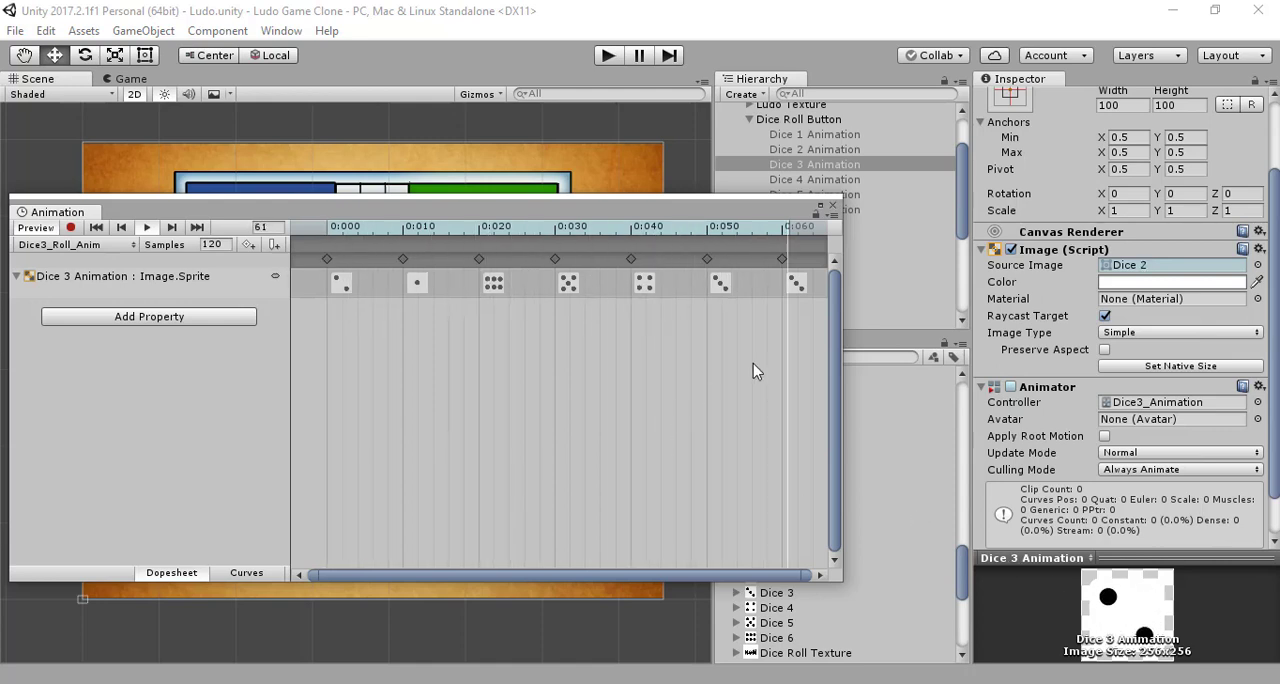
click(71, 227)
click(71, 227)
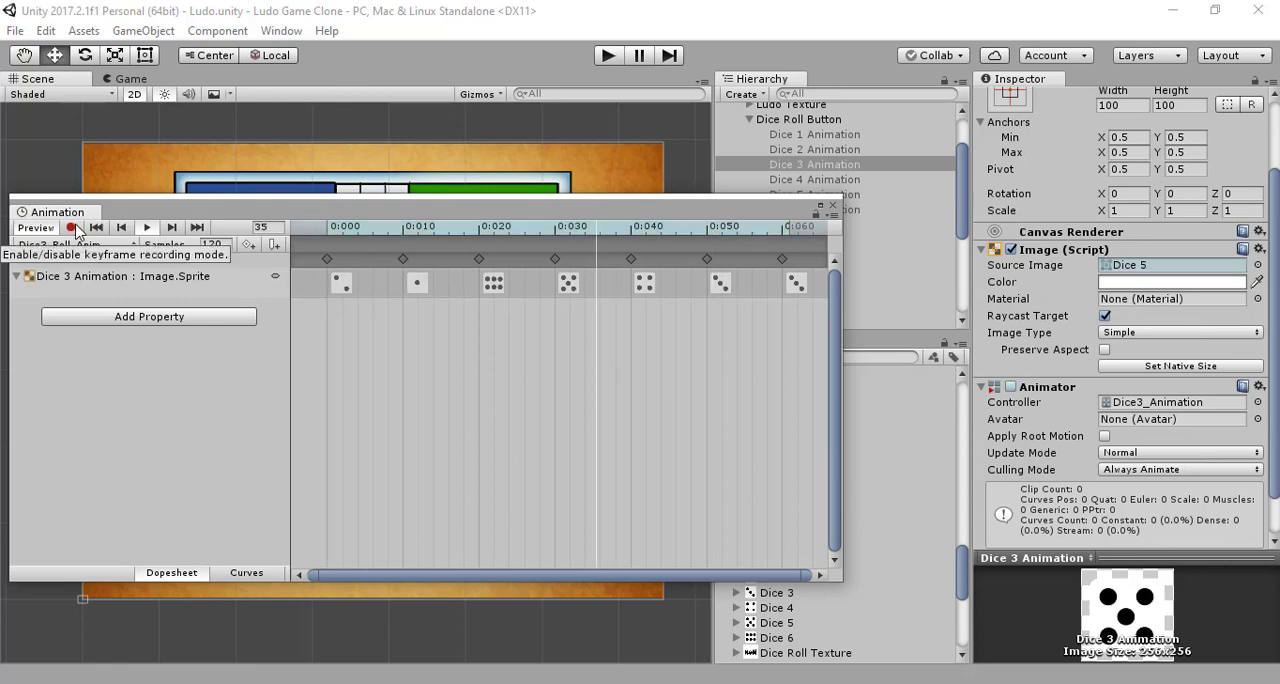
click(71, 227)
click(75, 227)
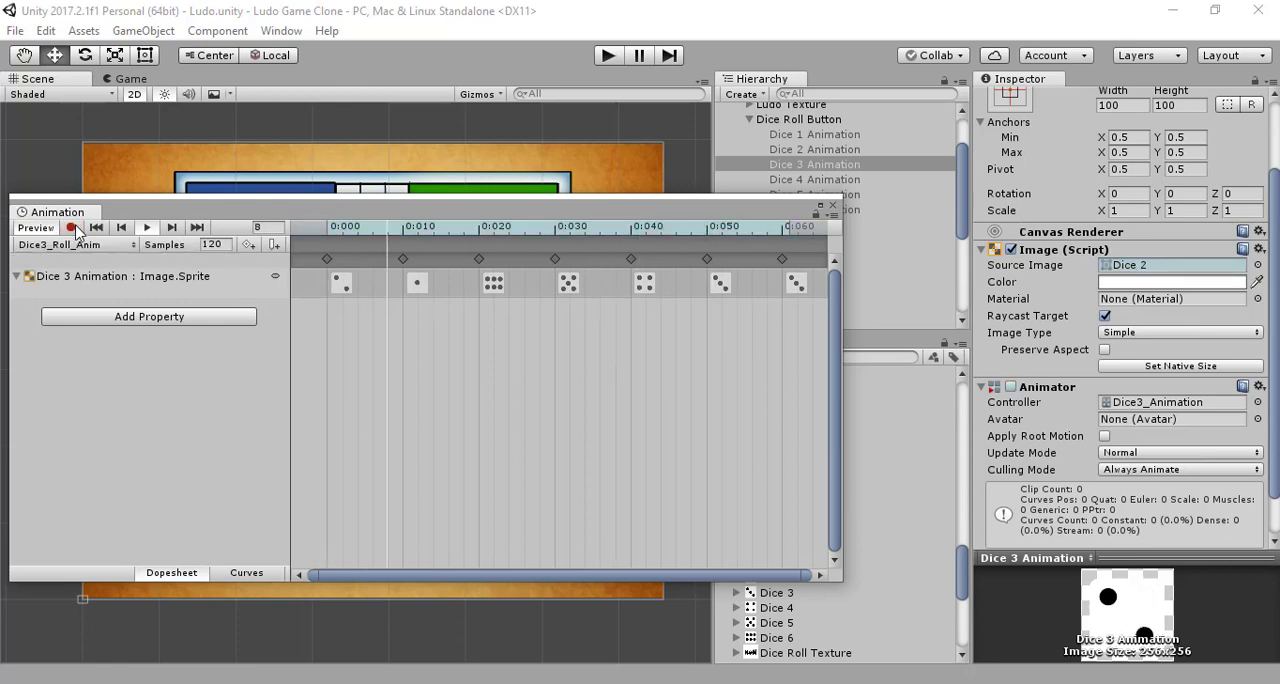
drag(698, 238, 431, 252)
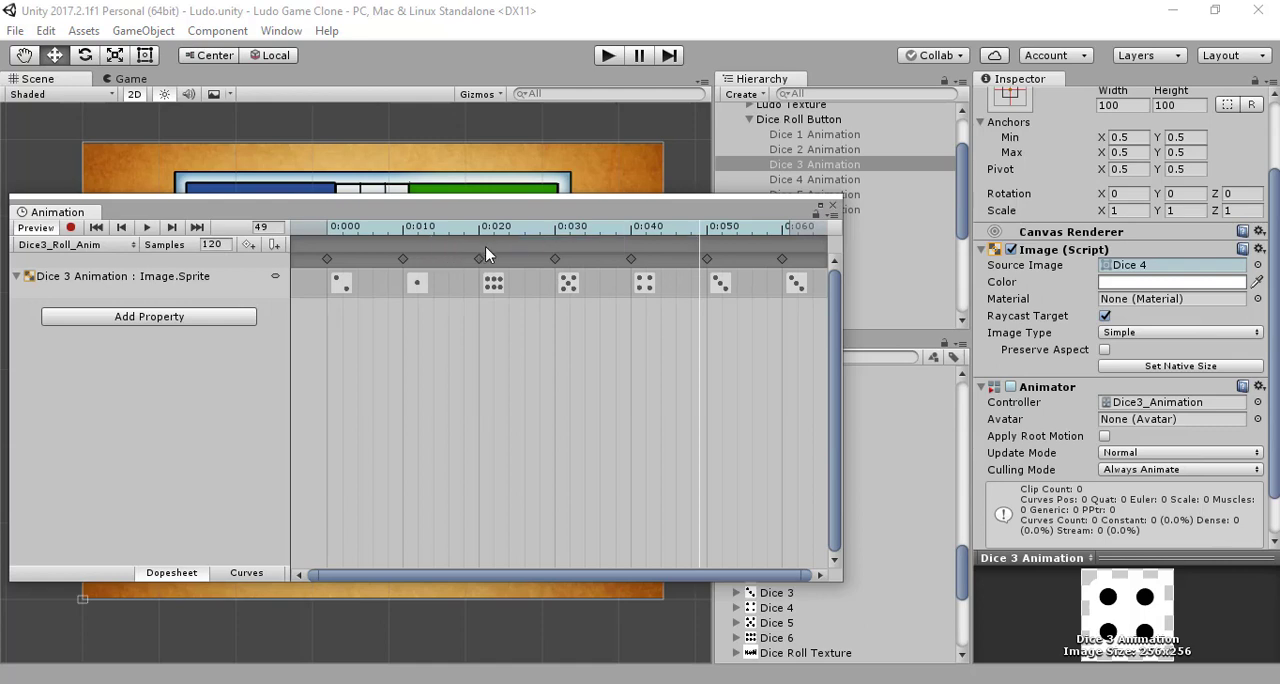
drag(646, 229, 322, 226)
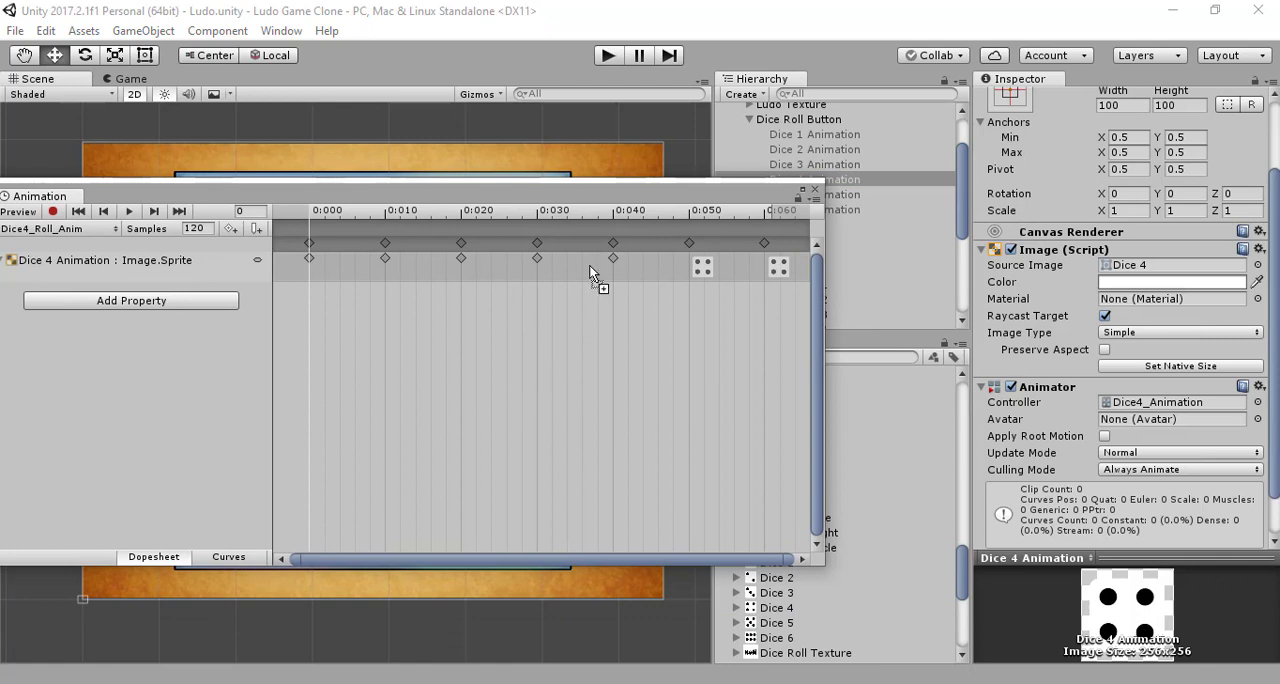
Step: Fill the remaining keyframes of Dice4_Roll_Anim from 0:000 to 0:040 with the sprites Dice 3, 2, 1, 6 and 5
drag(591, 266, 616, 246)
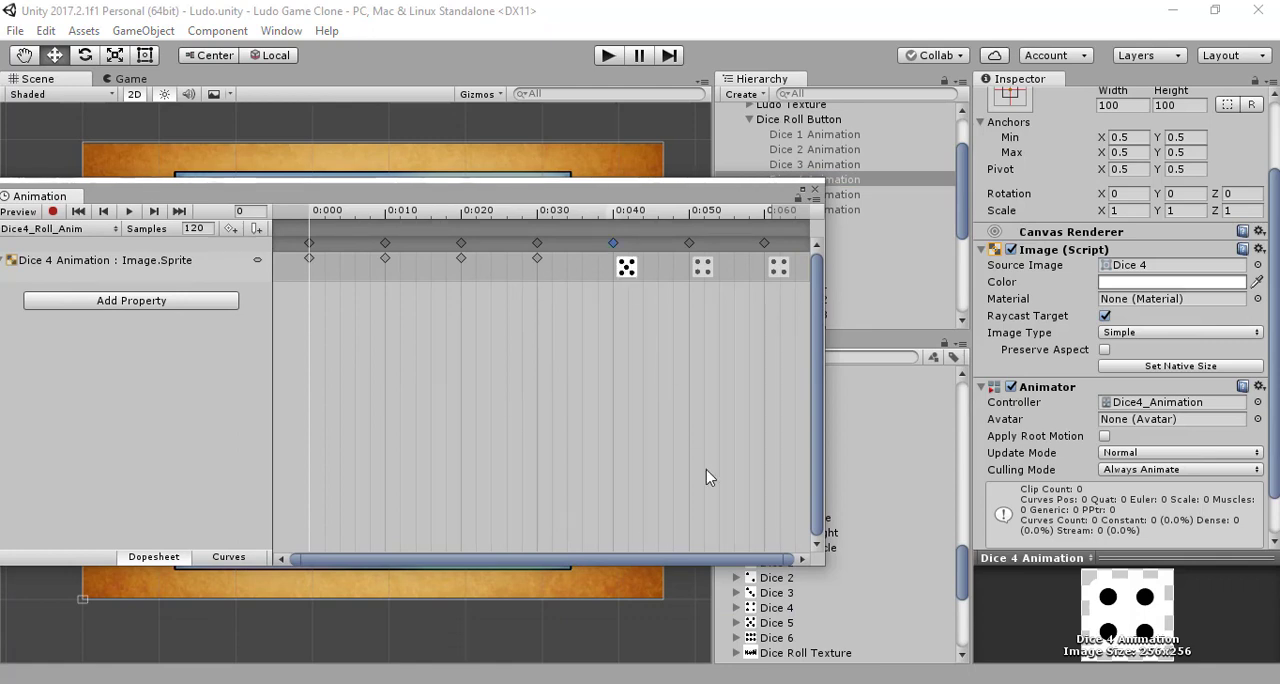
click(776, 638)
drag(776, 638, 535, 240)
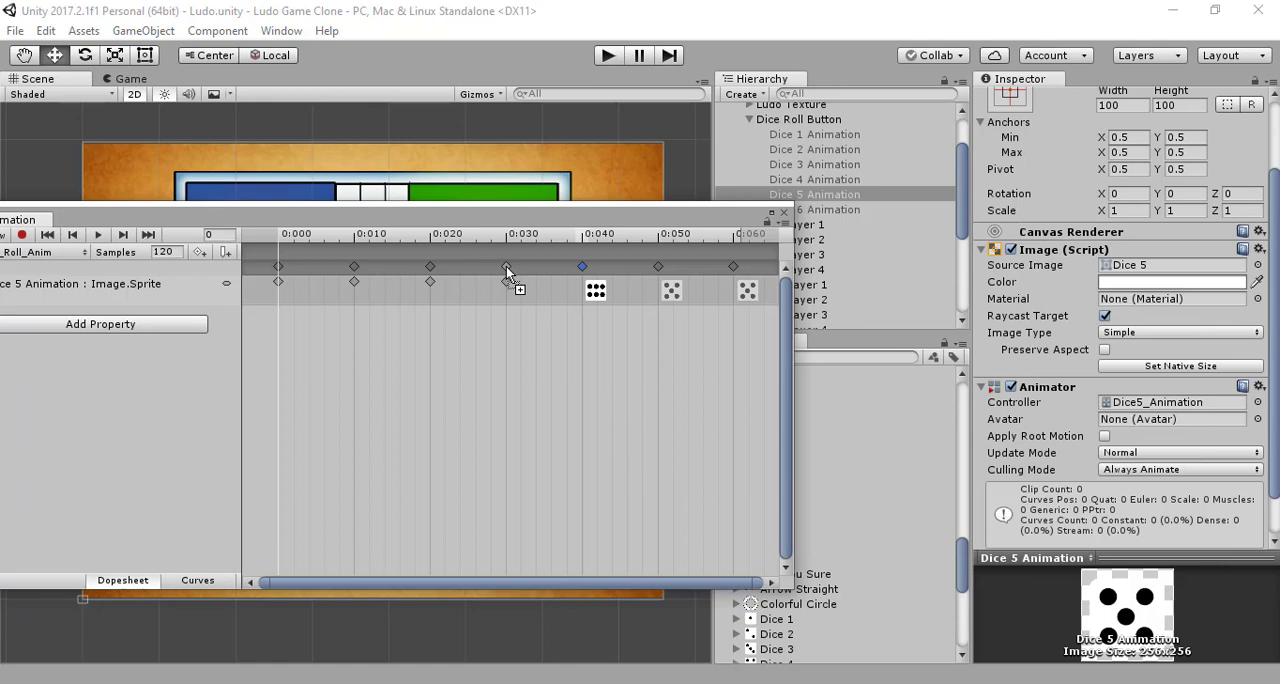
Step: In Dice 5 Animation's roll clip, place the Dice 5 sprite at 0:060 and 0:050, Dice 6 at 0:040 and Dice 1 at 0:030
drag(508, 270, 506, 267)
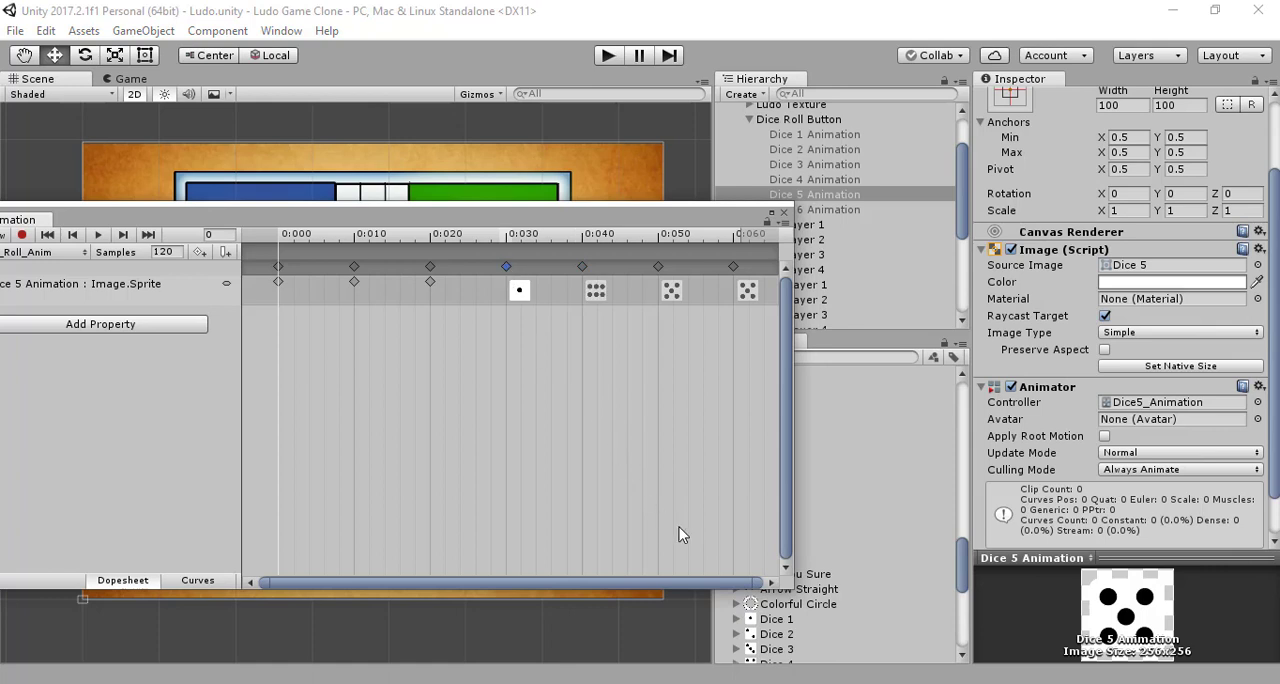